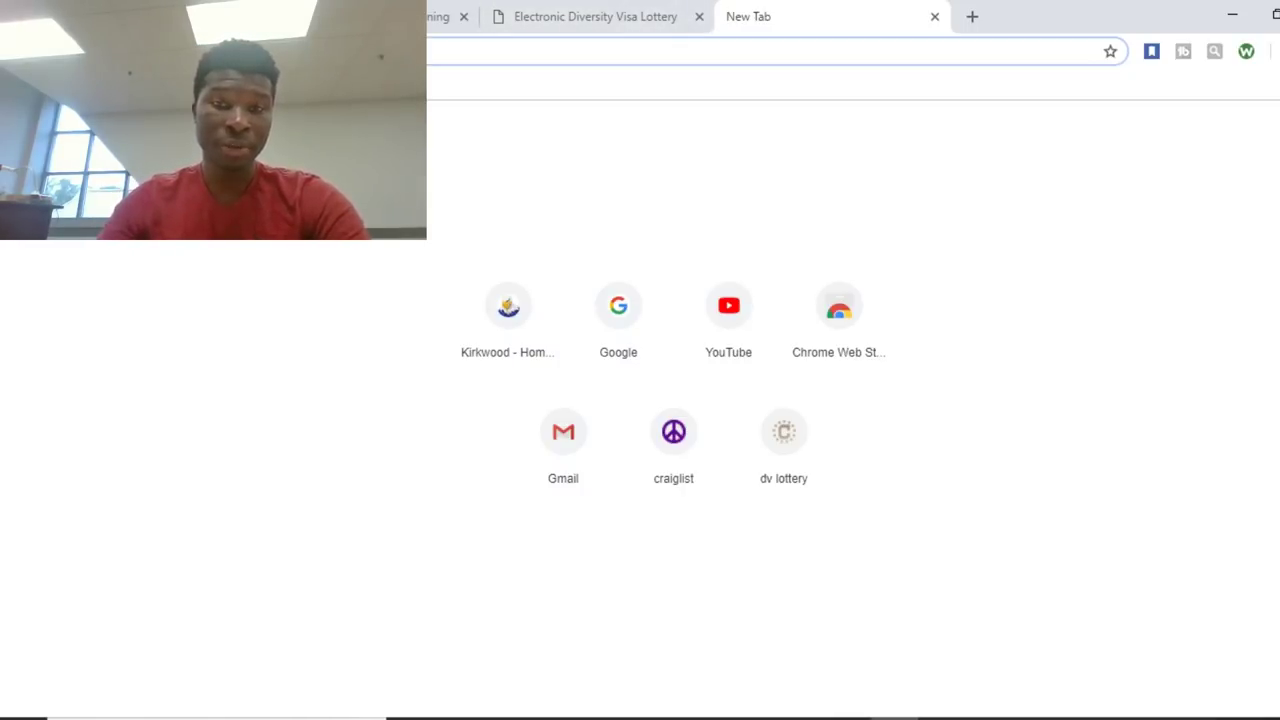
Go to dvlottery.state.gov in the new Chrome tab.
{"action": "type", "text": "dvlo"}
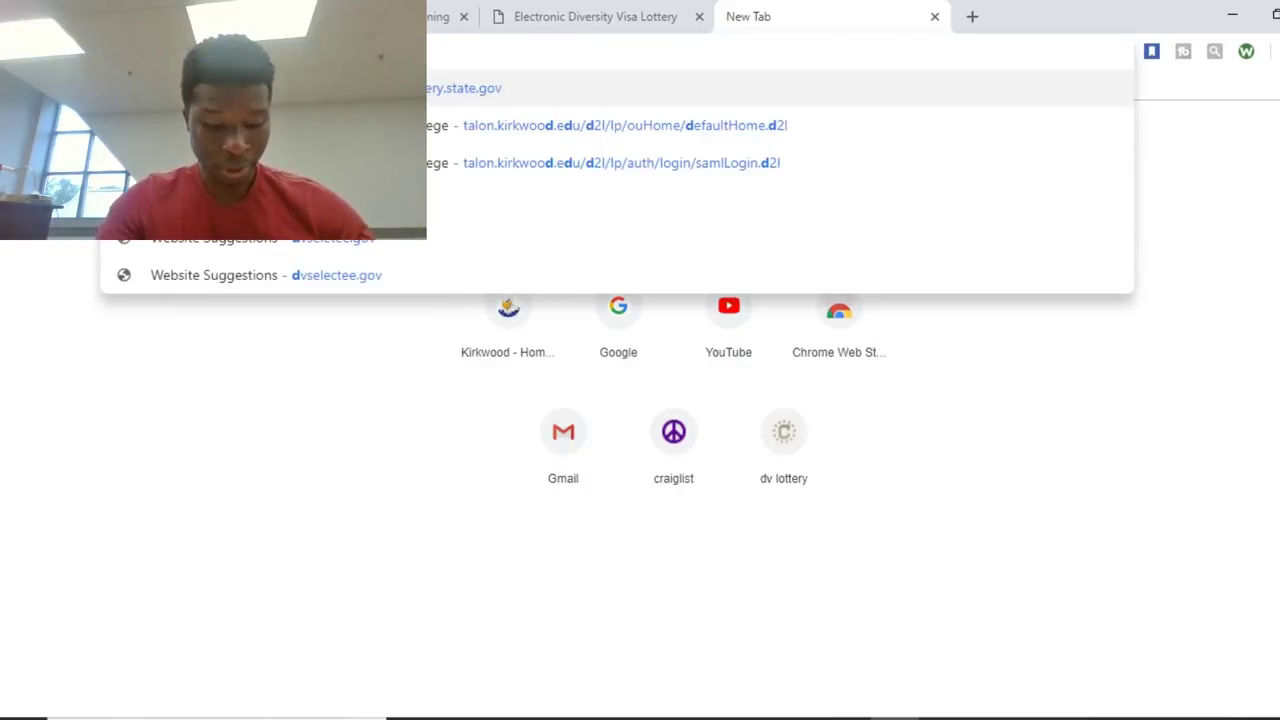
{"action": "type", "text": "ttery"}
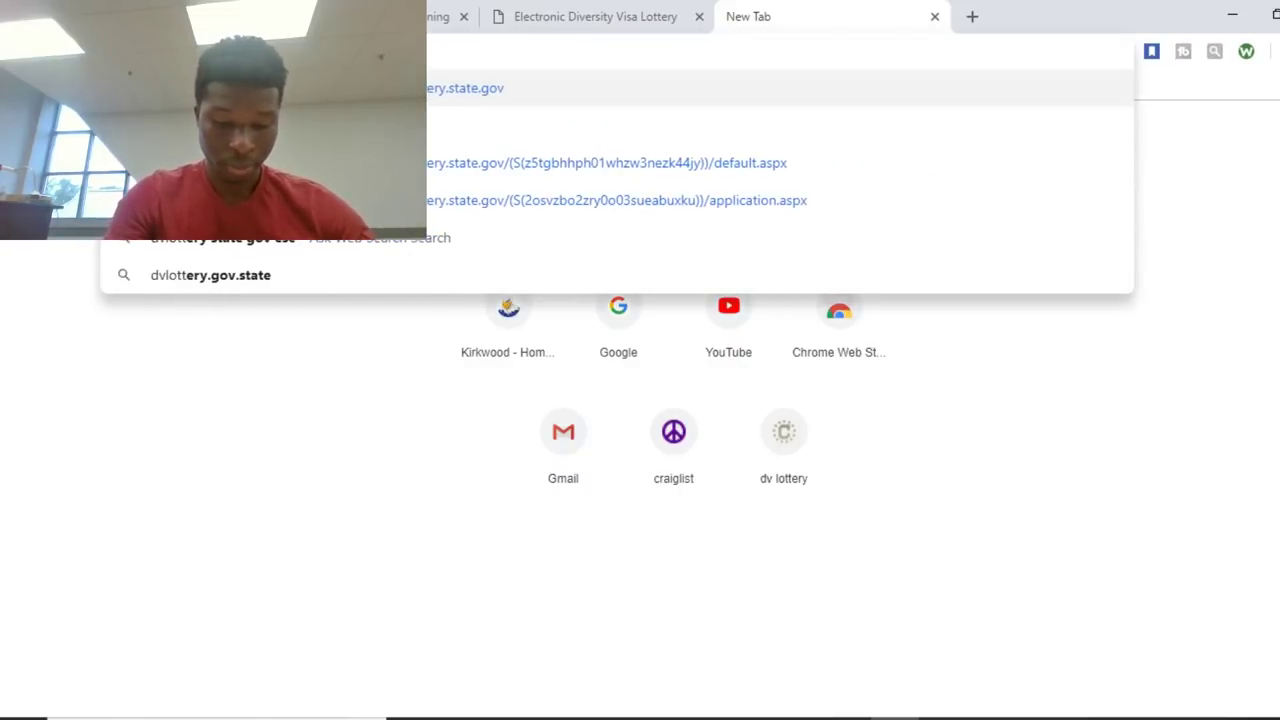
{"action": "type", "text": ".state"}
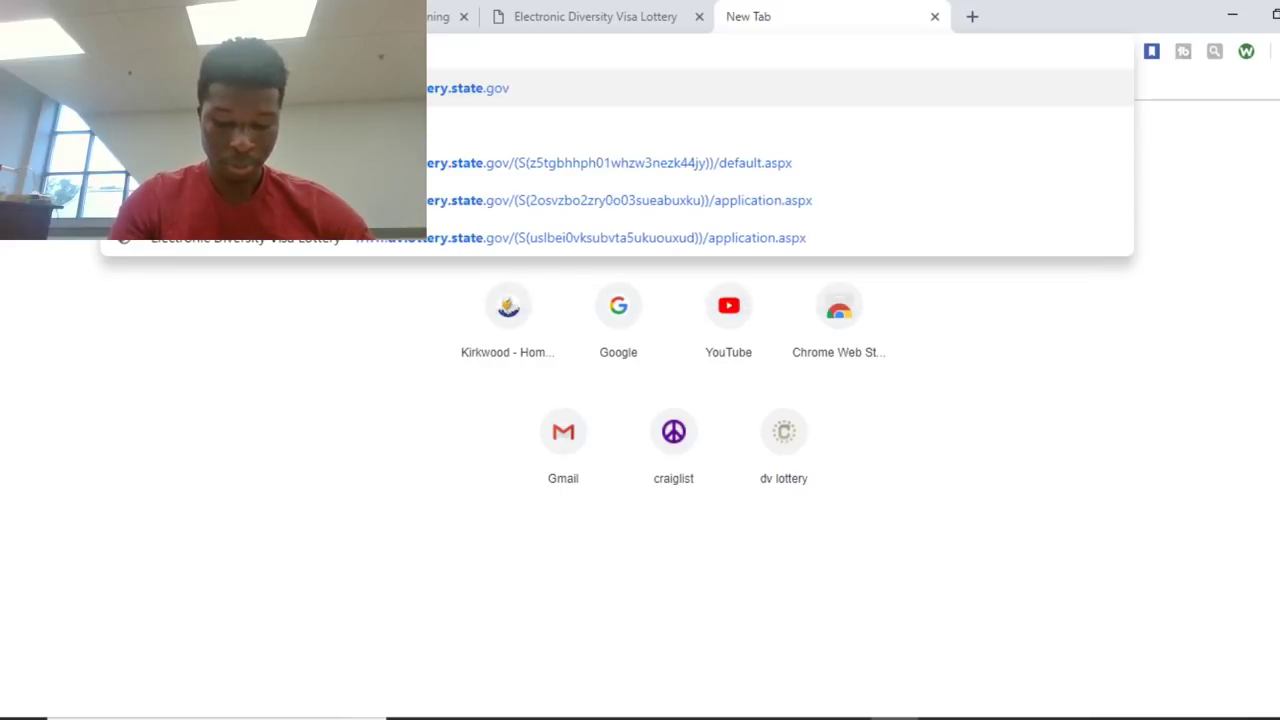
{"action": "type", "text": ".gov"}
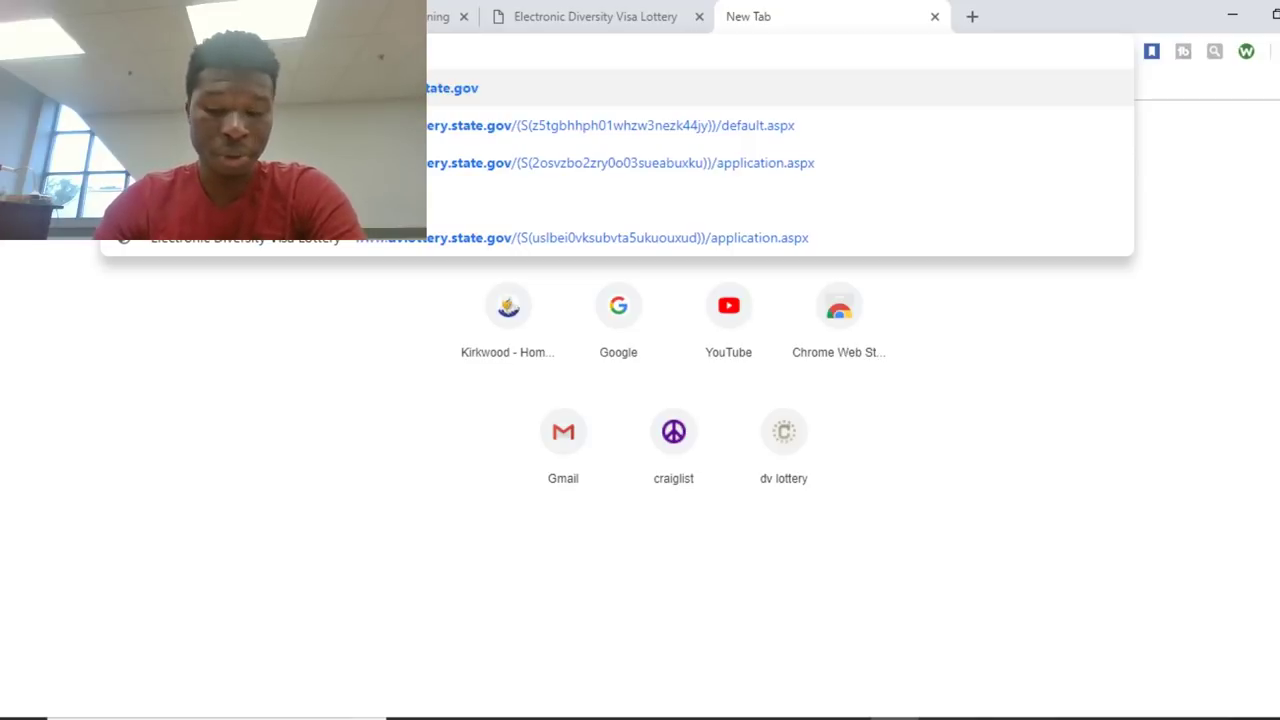
{"action": "key", "text": "Return"}
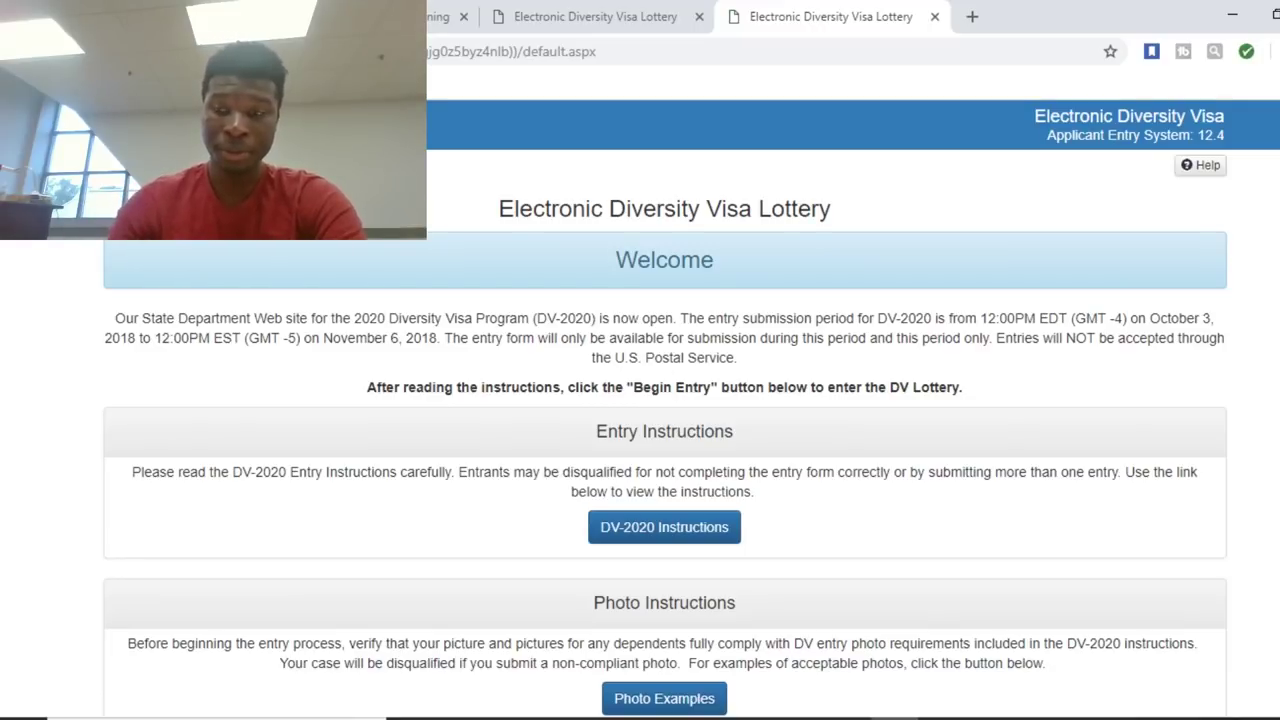
Start a new entry from the Entry Form section's Begin Entry button.
{"action": "scroll", "coordinate": [664, 410], "scroll_direction": "down", "scroll_amount": 4}
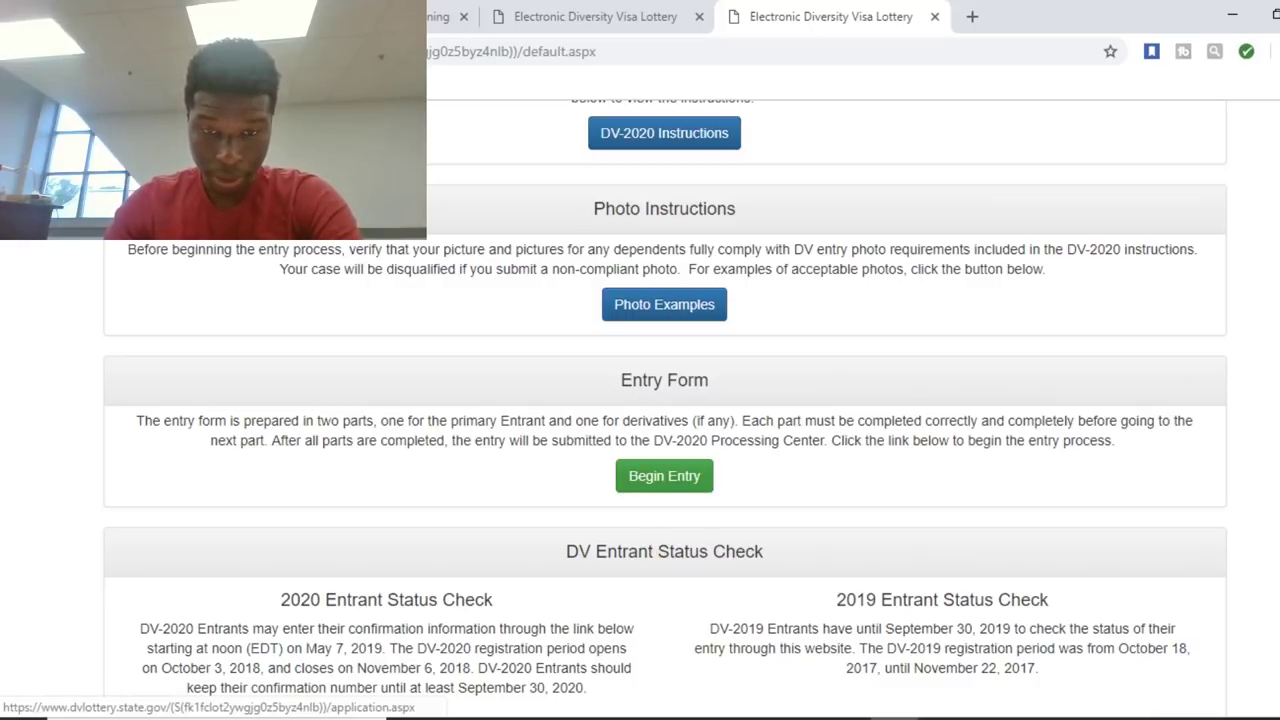
{"action": "left_click", "coordinate": [664, 476]}
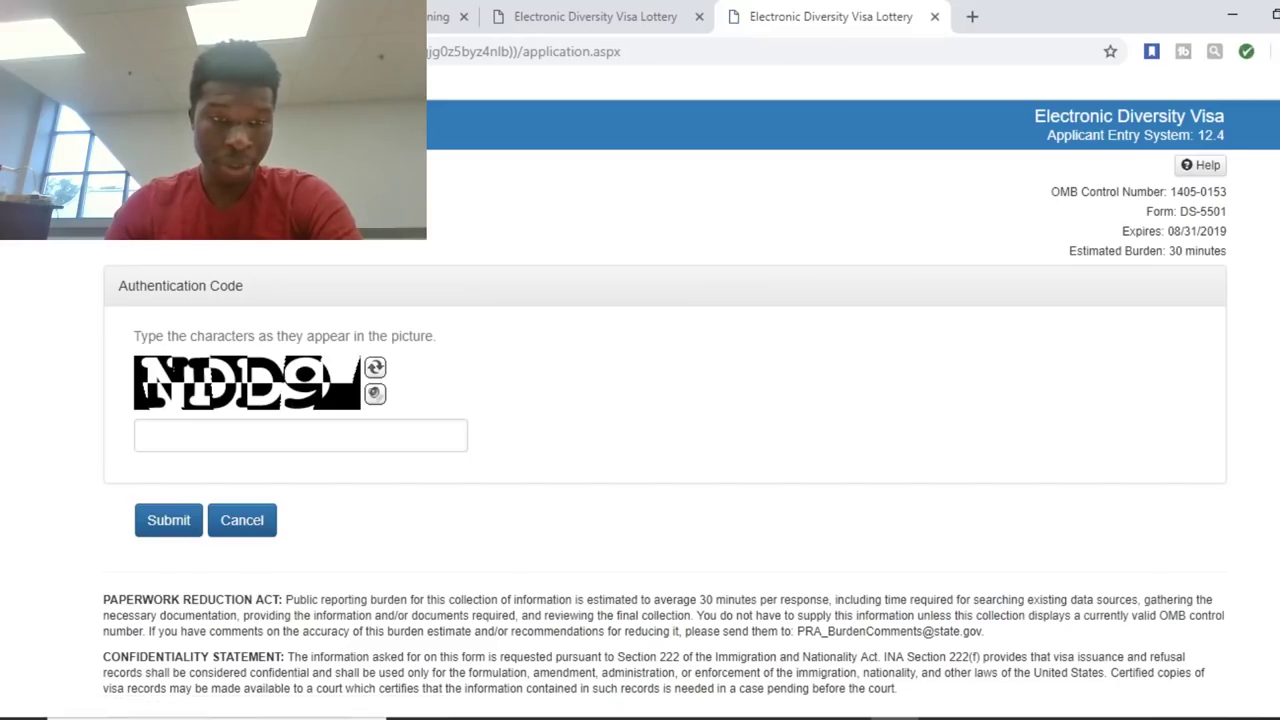
Enter the pictured authentication code and submit it.
{"action": "left_click", "coordinate": [300, 435]}
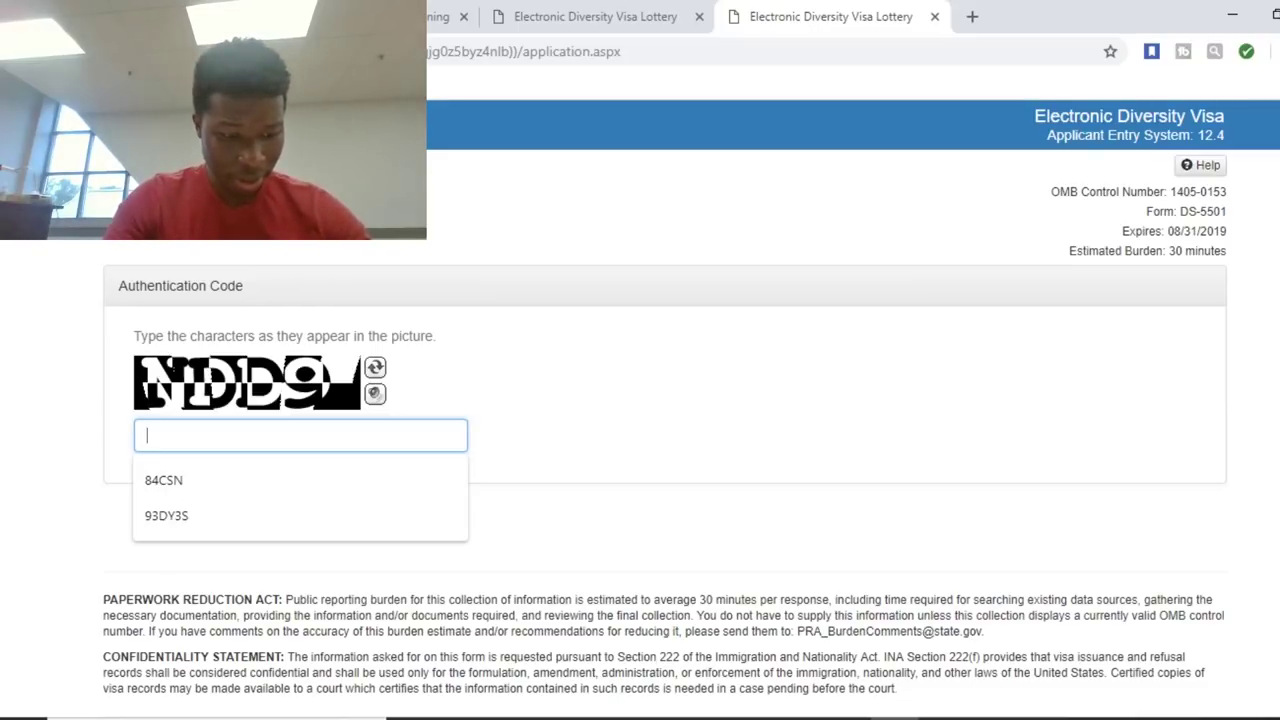
{"action": "type", "text": "N"}
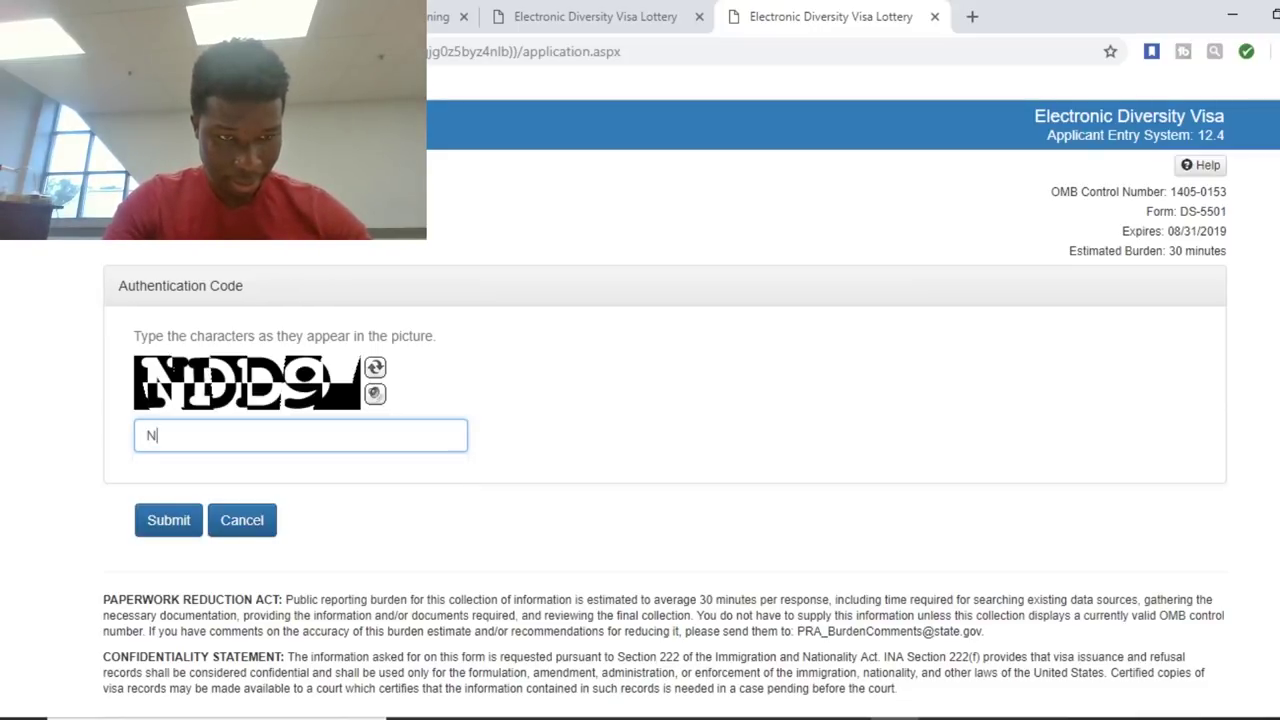
{"action": "type", "text": "DD9"}
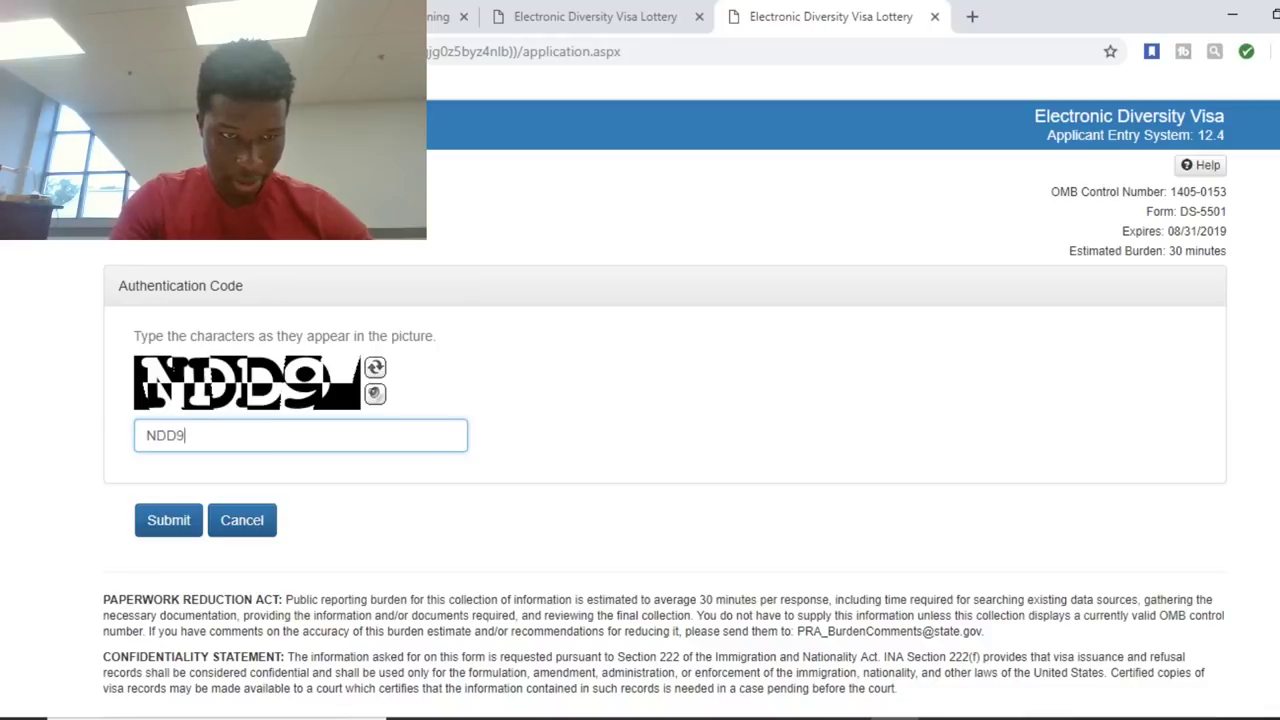
{"action": "left_click", "coordinate": [168, 520]}
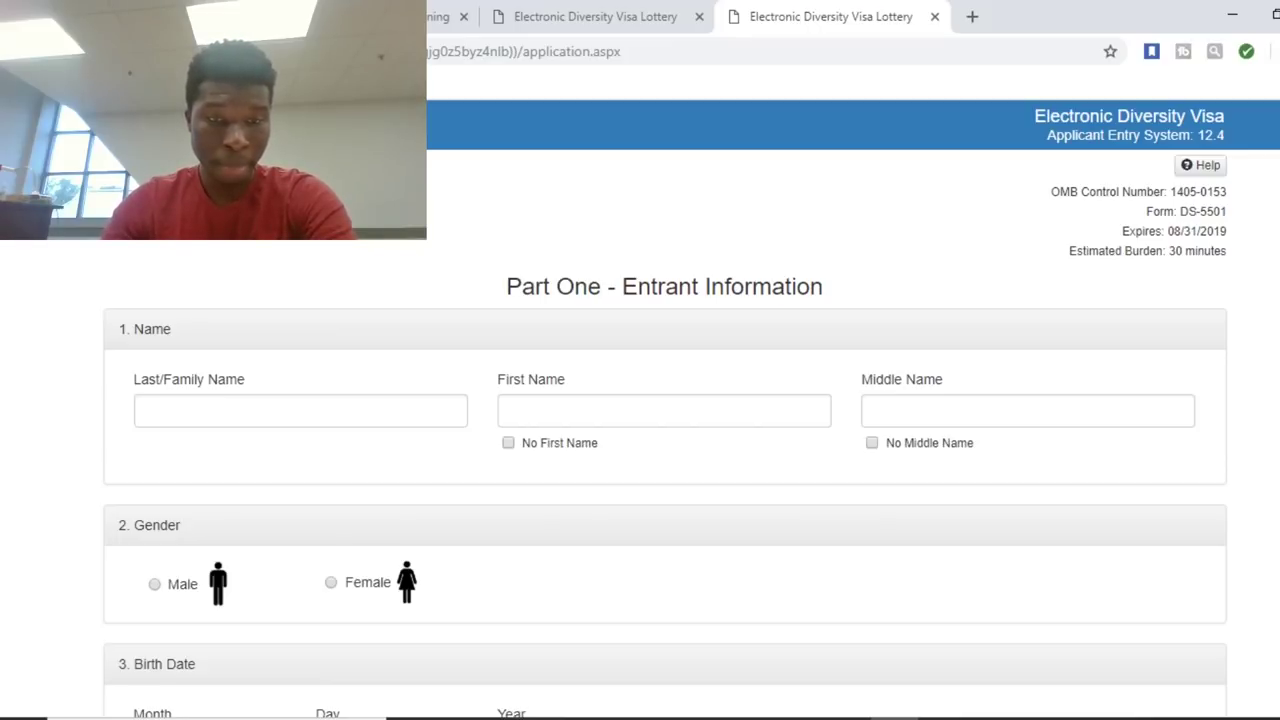
Fill the entrant's last, first and middle names from saved suggestions and select Male.
{"action": "left_click", "coordinate": [300, 410]}
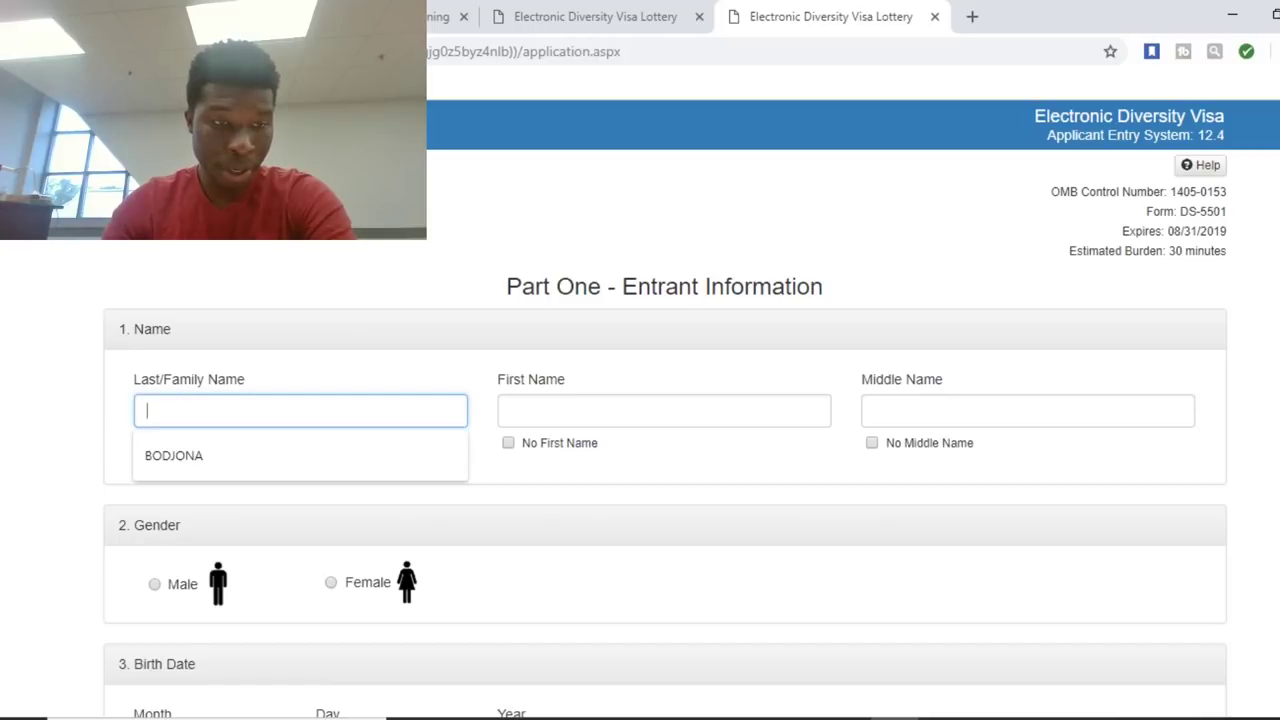
{"action": "key", "text": "Down"}
{"action": "key", "text": "Return"}
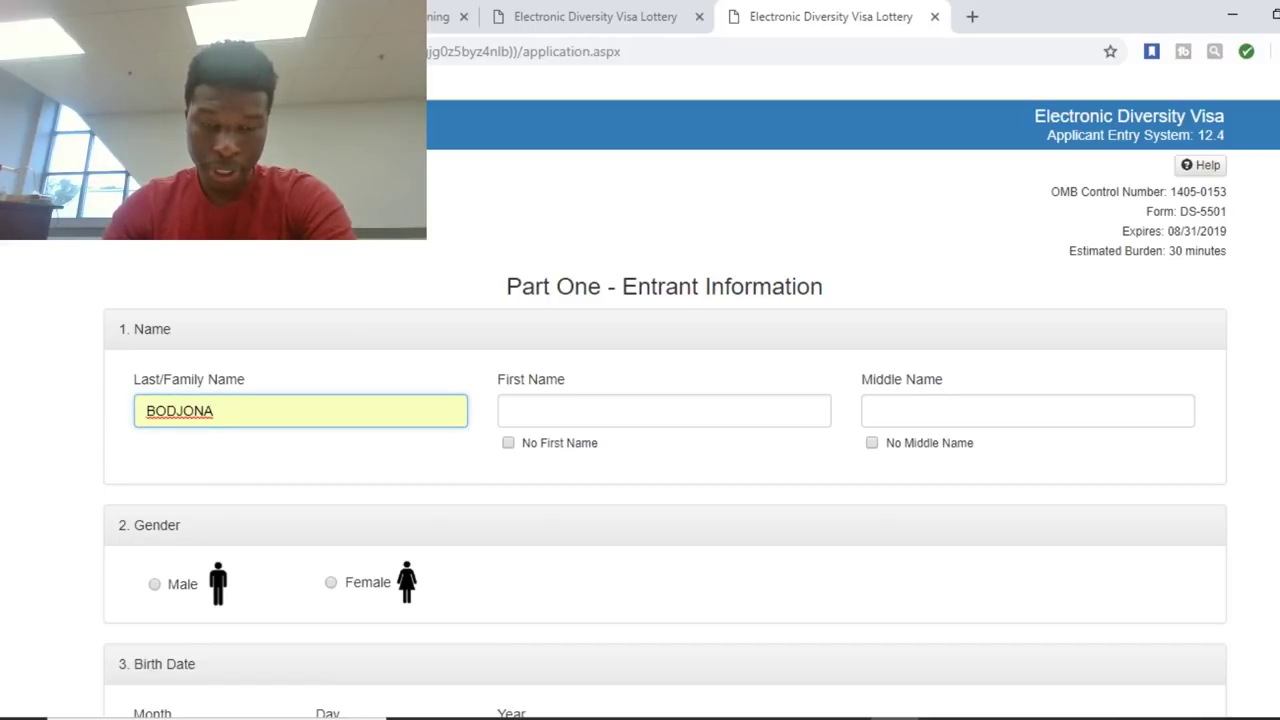
{"action": "key", "text": "Tab"}
{"action": "key", "text": "Down"}
{"action": "key", "text": "Return"}
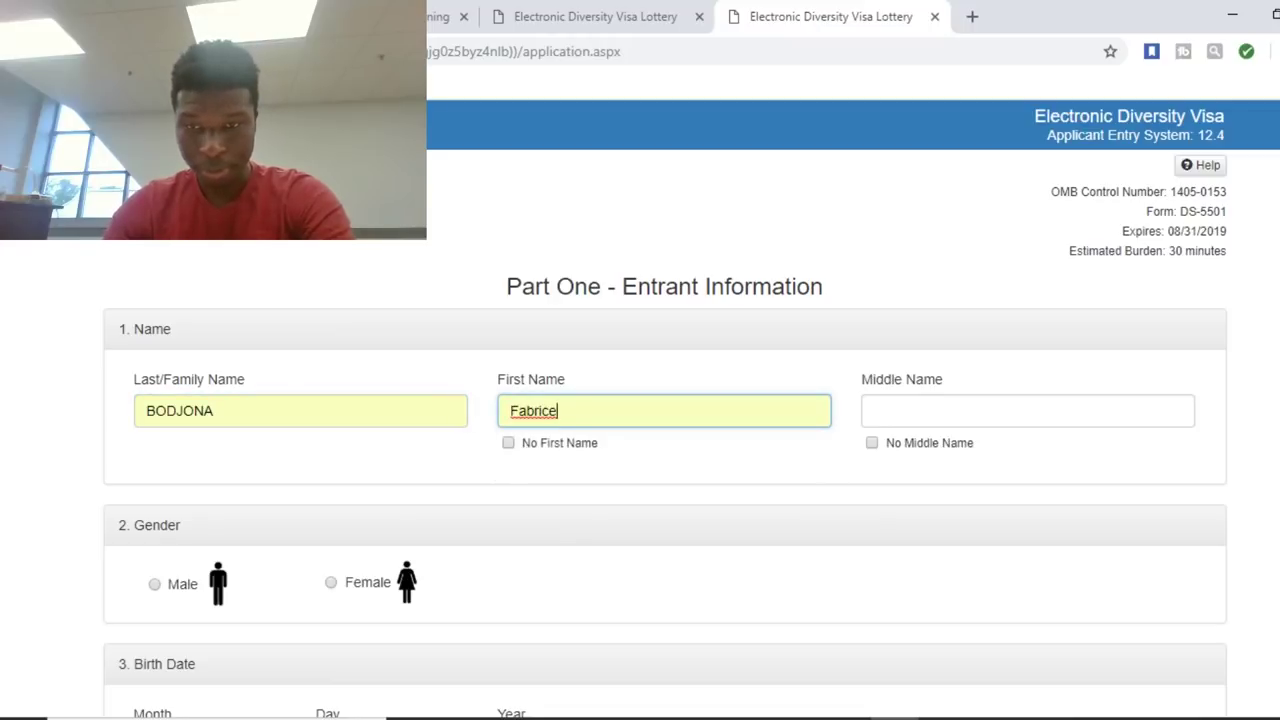
{"action": "key", "text": "Tab"}
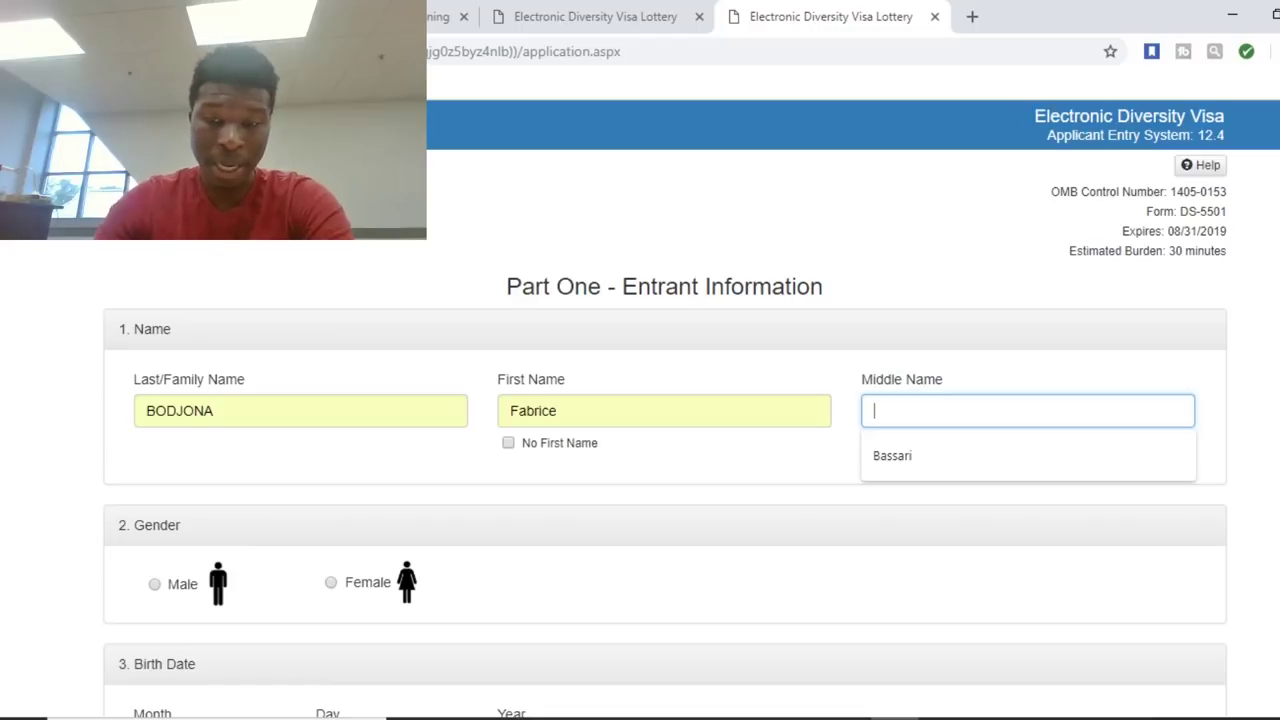
{"action": "key", "text": "Down"}
{"action": "key", "text": "Return"}
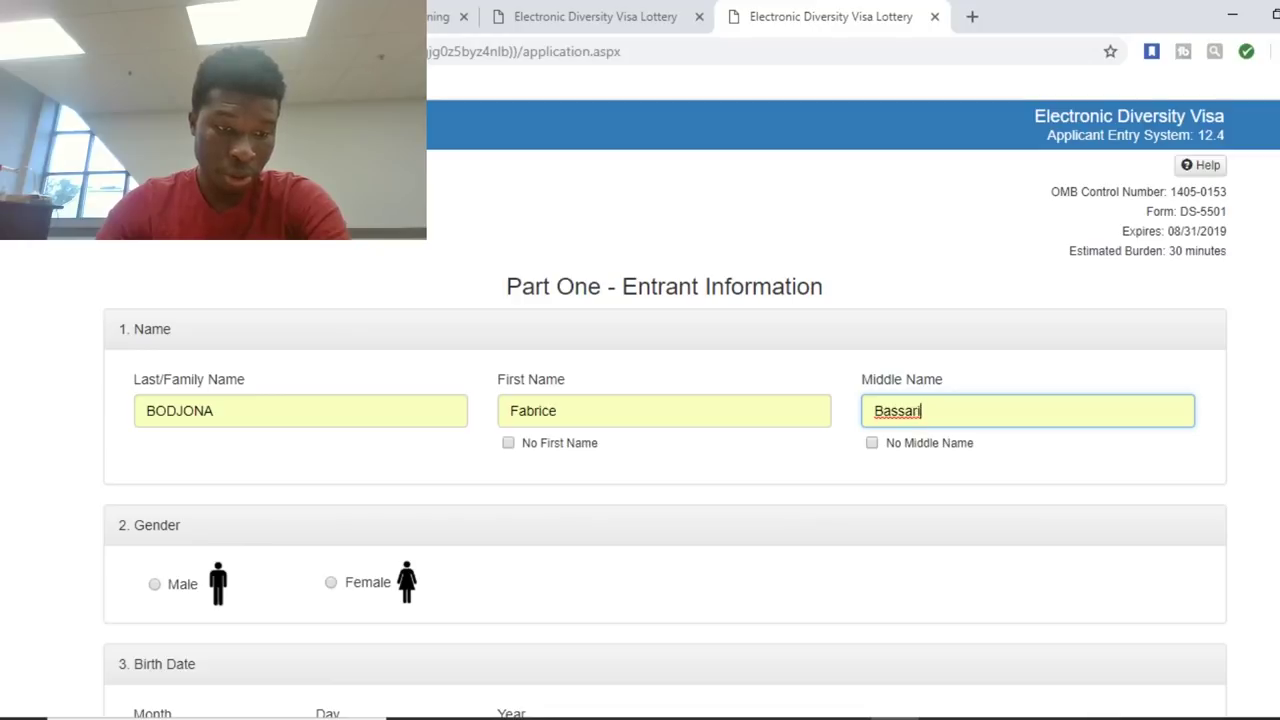
{"action": "left_click", "coordinate": [154, 584]}
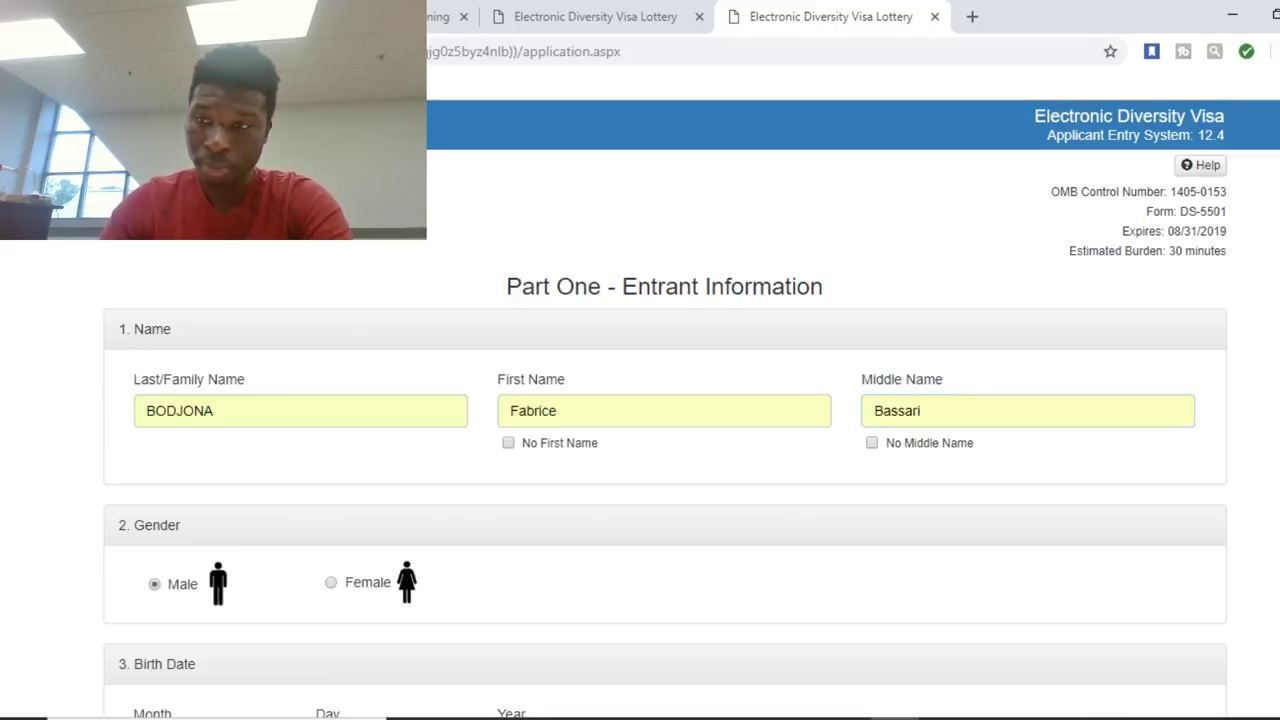
{"action": "scroll", "coordinate": [665, 408], "scroll_direction": "down", "scroll_amount": 4}
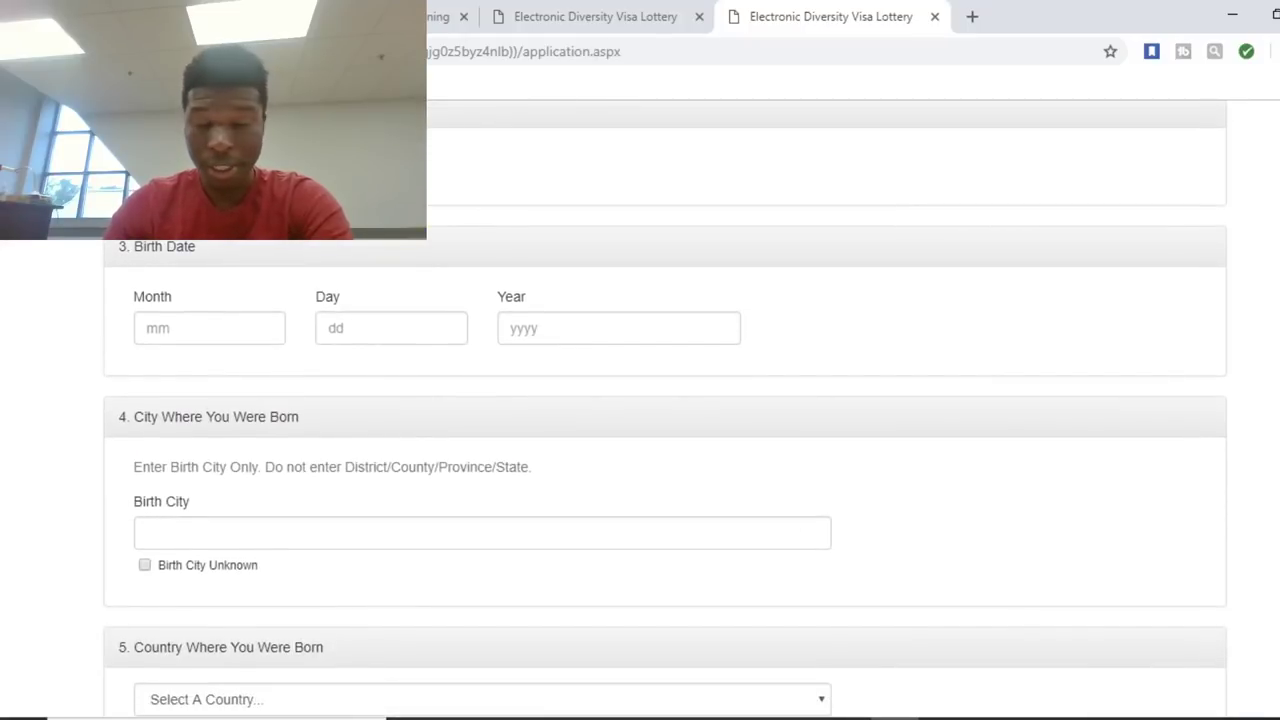
{"action": "left_click", "coordinate": [209, 328]}
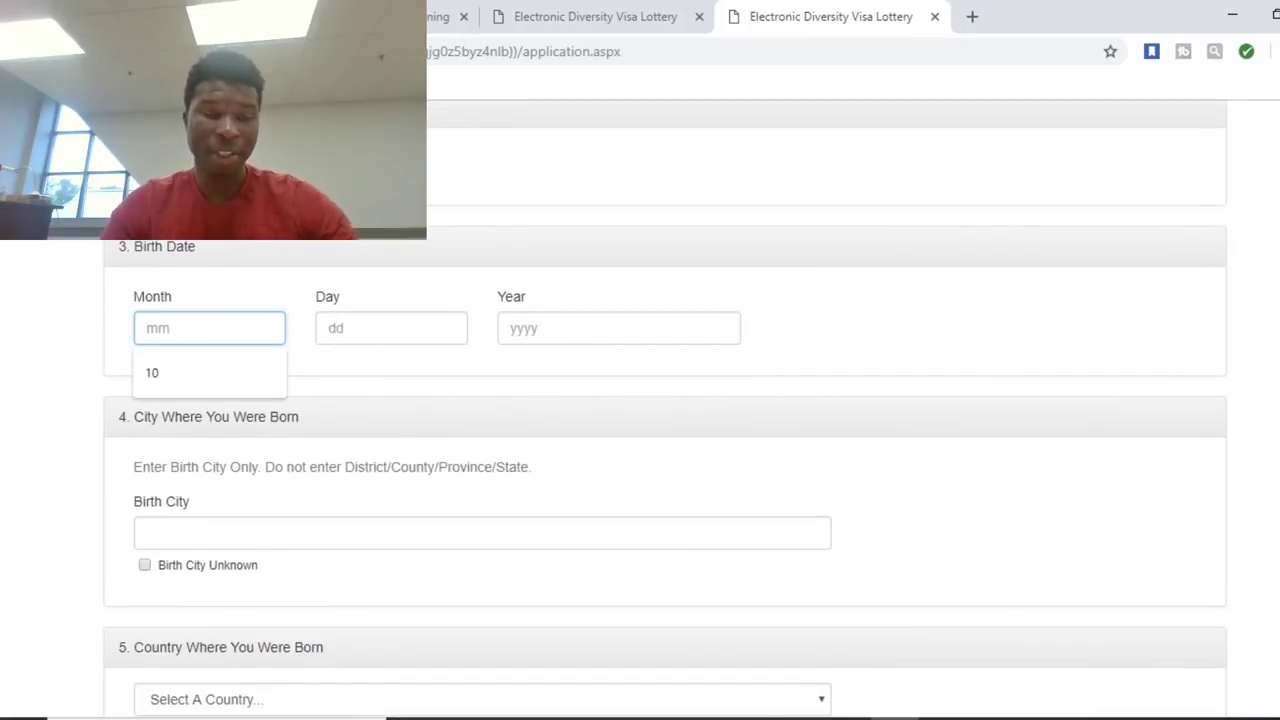
{"action": "key", "text": "Down"}
{"action": "key", "text": "Return"}
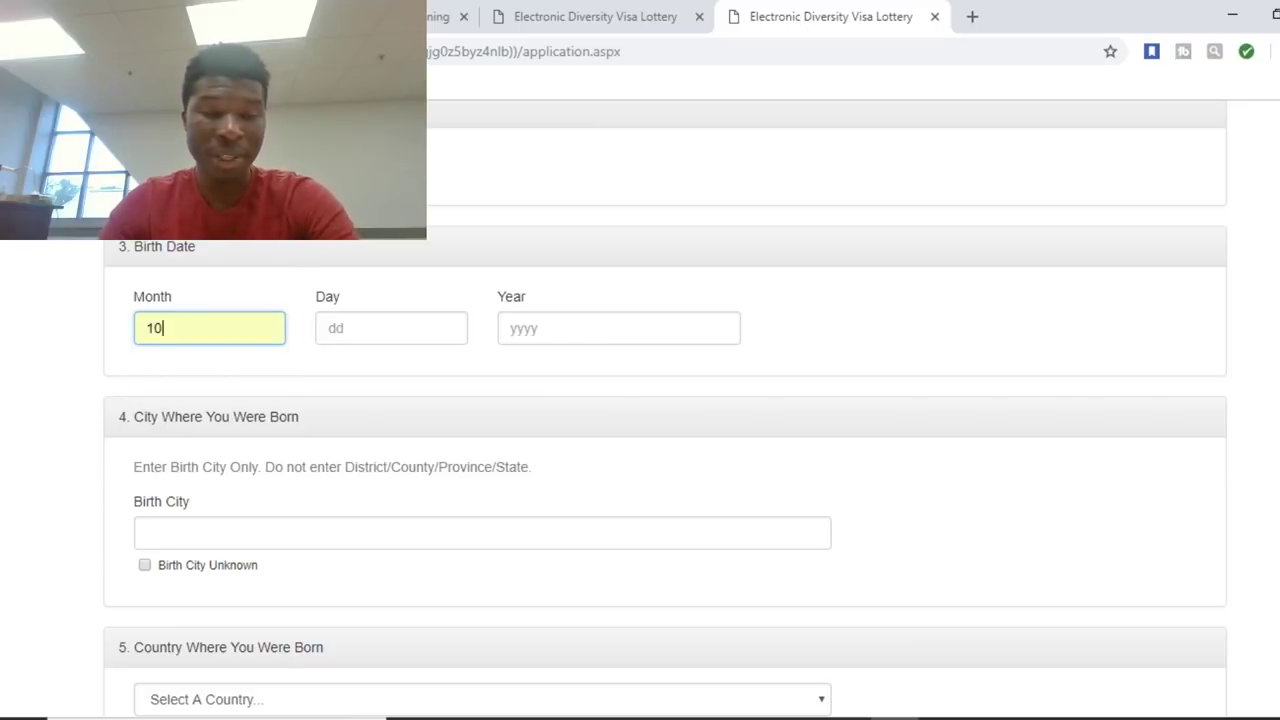
{"action": "left_click", "coordinate": [391, 328]}
{"action": "key", "text": "Down"}
{"action": "key", "text": "Up"}
{"action": "key", "text": "Down"}
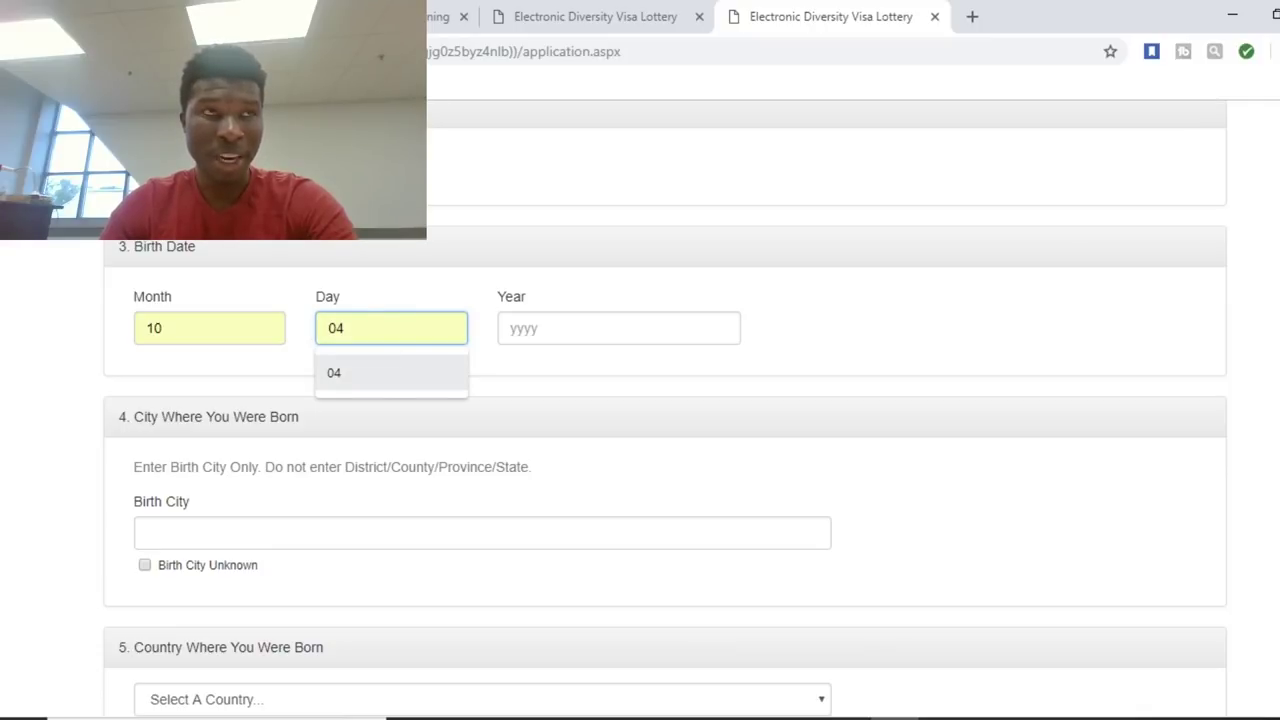
{"action": "key", "text": "Return"}
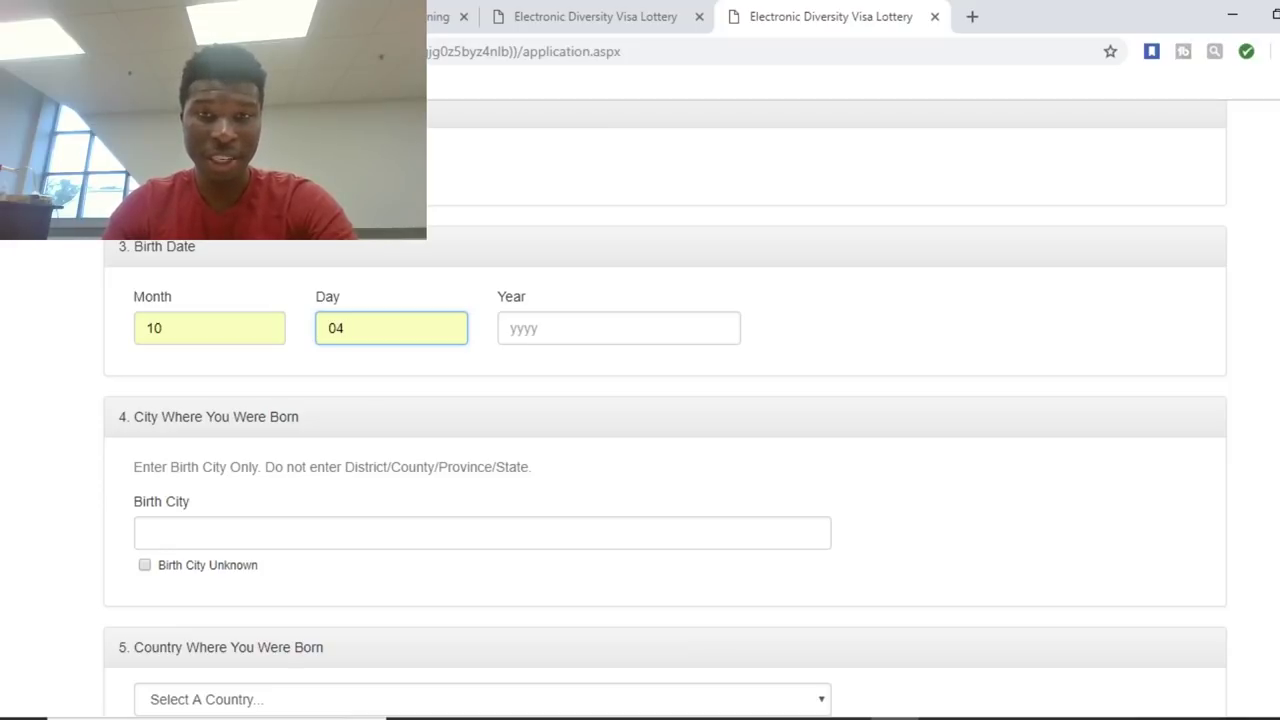
{"action": "left_click", "coordinate": [619, 328]}
{"action": "key", "text": "Down"}
{"action": "key", "text": "Return"}
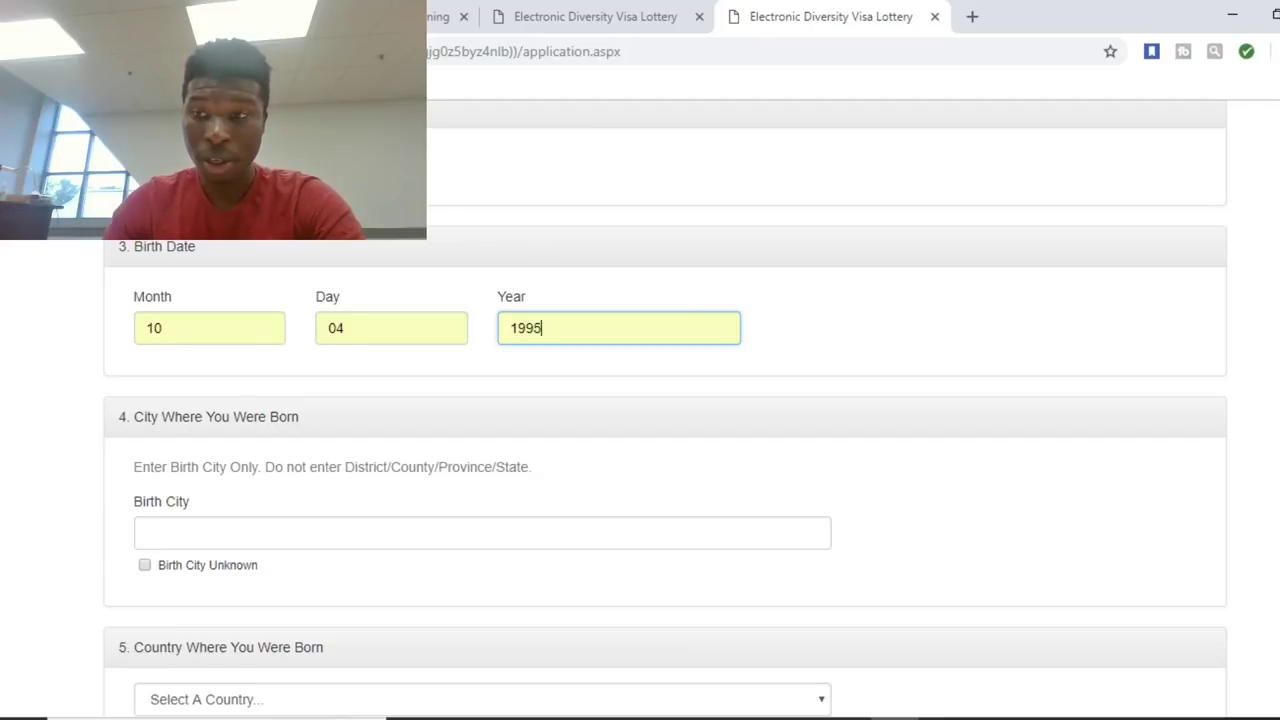
{"action": "scroll", "coordinate": [665, 419], "scroll_direction": "down", "scroll_amount": 4}
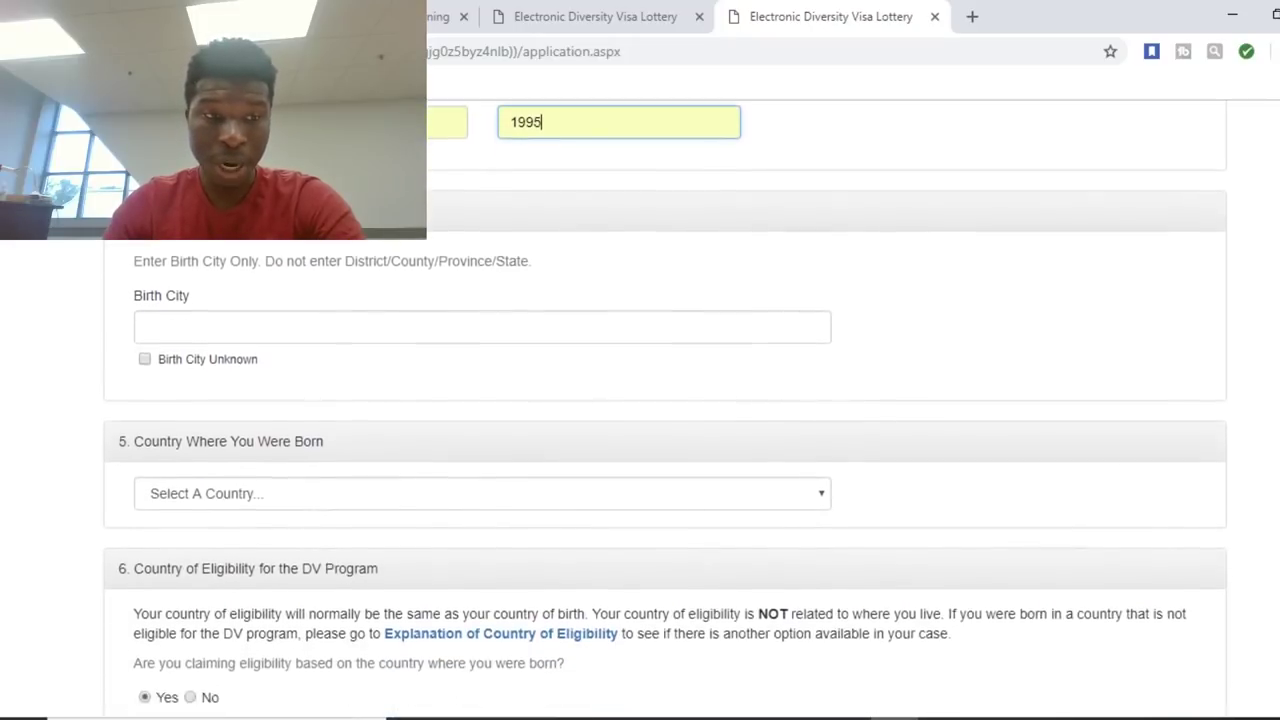
Set the birth city to Tabligbo, leaving the unknown-city box unchecked.
{"action": "scroll", "coordinate": [665, 419], "scroll_direction": "down", "scroll_amount": 1}
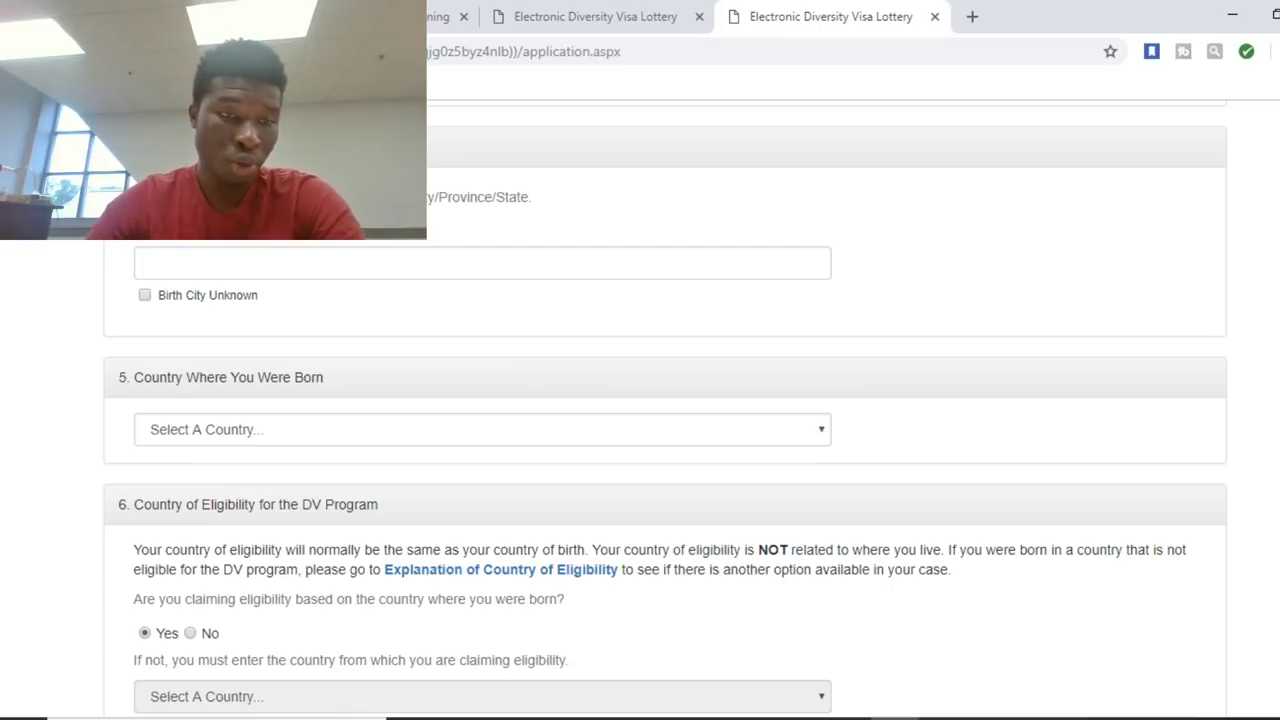
{"action": "left_click", "coordinate": [482, 262]}
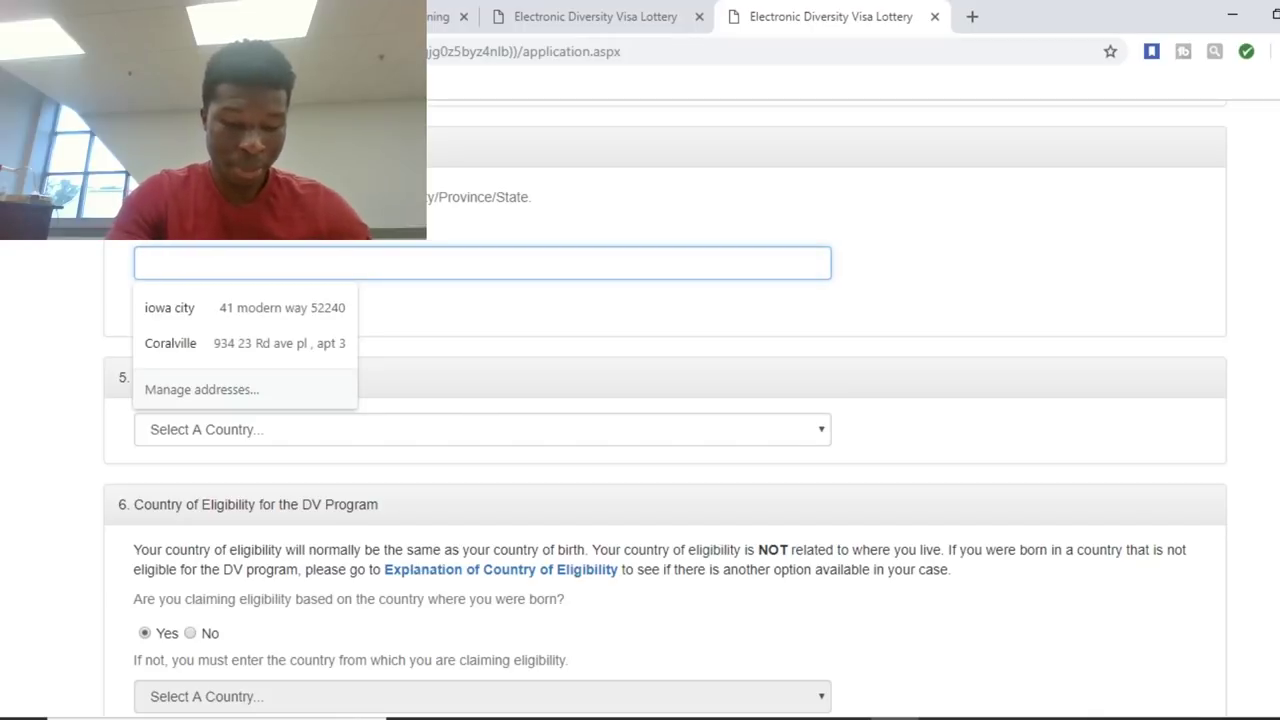
{"action": "type", "text": "TA"}
{"action": "key", "text": "Down"}
{"action": "key", "text": "Return"}
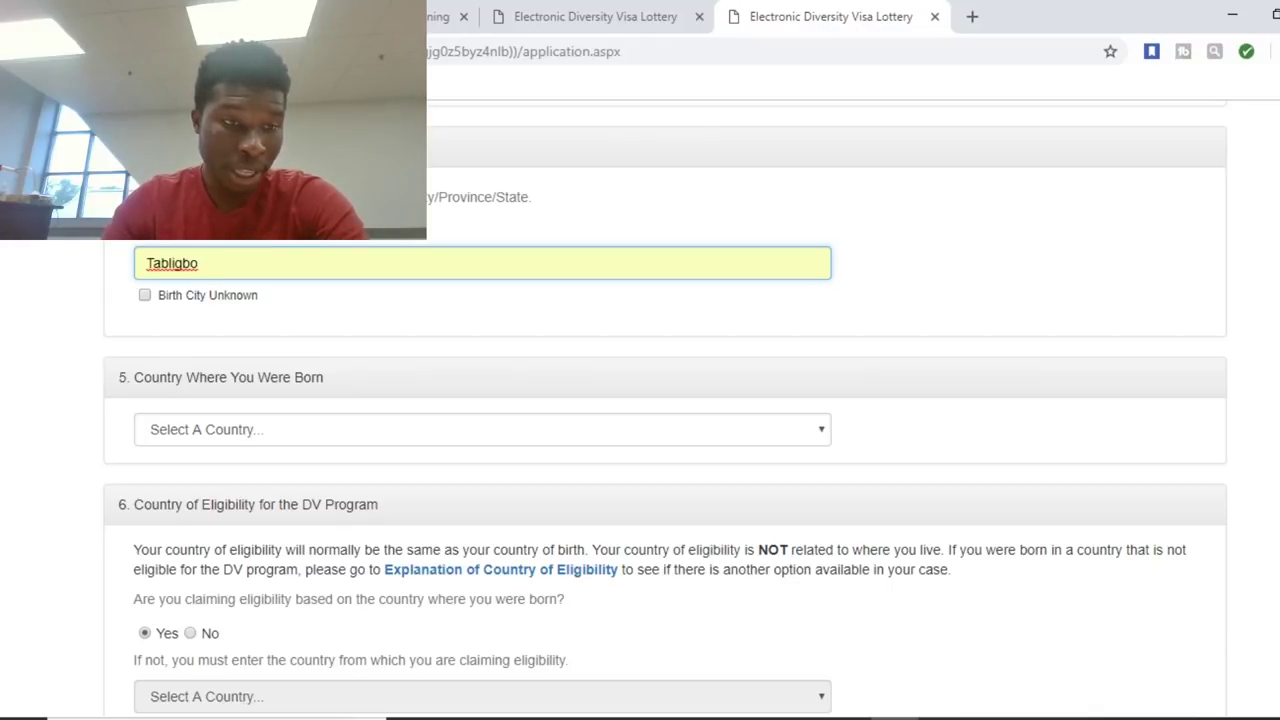
{"action": "left_click", "coordinate": [144, 295]}
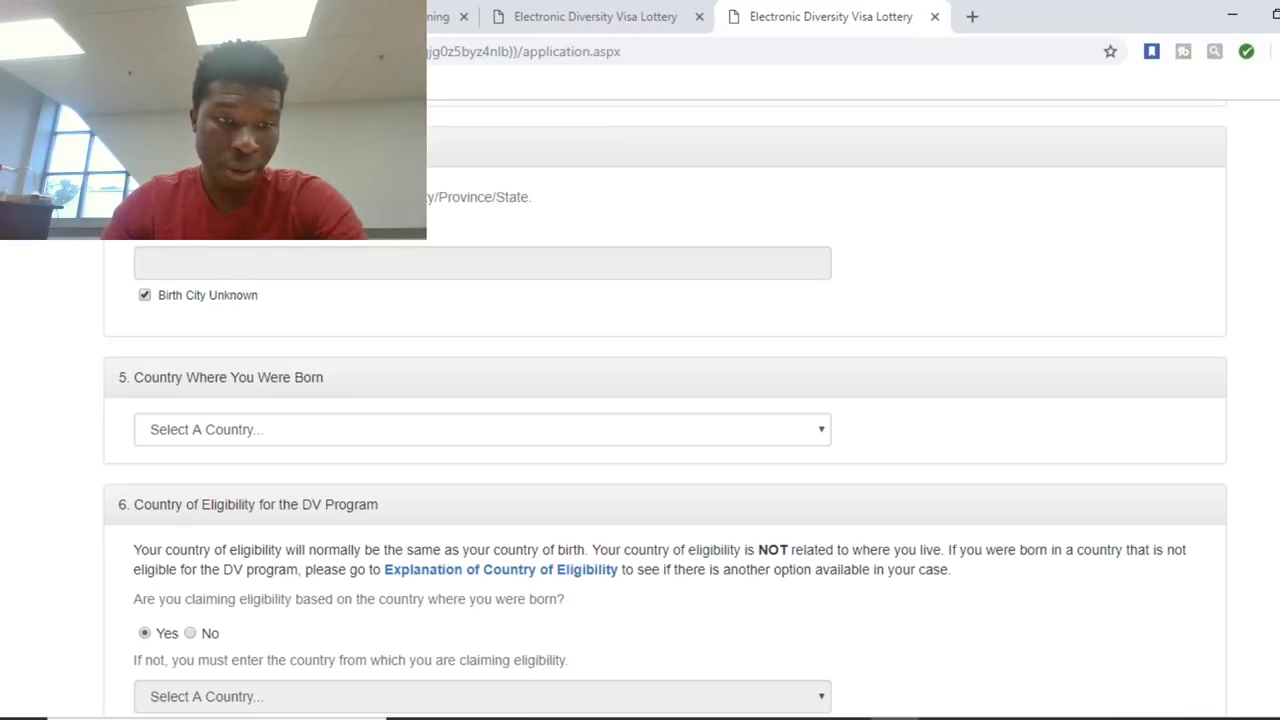
{"action": "key", "text": "space"}
{"action": "type", "text": "tab"}
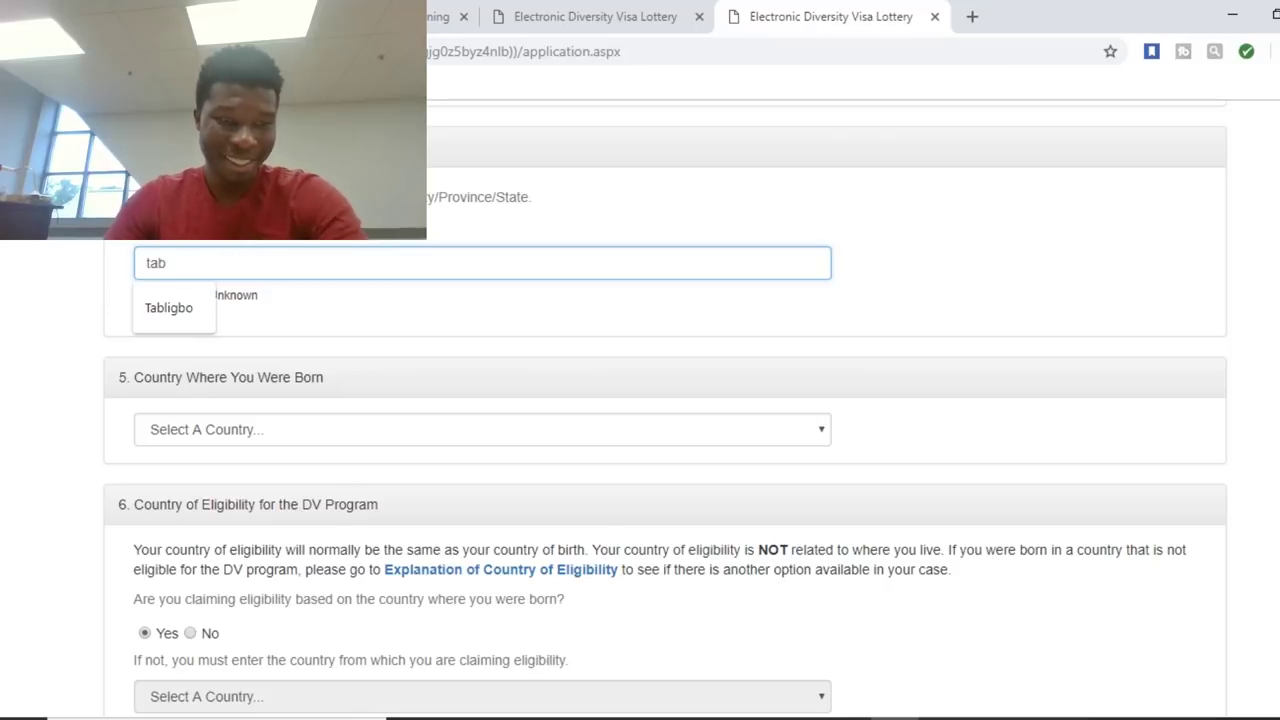
{"action": "key", "text": "Down"}
{"action": "key", "text": "Return"}
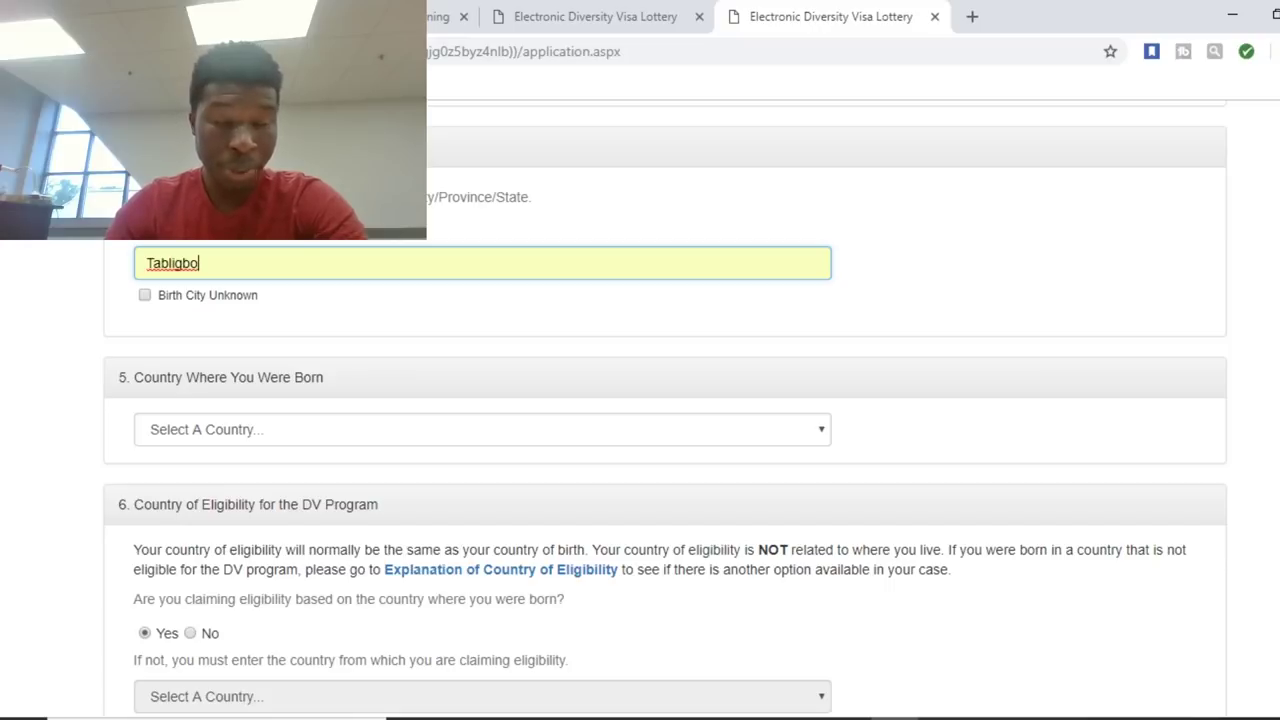
Choose Togo as the country of birth.
{"action": "left_click", "coordinate": [480, 429]}
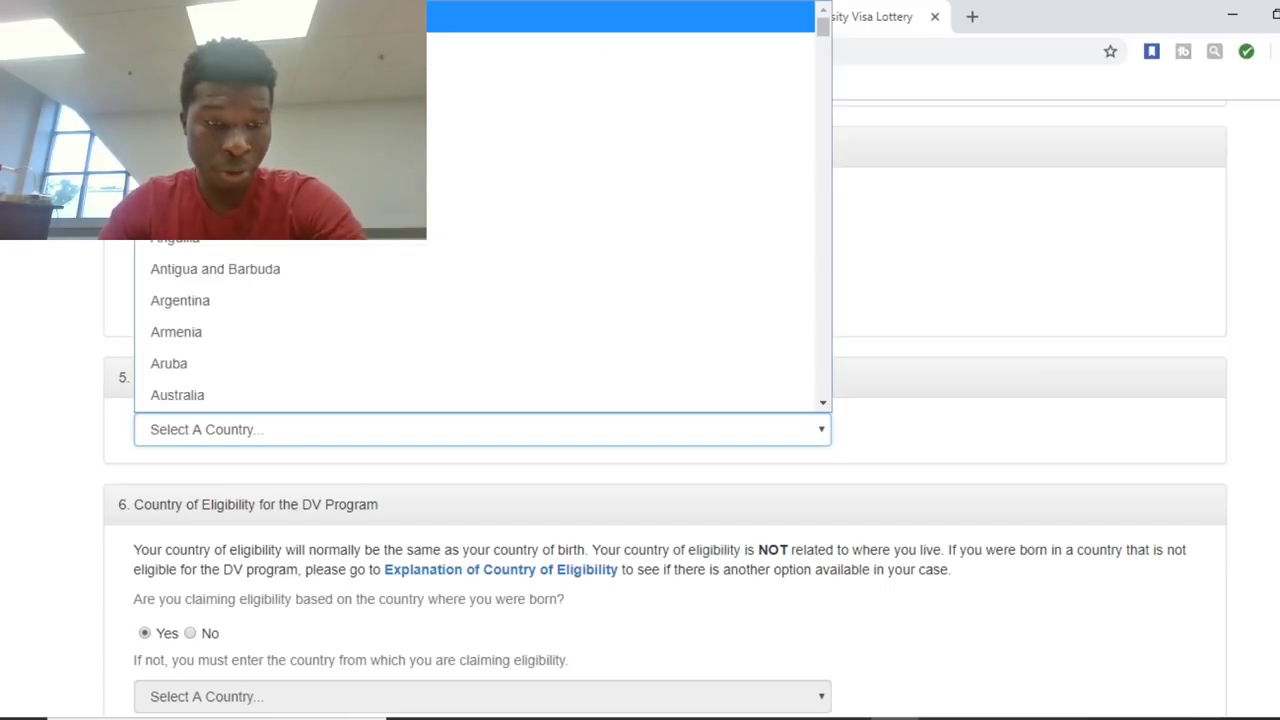
{"action": "key", "text": "Down"}
{"action": "key", "text": "Down"}
{"action": "key", "text": "Down"}
{"action": "key", "text": "Down"}
{"action": "key", "text": "Down"}
{"action": "key", "text": "Down"}
{"action": "key", "text": "Down"}
{"action": "key", "text": "Down"}
{"action": "key", "text": "Down"}
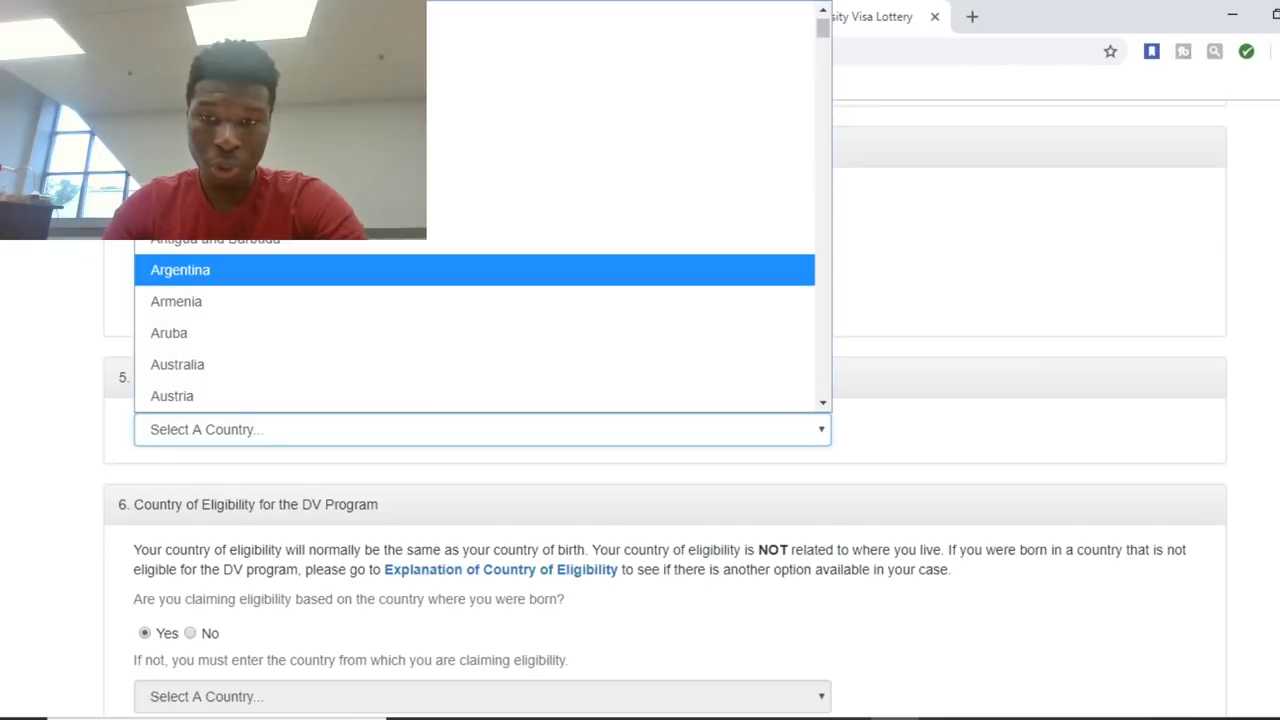
{"action": "scroll", "coordinate": [475, 320], "scroll_direction": "down", "scroll_amount": 20}
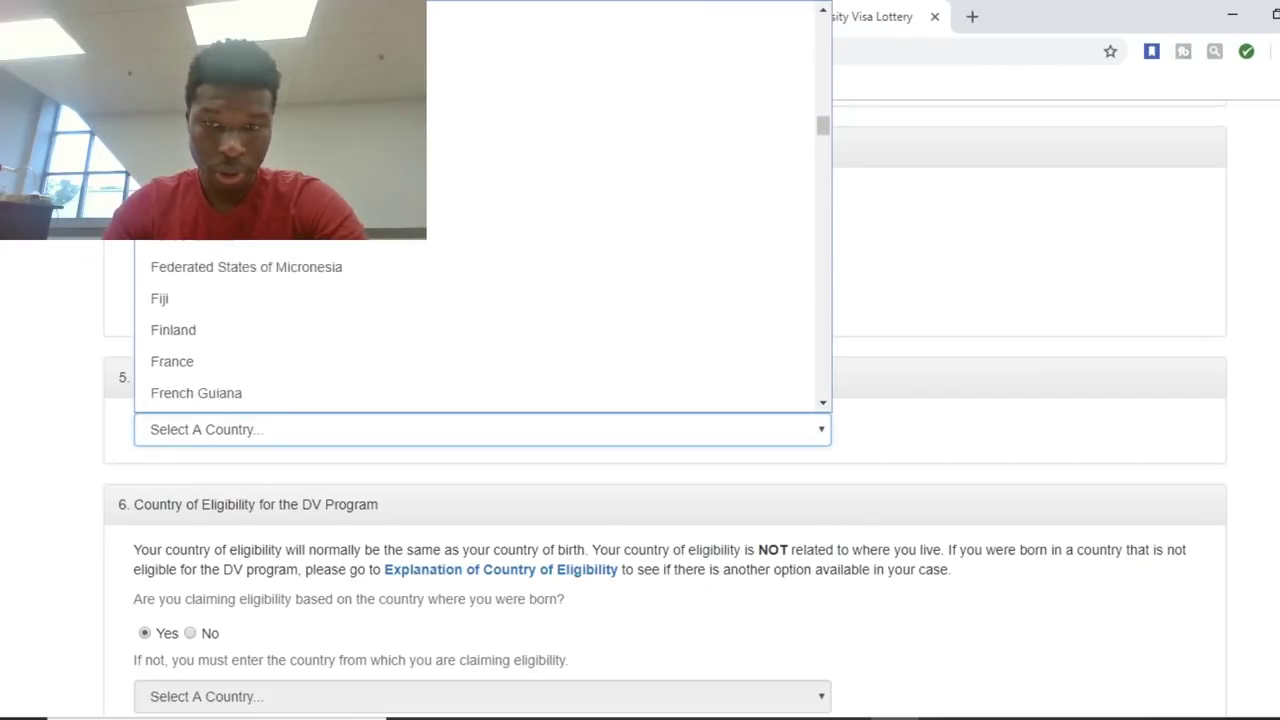
{"action": "scroll", "coordinate": [475, 320], "scroll_direction": "down", "scroll_amount": 20}
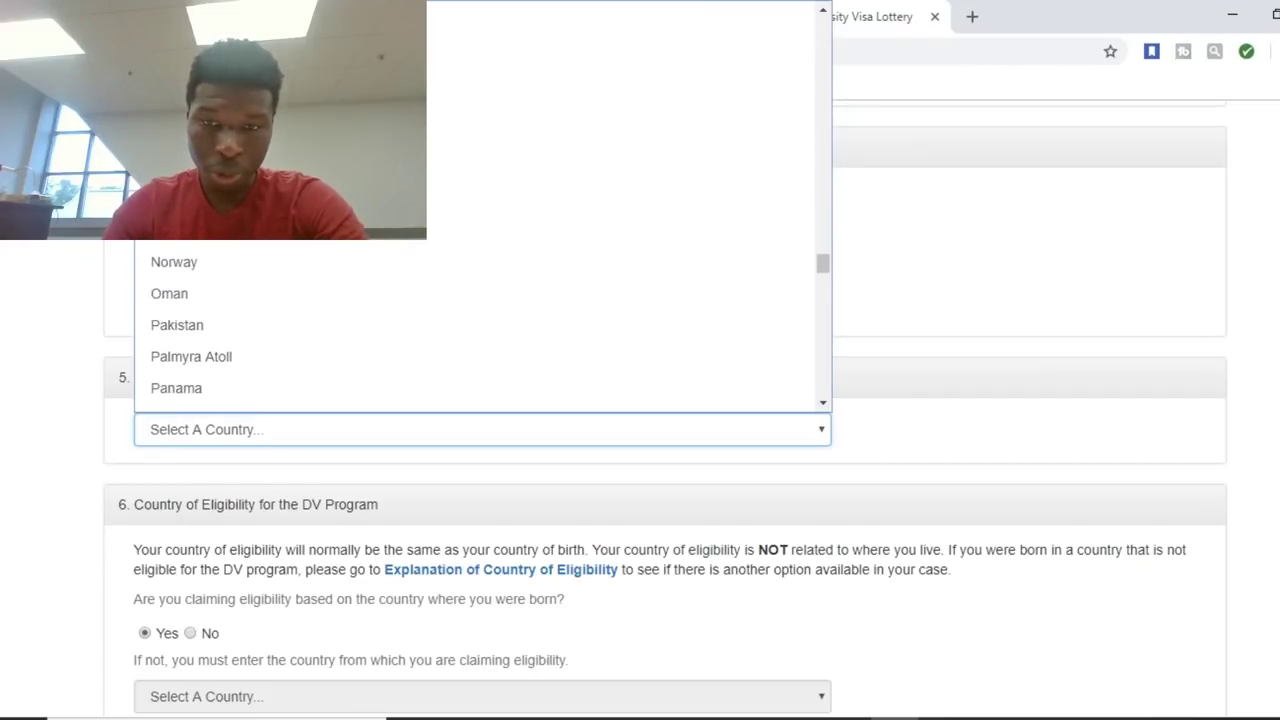
{"action": "scroll", "coordinate": [475, 320], "scroll_direction": "down", "scroll_amount": 3}
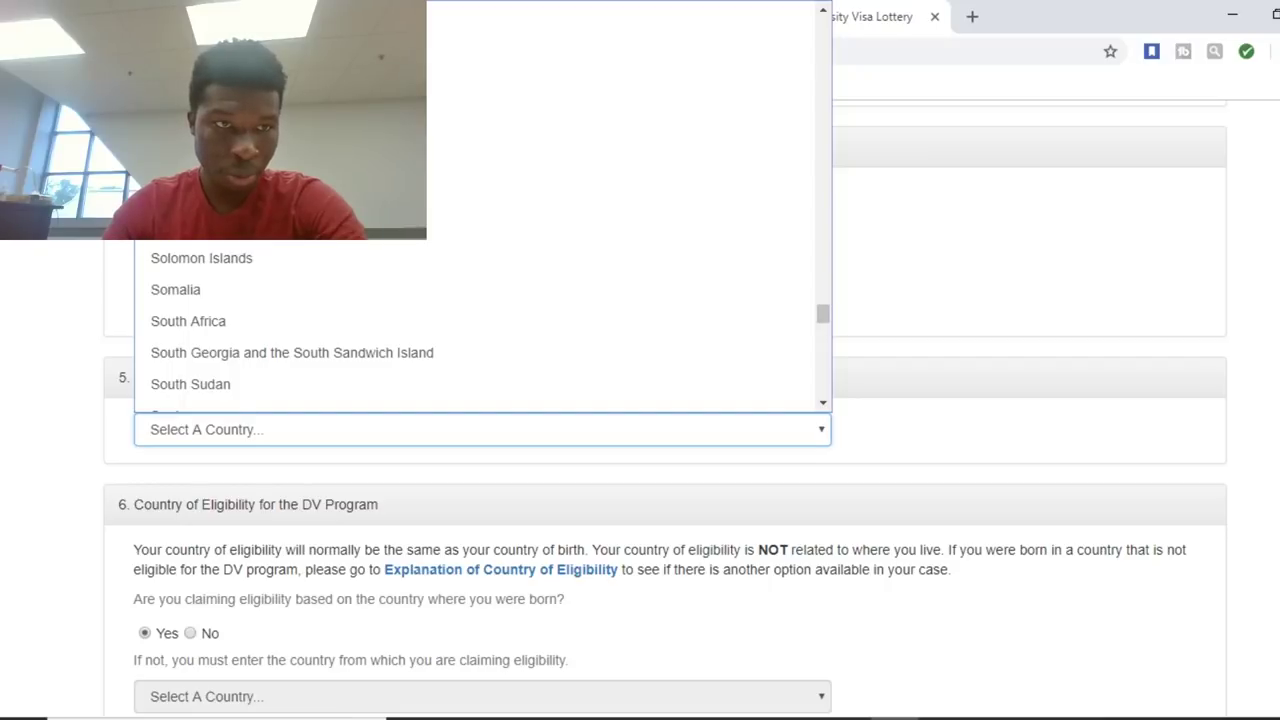
{"action": "scroll", "coordinate": [475, 332], "scroll_direction": "down", "scroll_amount": 9}
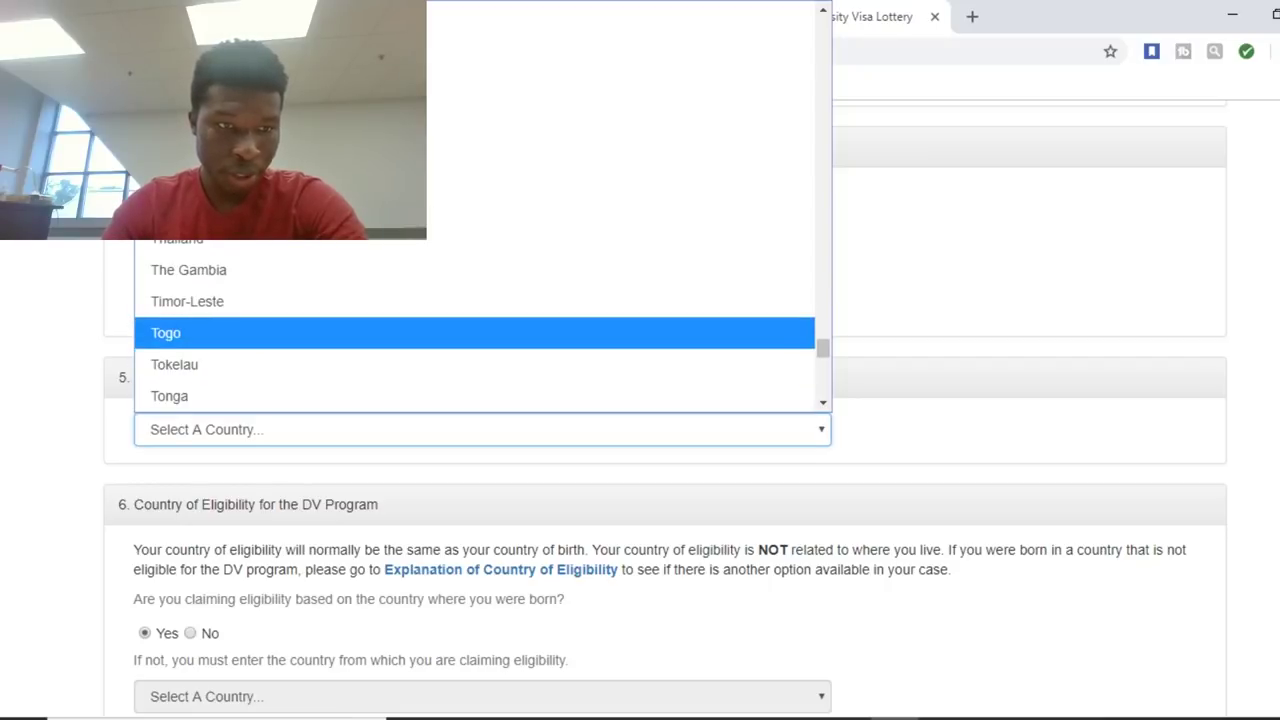
{"action": "left_click", "coordinate": [475, 332]}
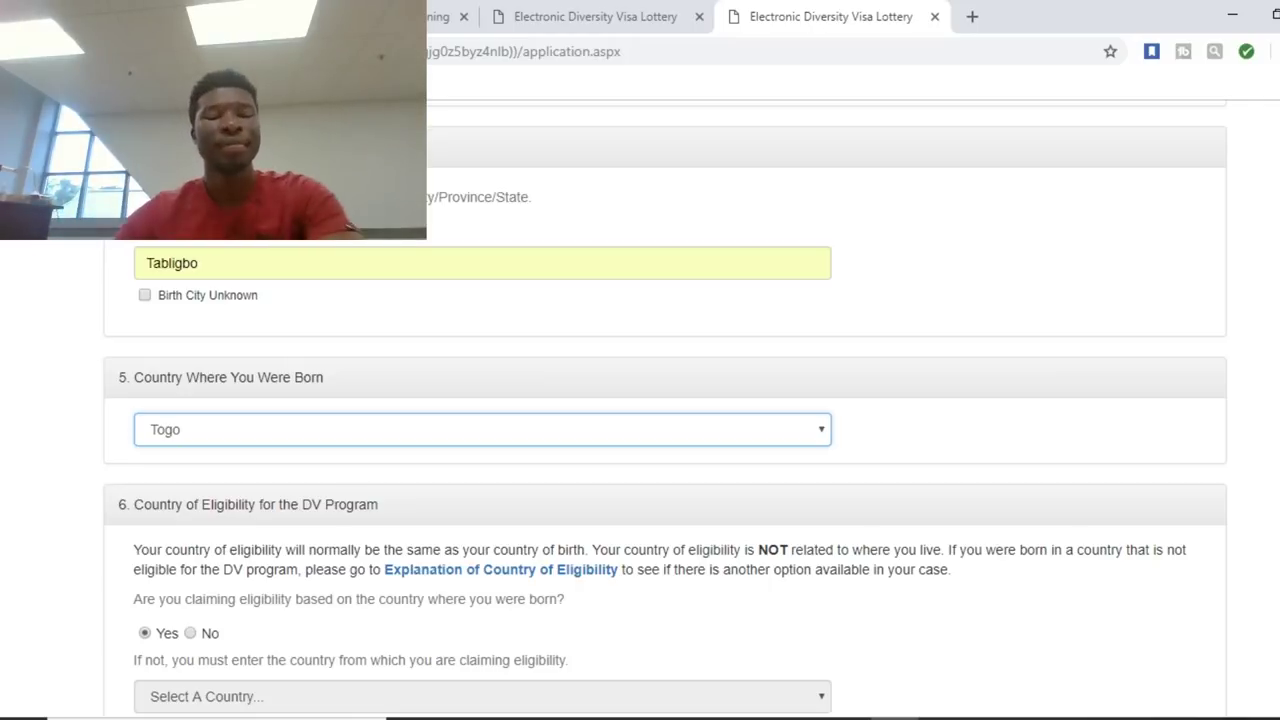
{"action": "key", "text": "Down"}
{"action": "key", "text": "Up"}
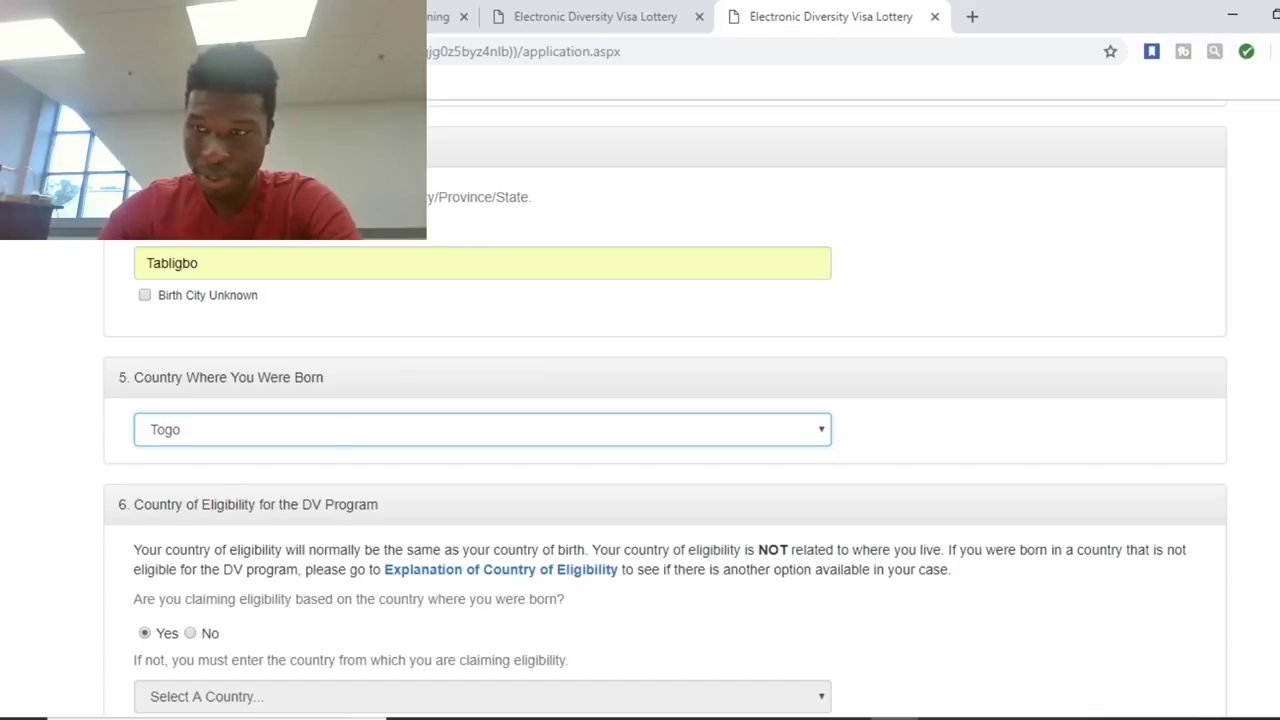
{"action": "scroll", "coordinate": [665, 409], "scroll_direction": "down", "scroll_amount": 3}
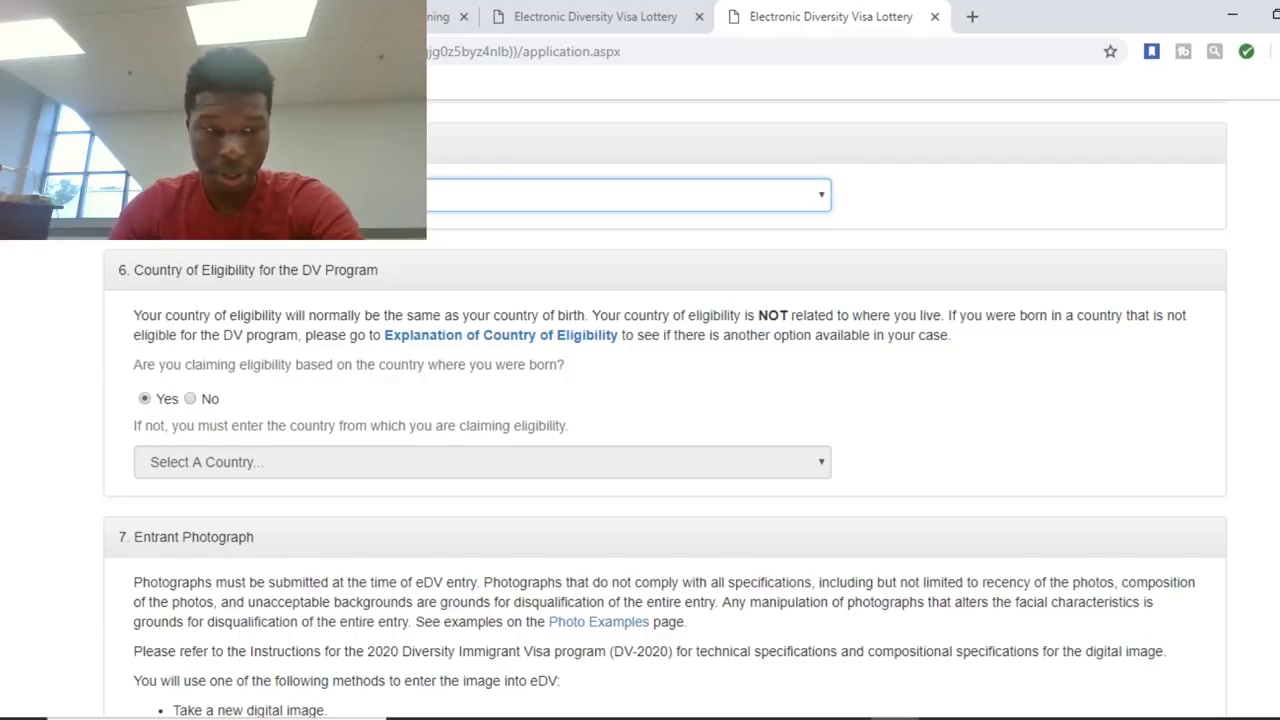
{"action": "scroll", "coordinate": [665, 412], "scroll_direction": "down", "scroll_amount": 4}
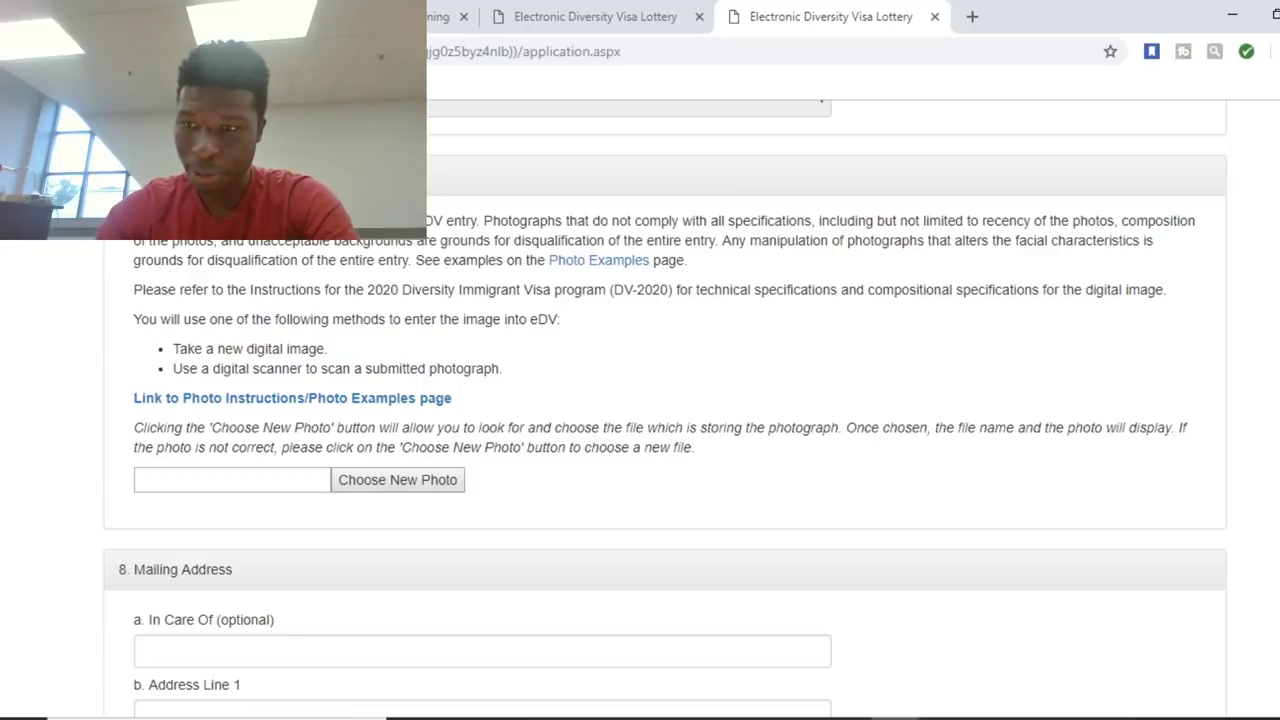
Type the entrant's street address into mailing Address Line 1.
{"action": "scroll", "coordinate": [665, 409], "scroll_direction": "down", "scroll_amount": 4}
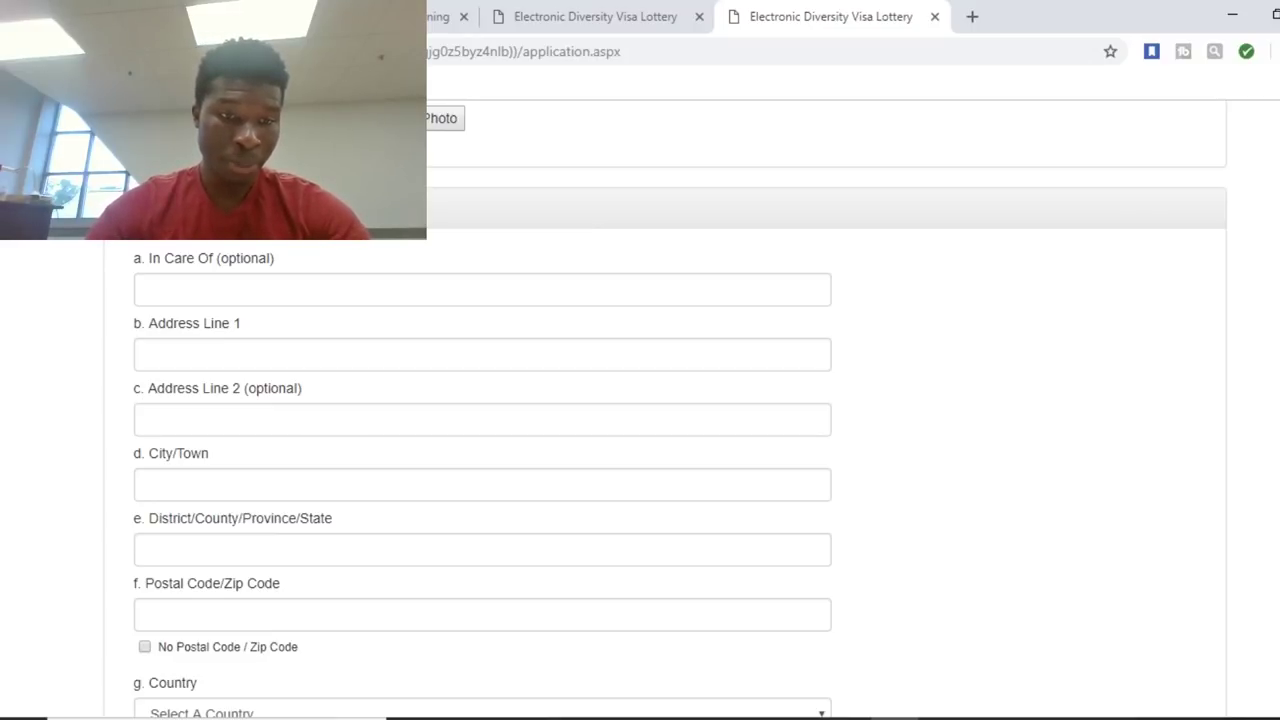
{"action": "left_click", "coordinate": [480, 354]}
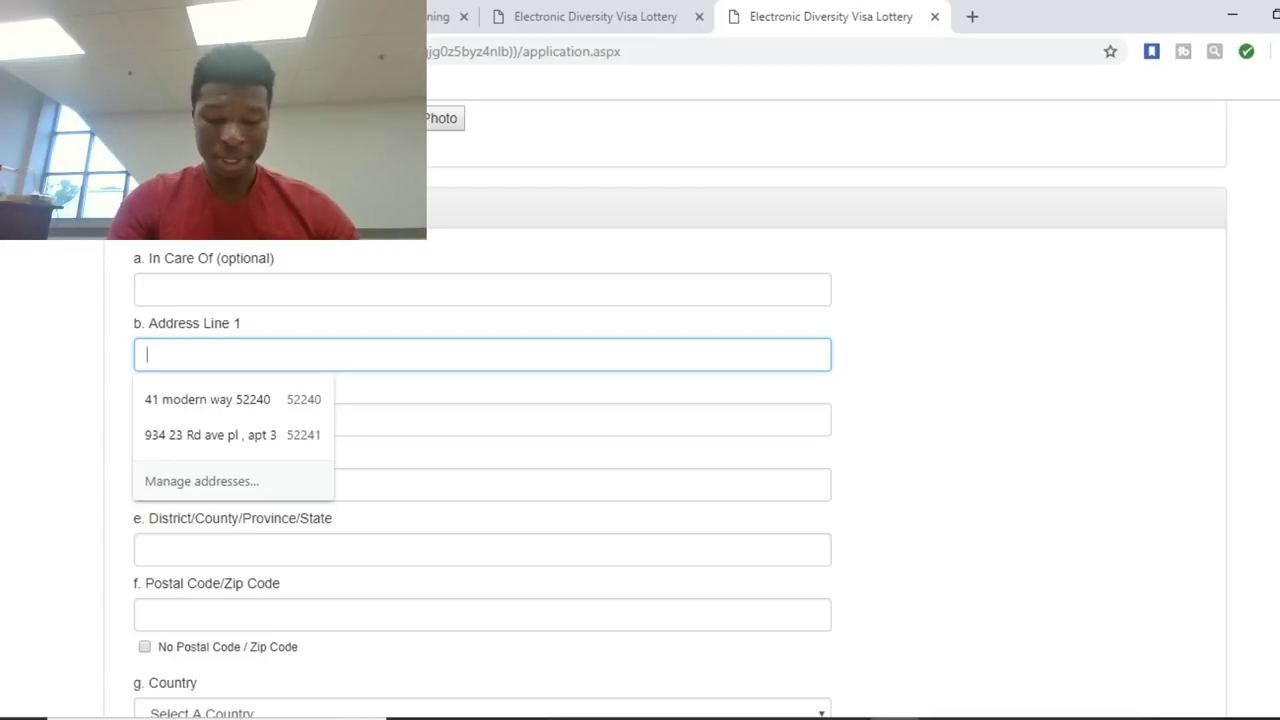
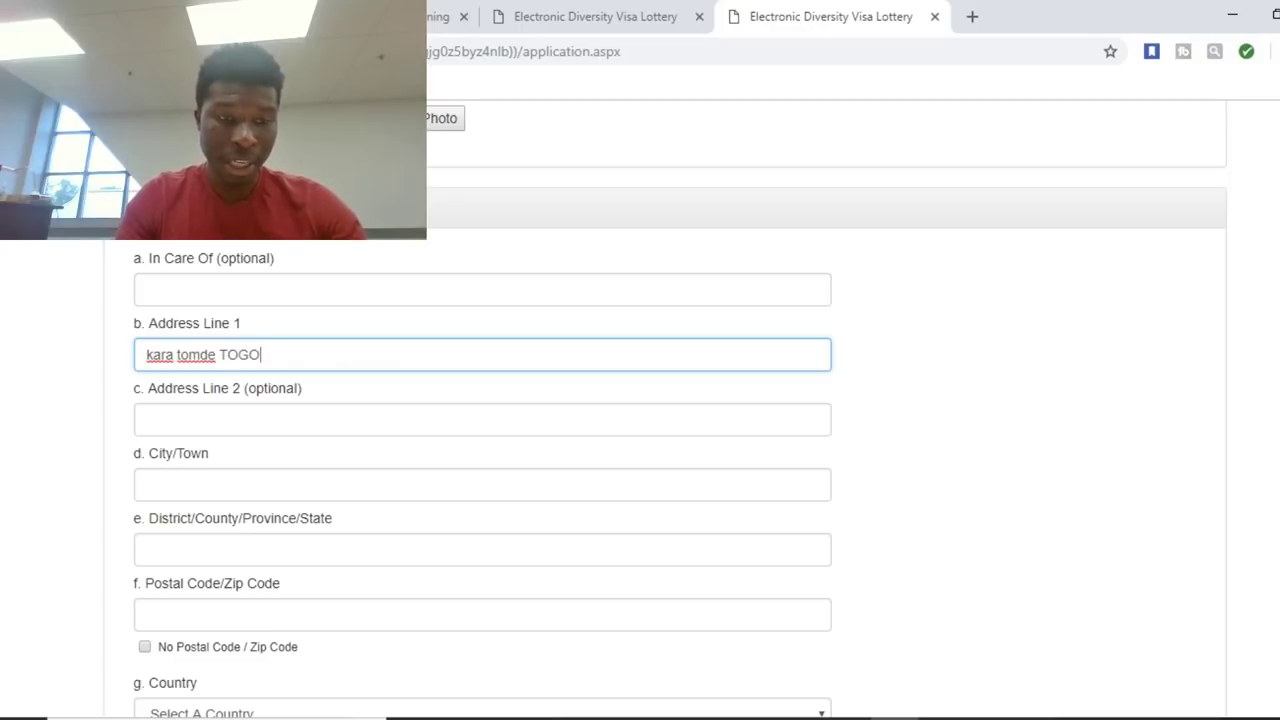
{"action": "left_click", "coordinate": [482, 420]}
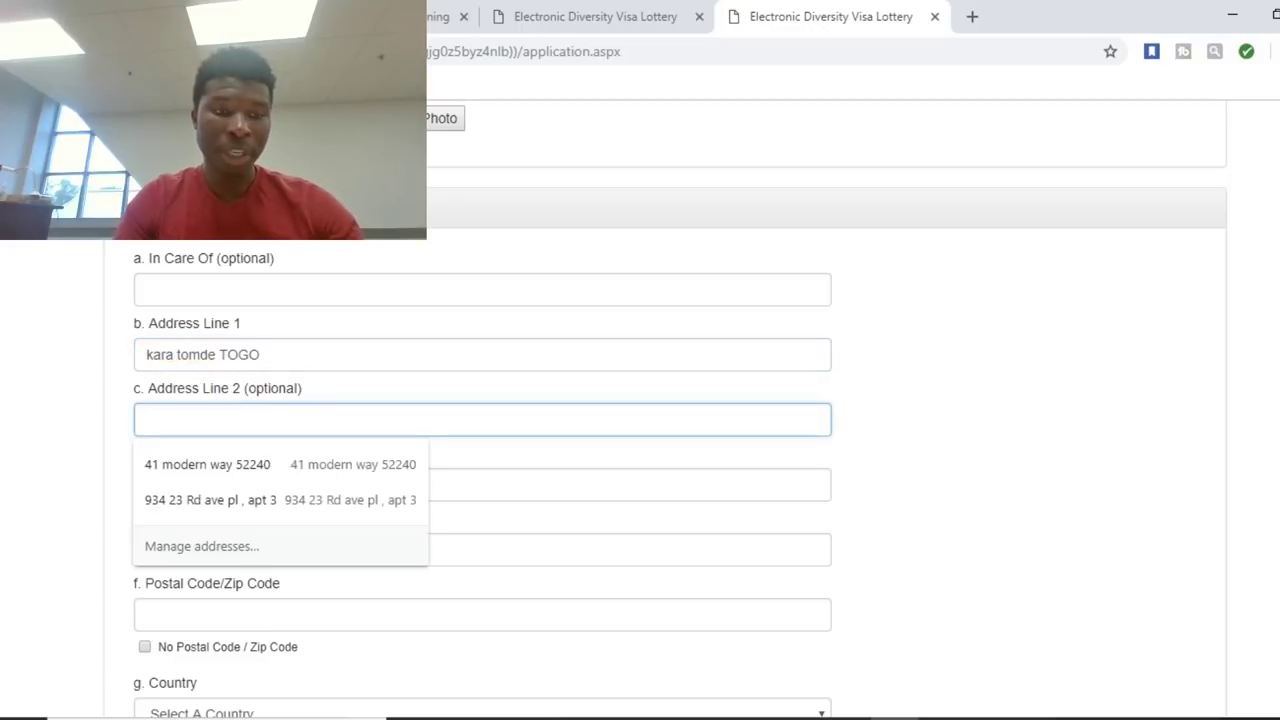
{"action": "left_click", "coordinate": [262, 354]}
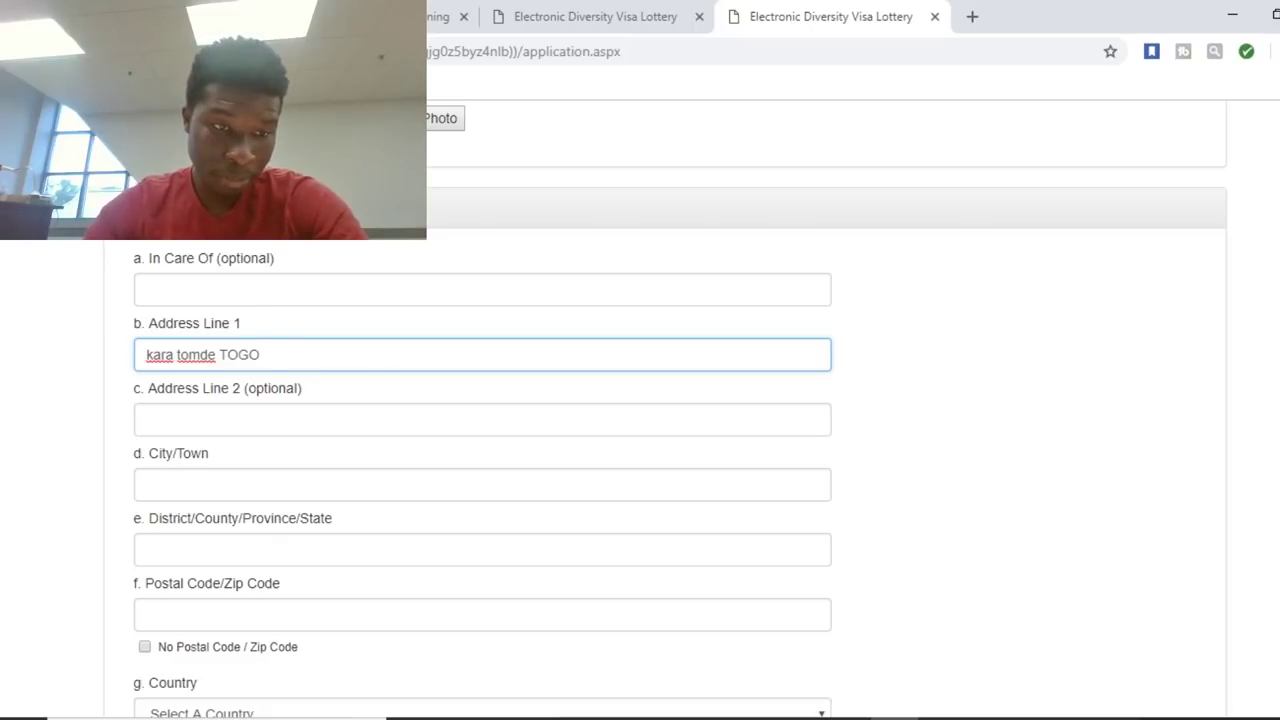
{"action": "left_click", "coordinate": [480, 484]}
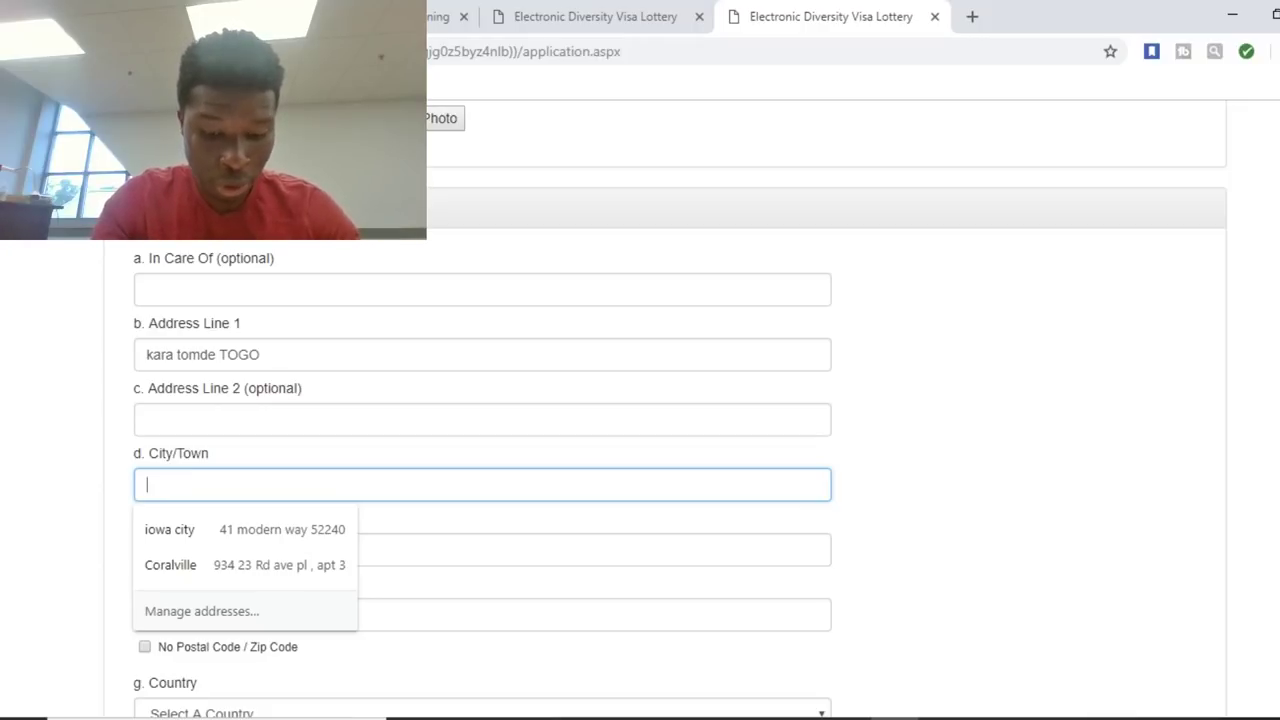
Fill in the mailing address city and district/province.
{"action": "type", "text": "KARA"}
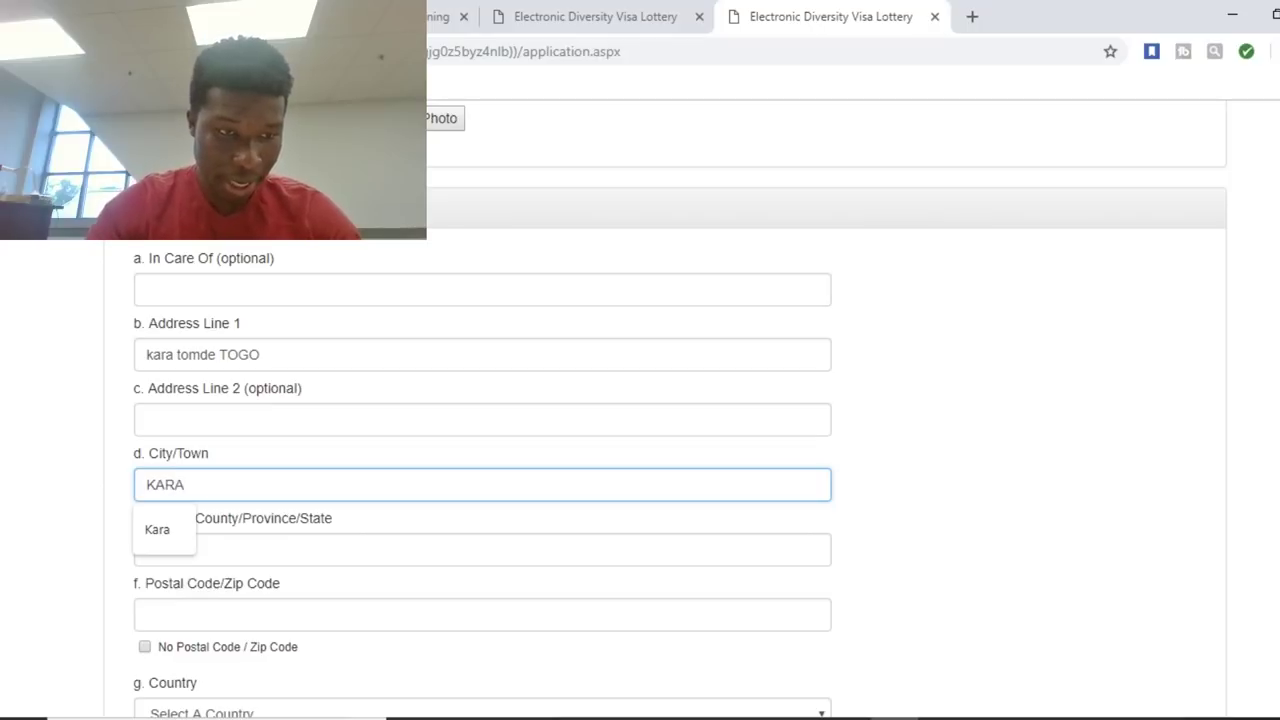
{"action": "key", "text": "Down"}
{"action": "key", "text": "Return"}
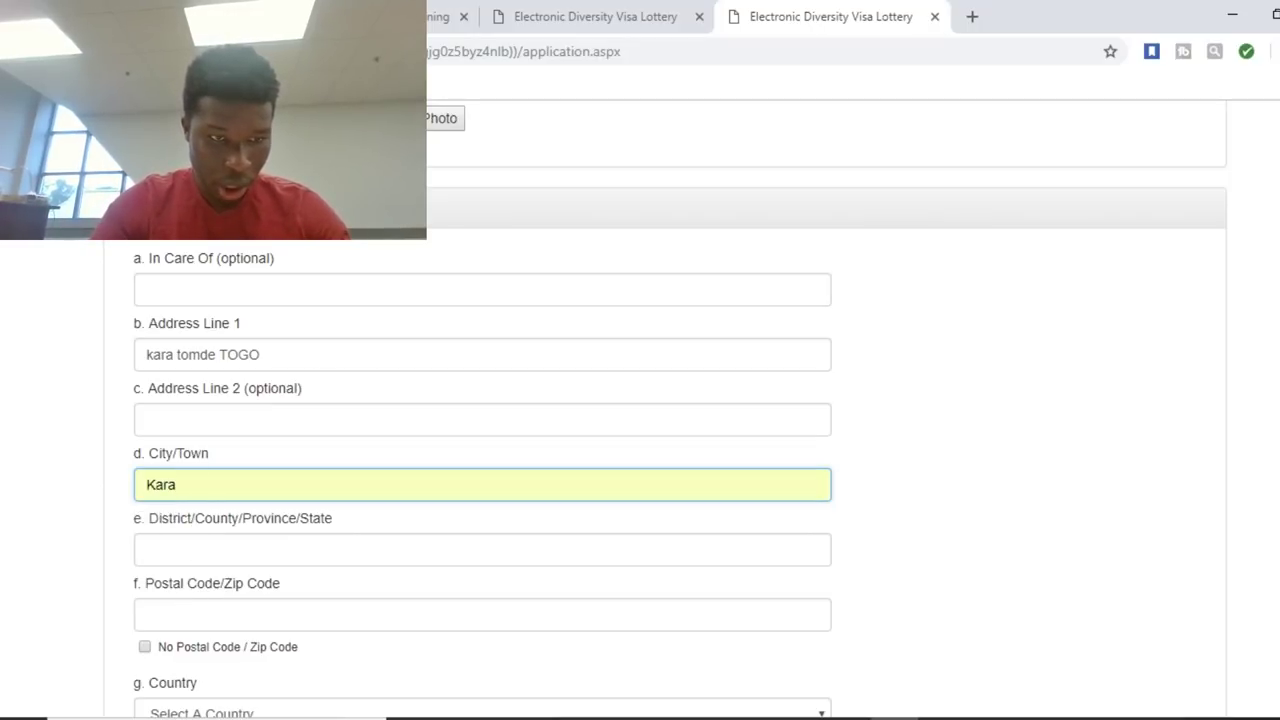
{"action": "left_click", "coordinate": [480, 549]}
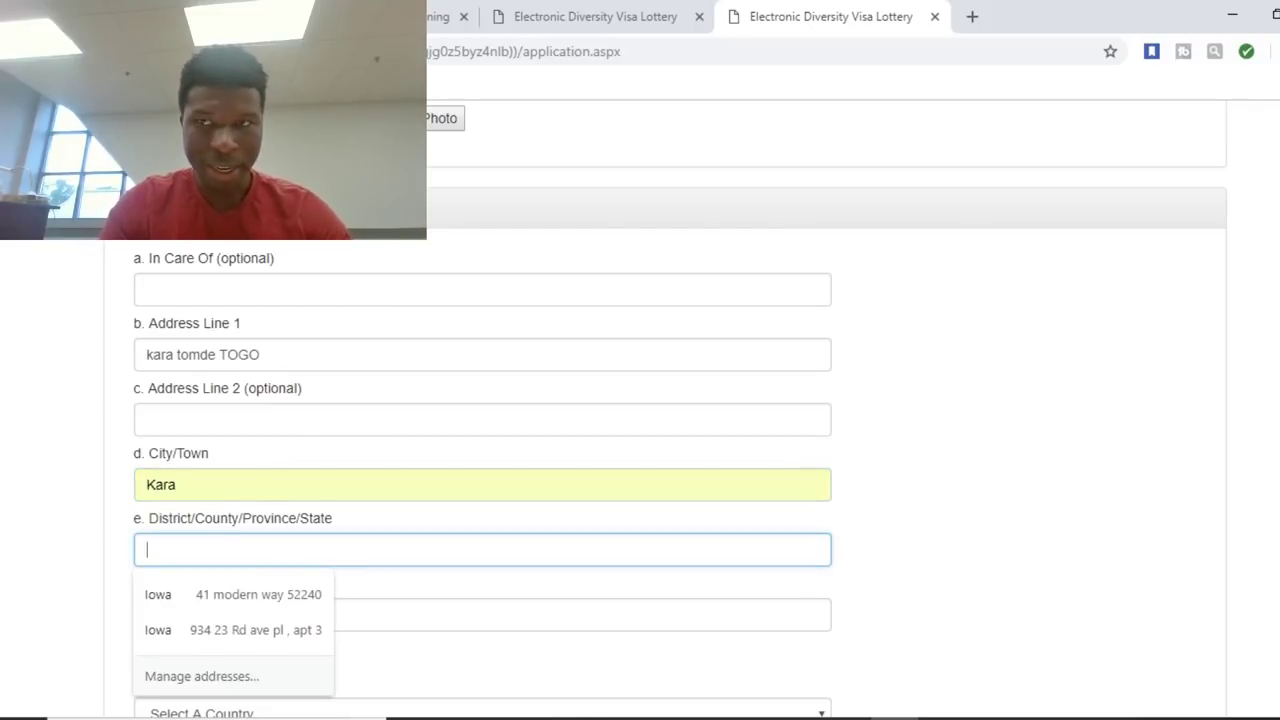
{"action": "type", "text": "kara"}
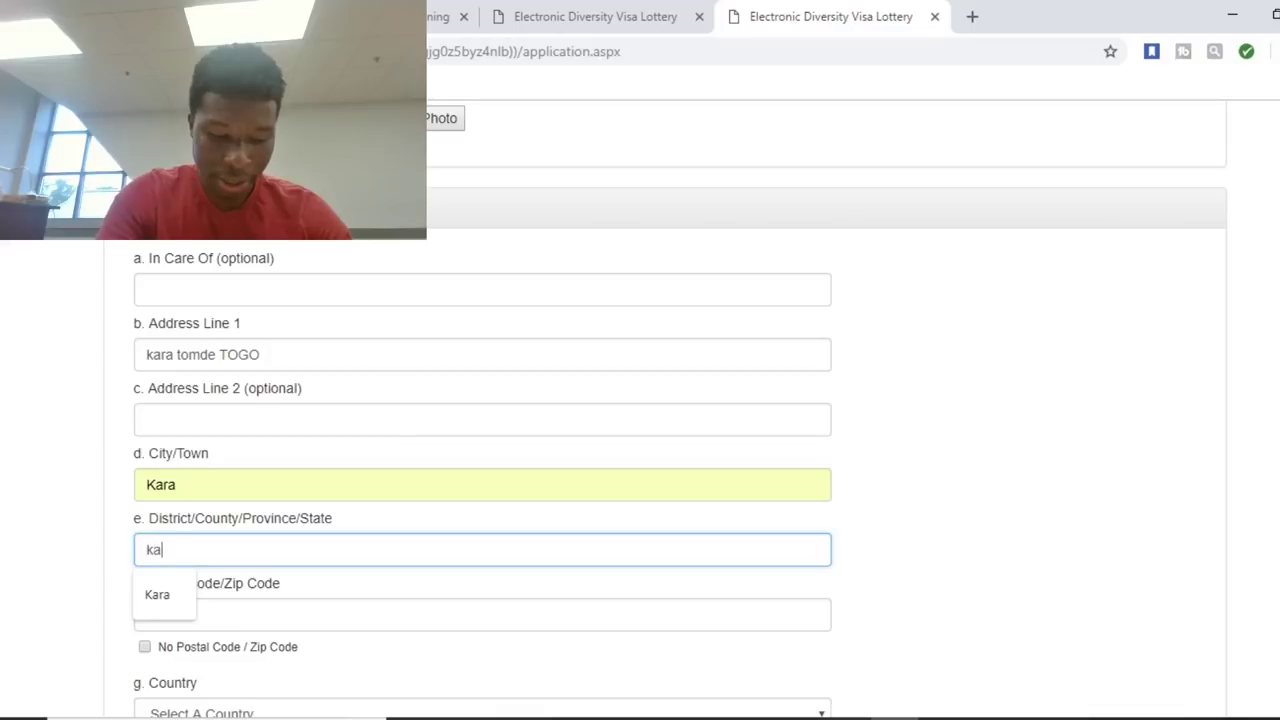
{"action": "key", "text": "Tab"}
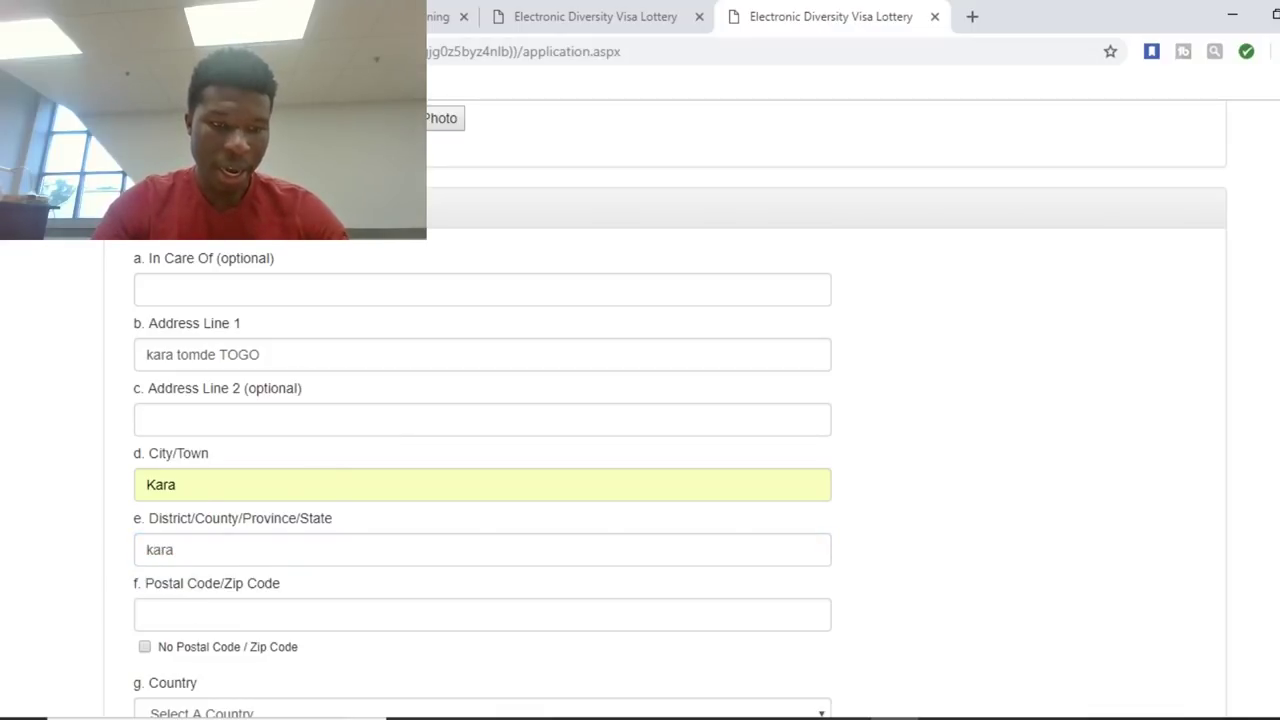
Enter the mailing address postal code, correcting its last digit.
{"action": "left_click", "coordinate": [160, 614]}
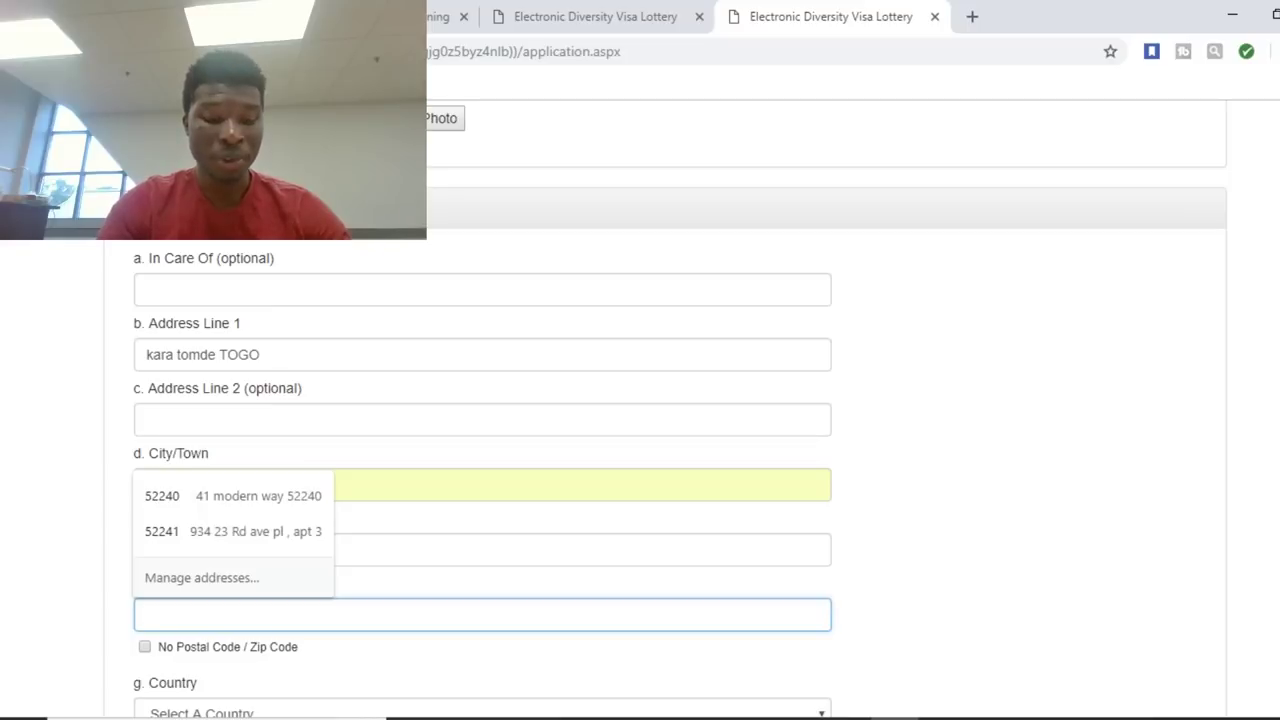
{"action": "type", "text": "251"}
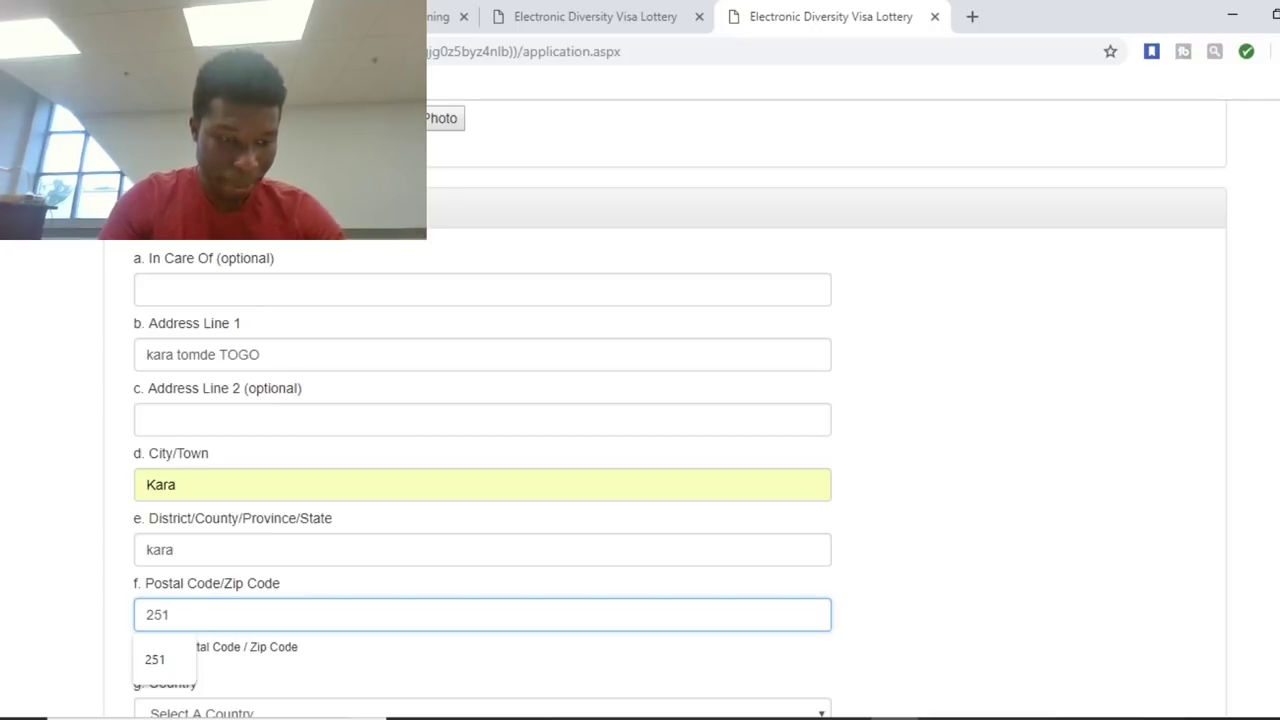
{"action": "key", "text": "BackSpace"}
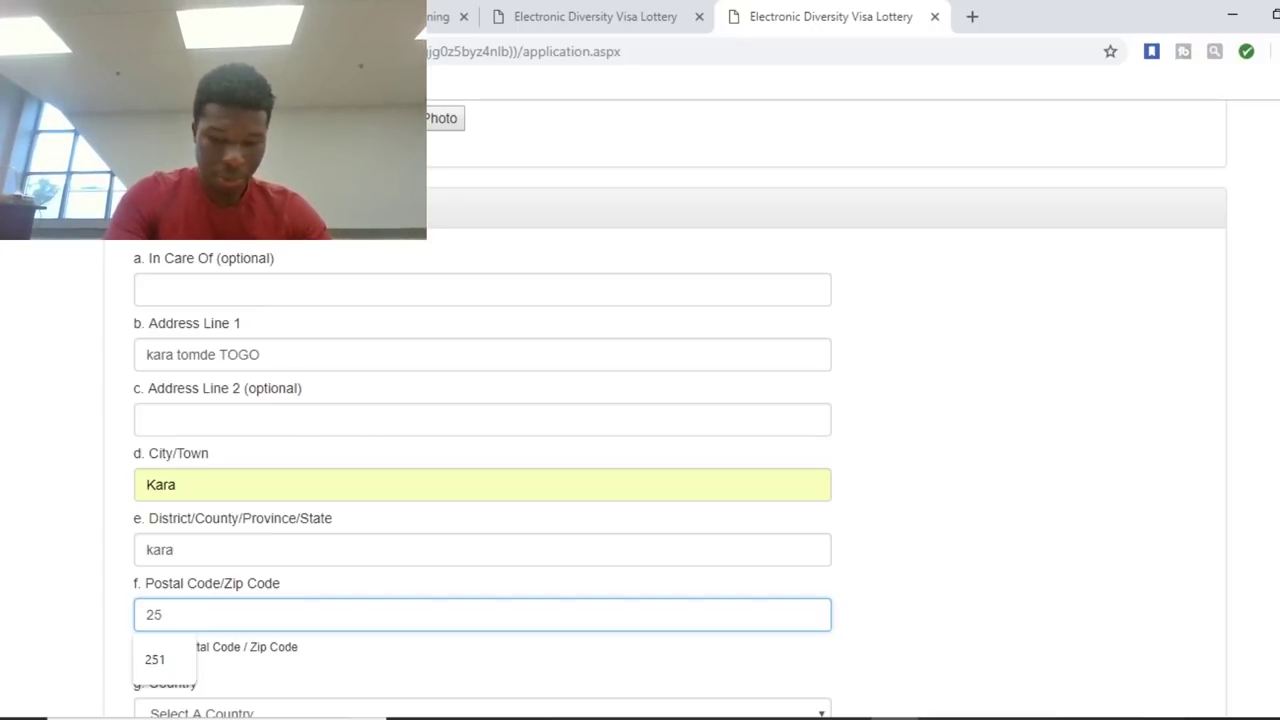
{"action": "type", "text": "4"}
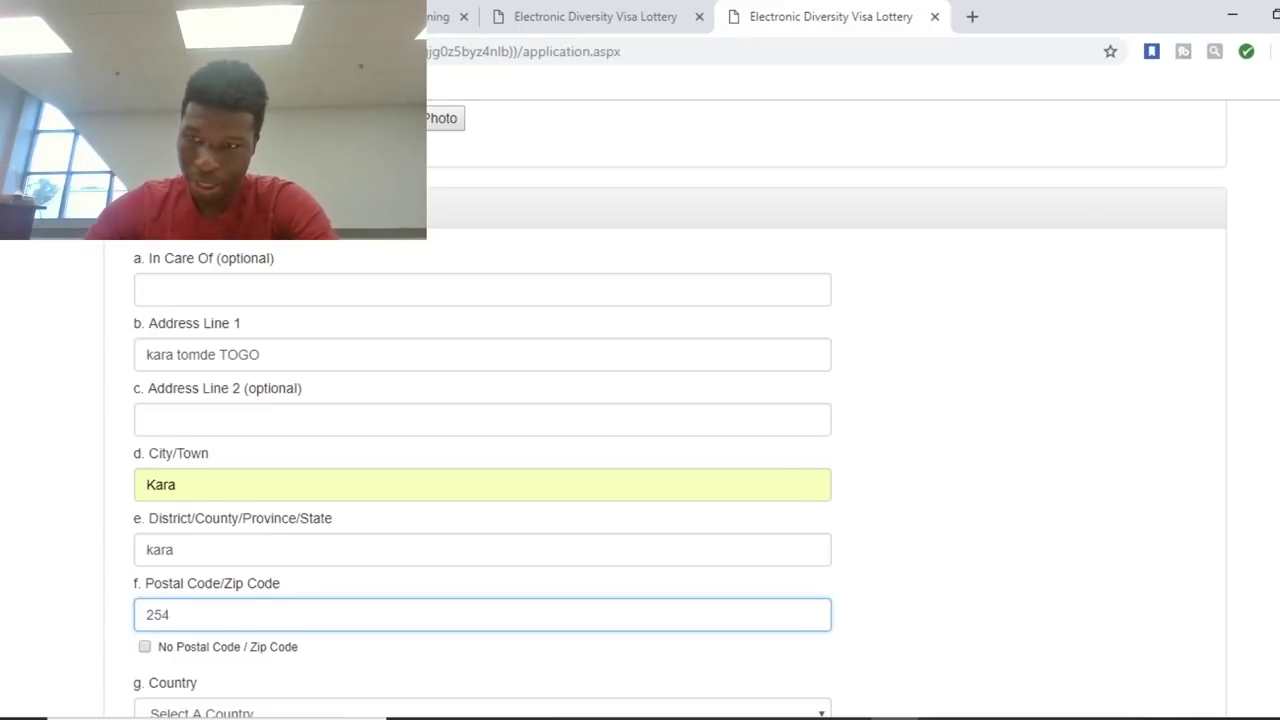
Re-enter the postal code, keeping 'No Postal Code' unchecked.
{"action": "scroll", "coordinate": [640, 450], "scroll_direction": "down", "scroll_amount": 1}
{"action": "scroll", "coordinate": [665, 410], "scroll_direction": "down", "scroll_amount": 3}
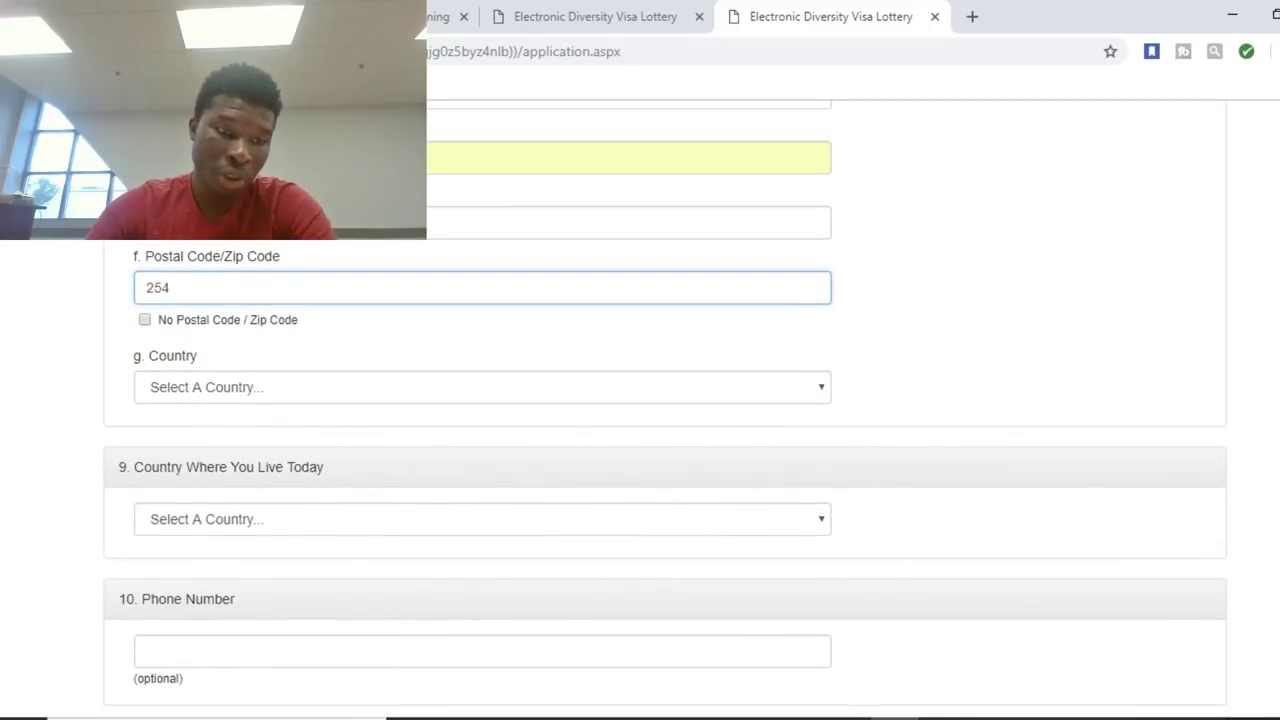
{"action": "key", "text": "Tab"}
{"action": "key", "text": "space"}
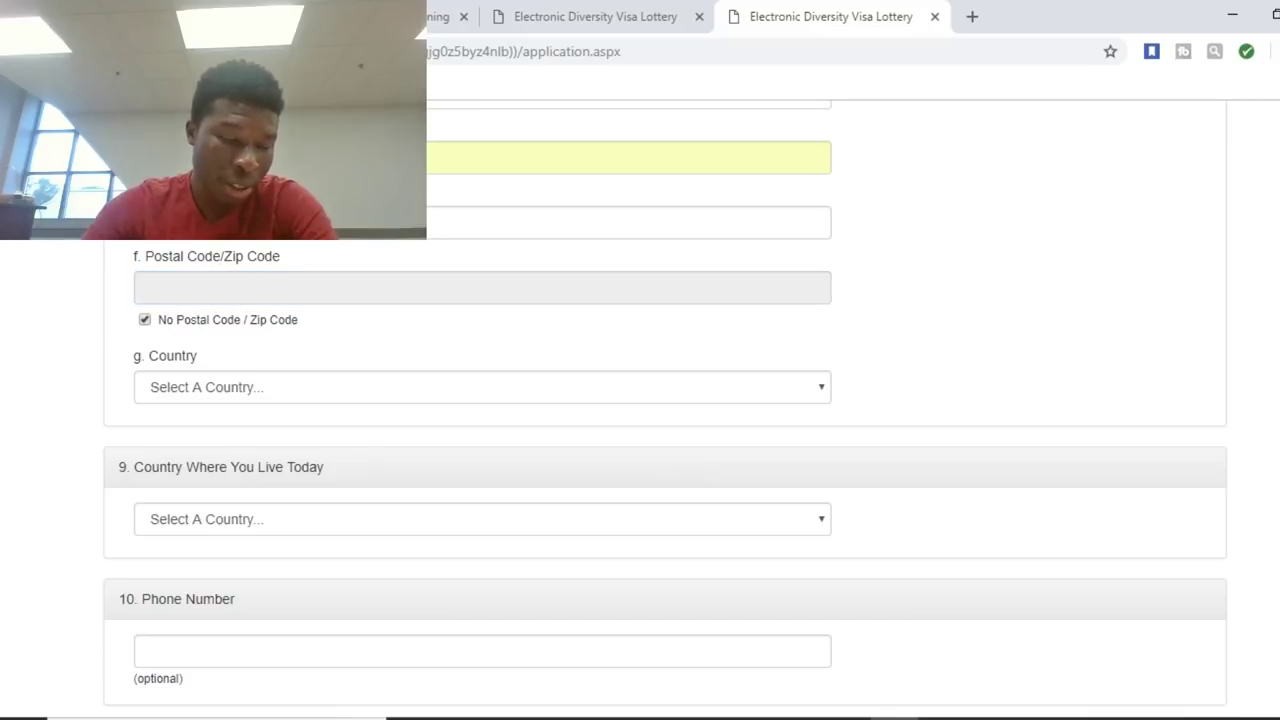
{"action": "key", "text": "space"}
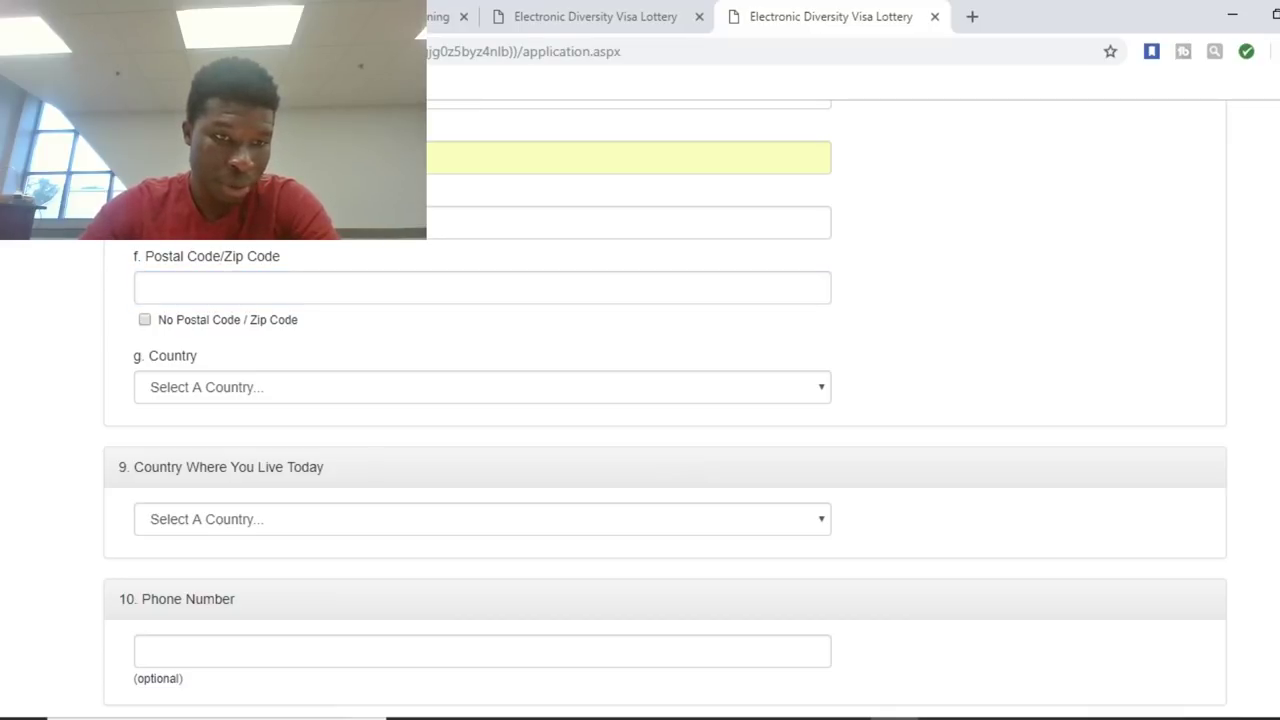
{"action": "left_click", "coordinate": [140, 288]}
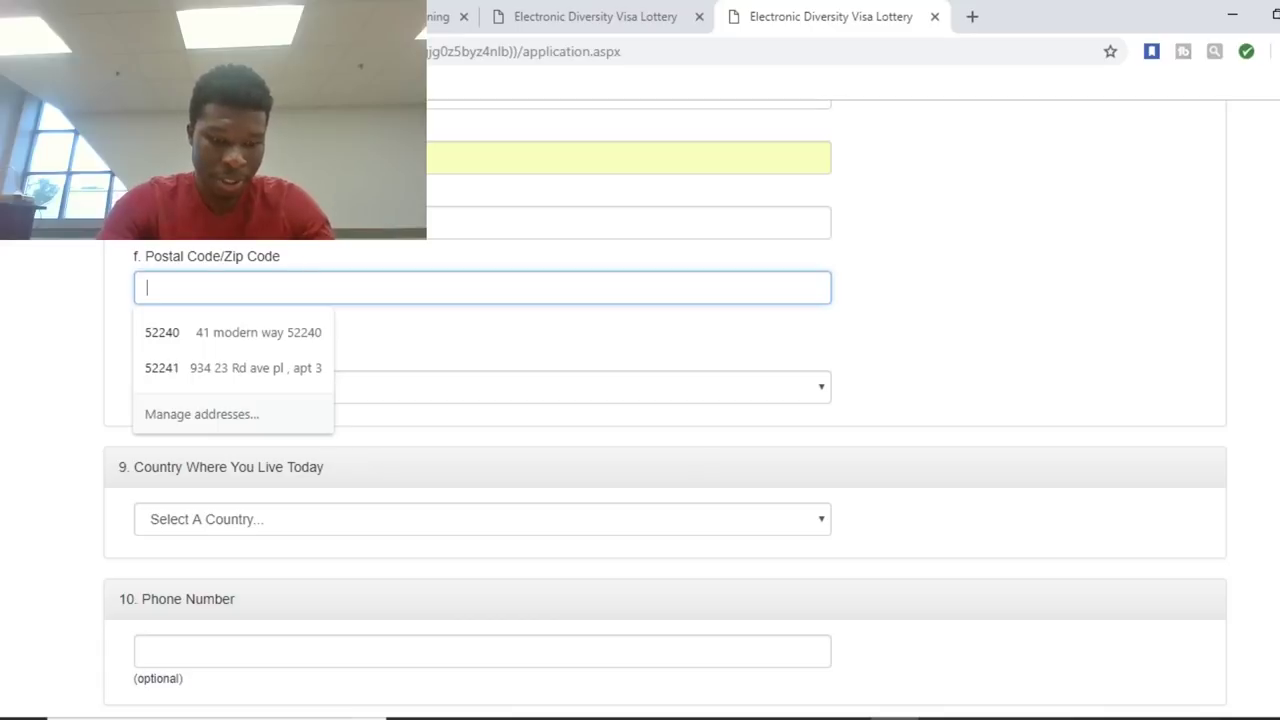
{"action": "type", "text": "25"}
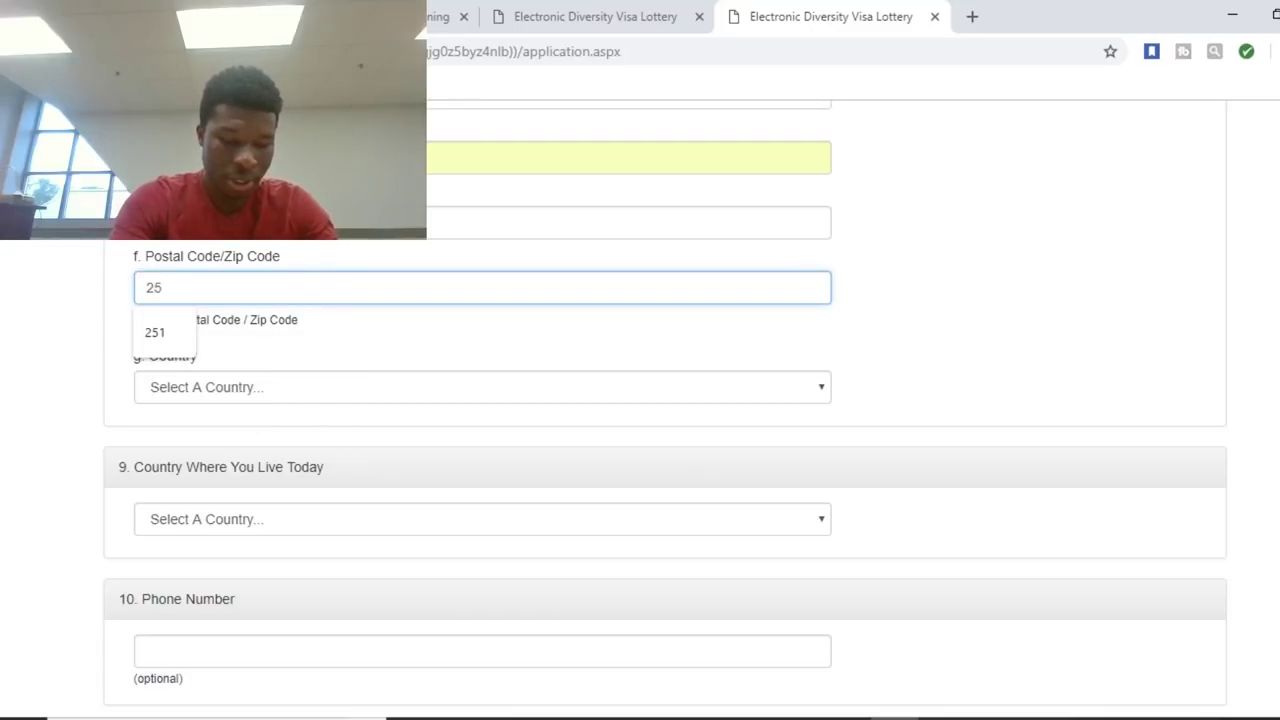
{"action": "type", "text": "4"}
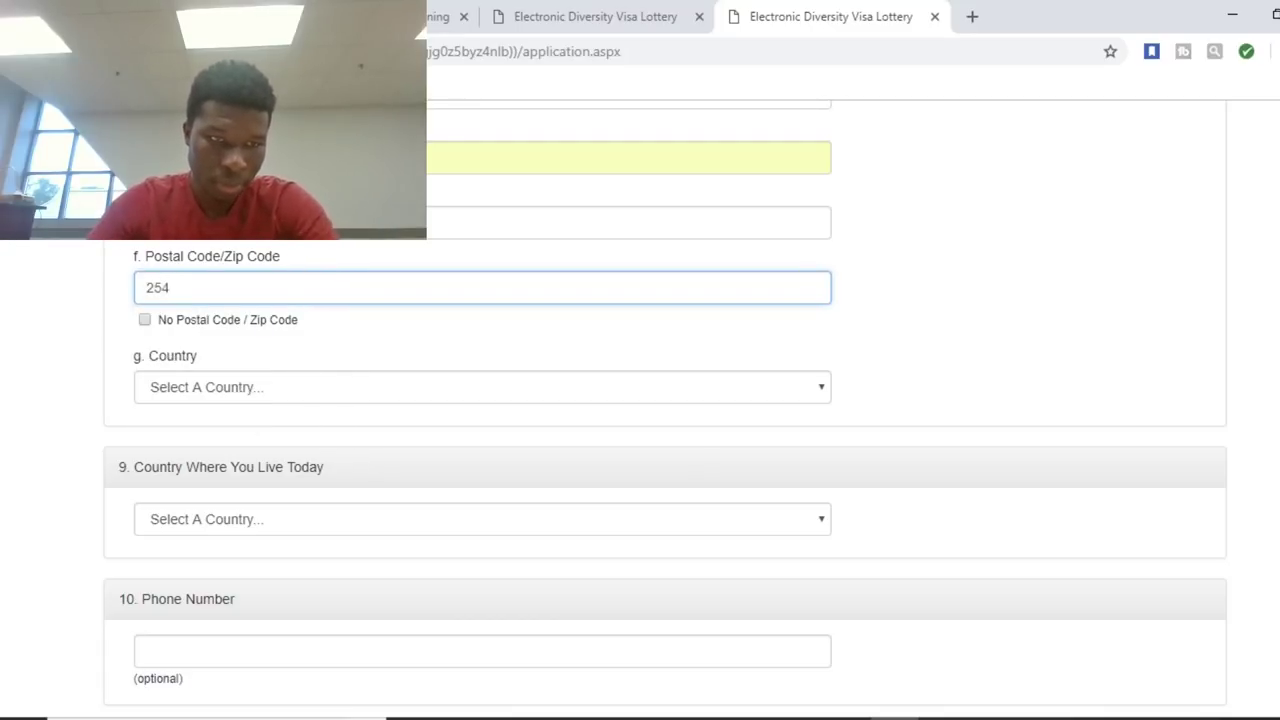
Select Togo as the mailing address country.
{"action": "left_click", "coordinate": [480, 387]}
{"action": "type", "text": "arm"}
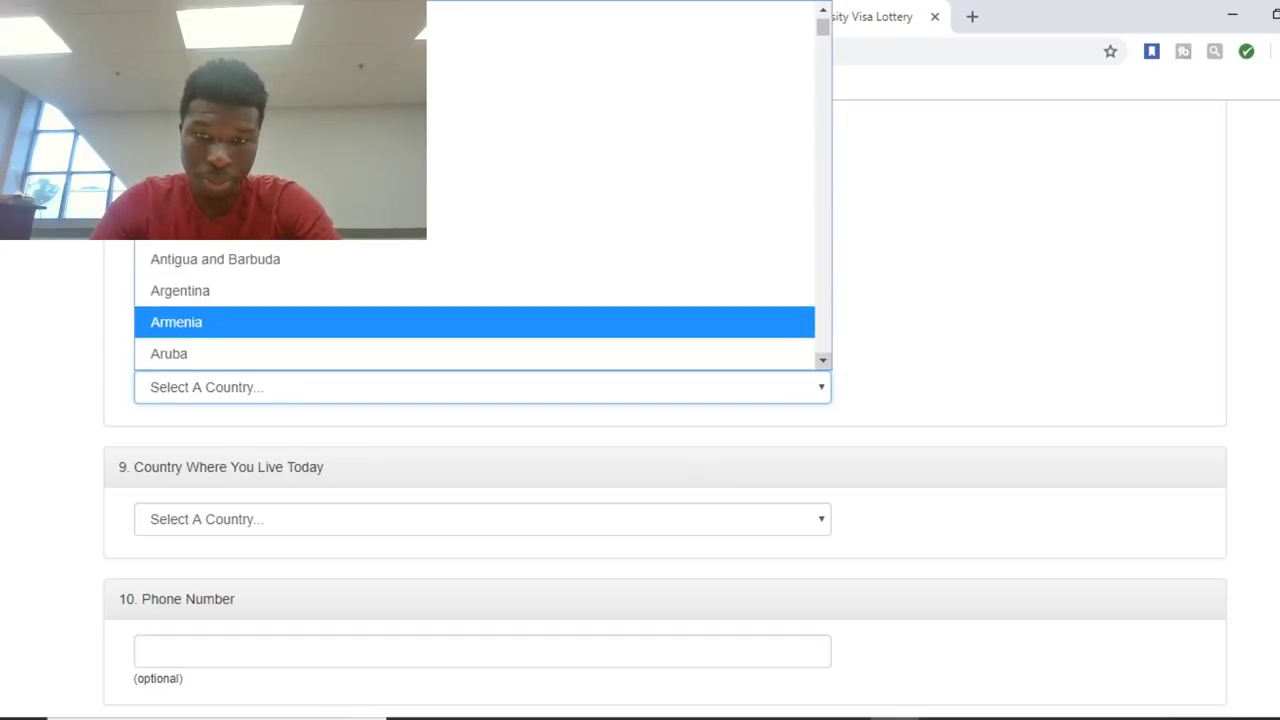
{"action": "left_click", "coordinate": [823, 360]}
{"action": "left_click_drag", "start_coordinate": [823, 360], "coordinate": [823, 360]}
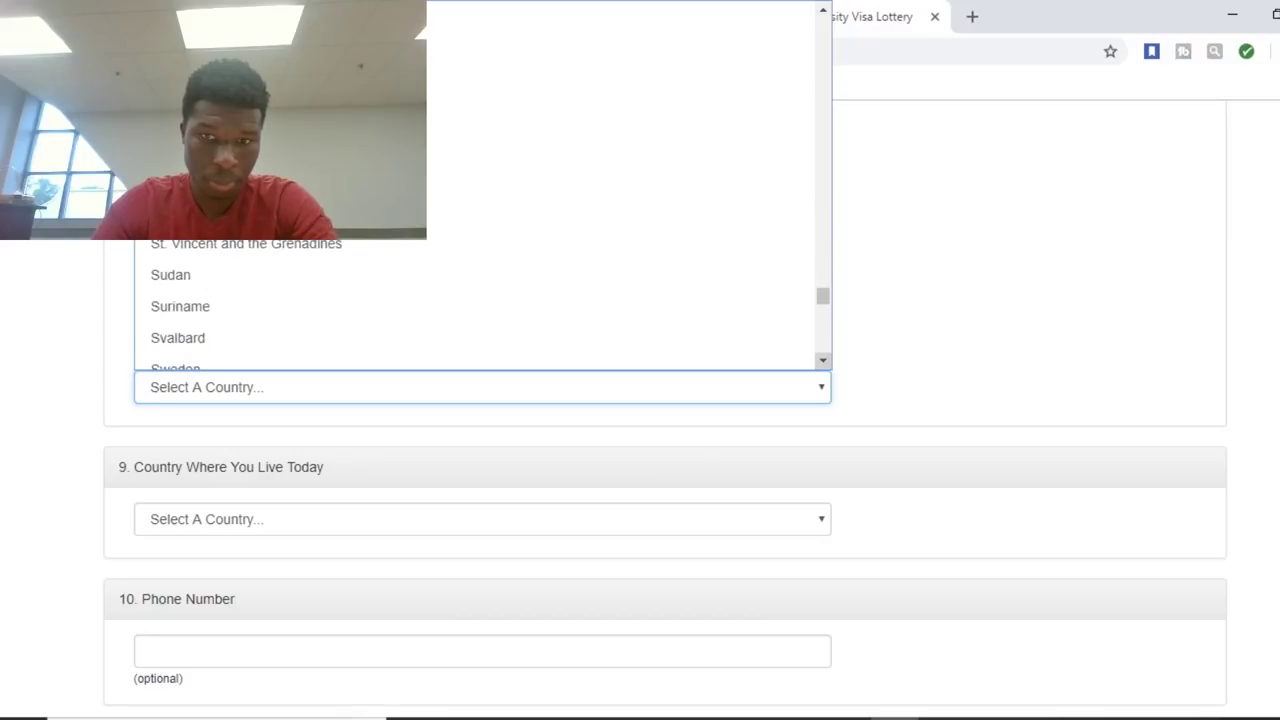
{"action": "left_click_drag", "start_coordinate": [823, 360], "coordinate": [823, 360]}
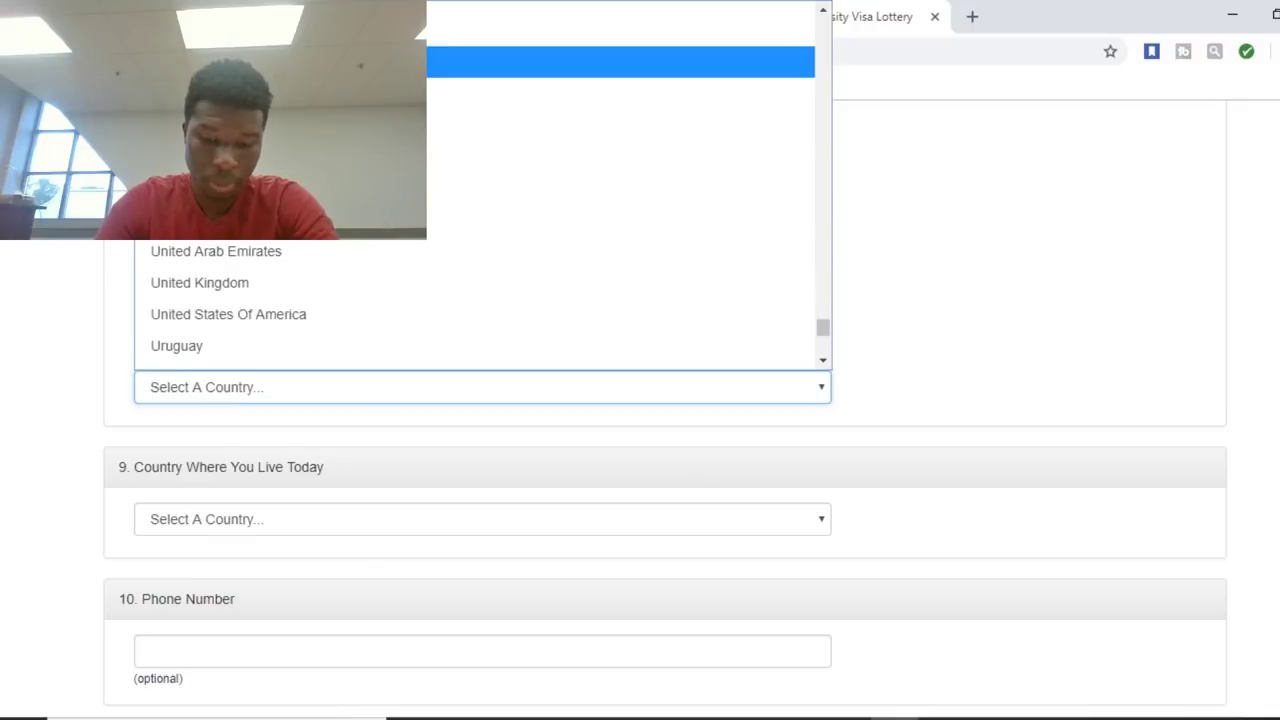
{"action": "key", "text": "Up"}
{"action": "key", "text": "Up"}
{"action": "key", "text": "Up"}
{"action": "key", "text": "Up"}
{"action": "key", "text": "Up"}
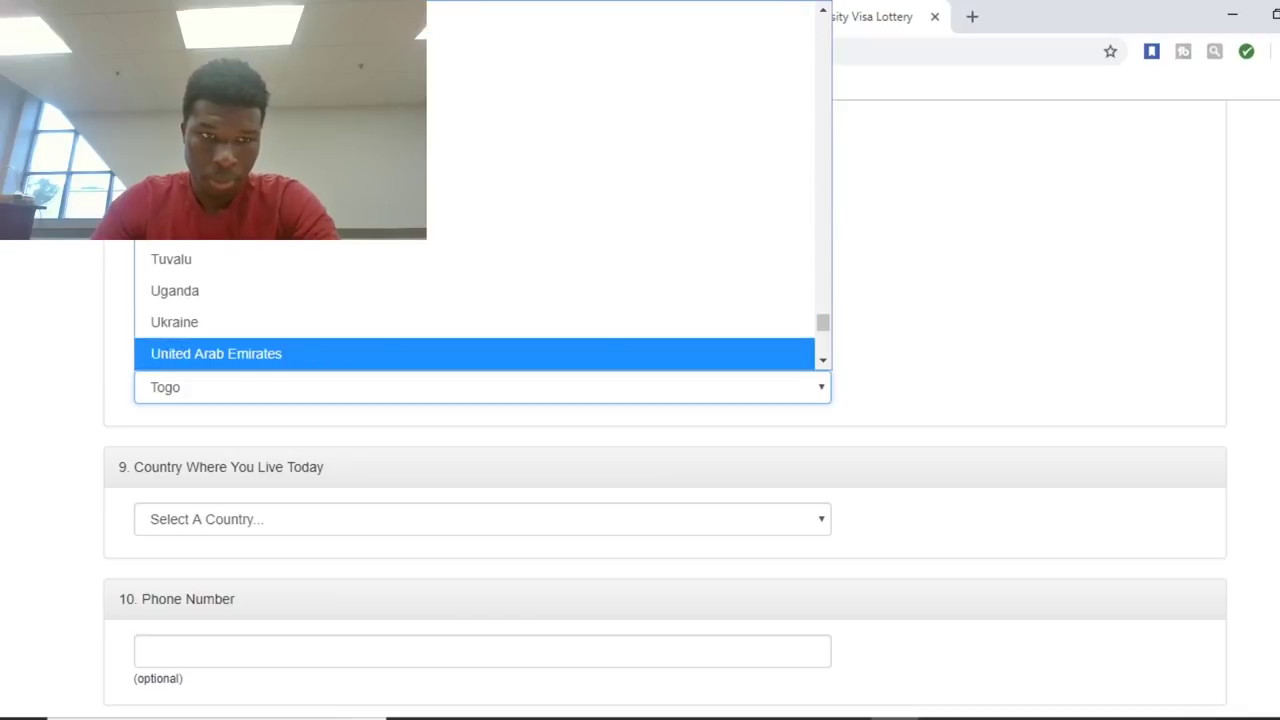
{"action": "key", "text": "Escape"}
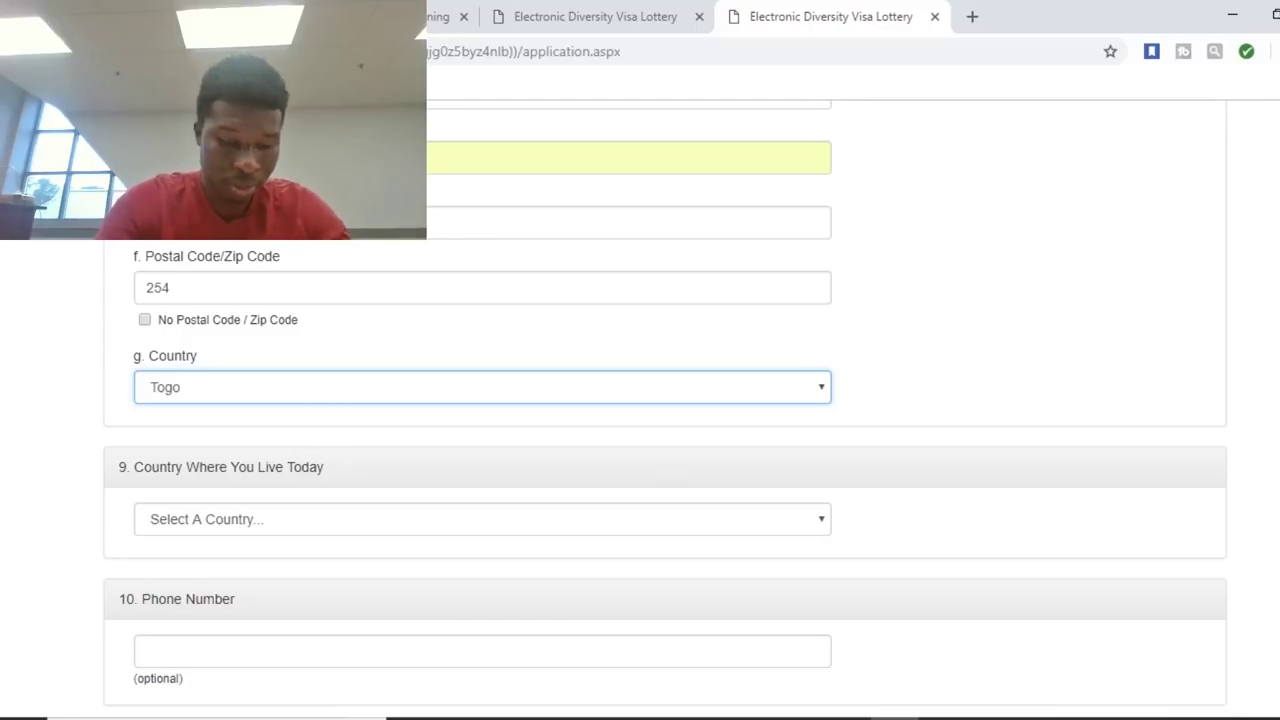
Pick France in the 'Country Where You Live Today' list.
{"action": "left_click", "coordinate": [482, 519]}
{"action": "key", "text": "f"}
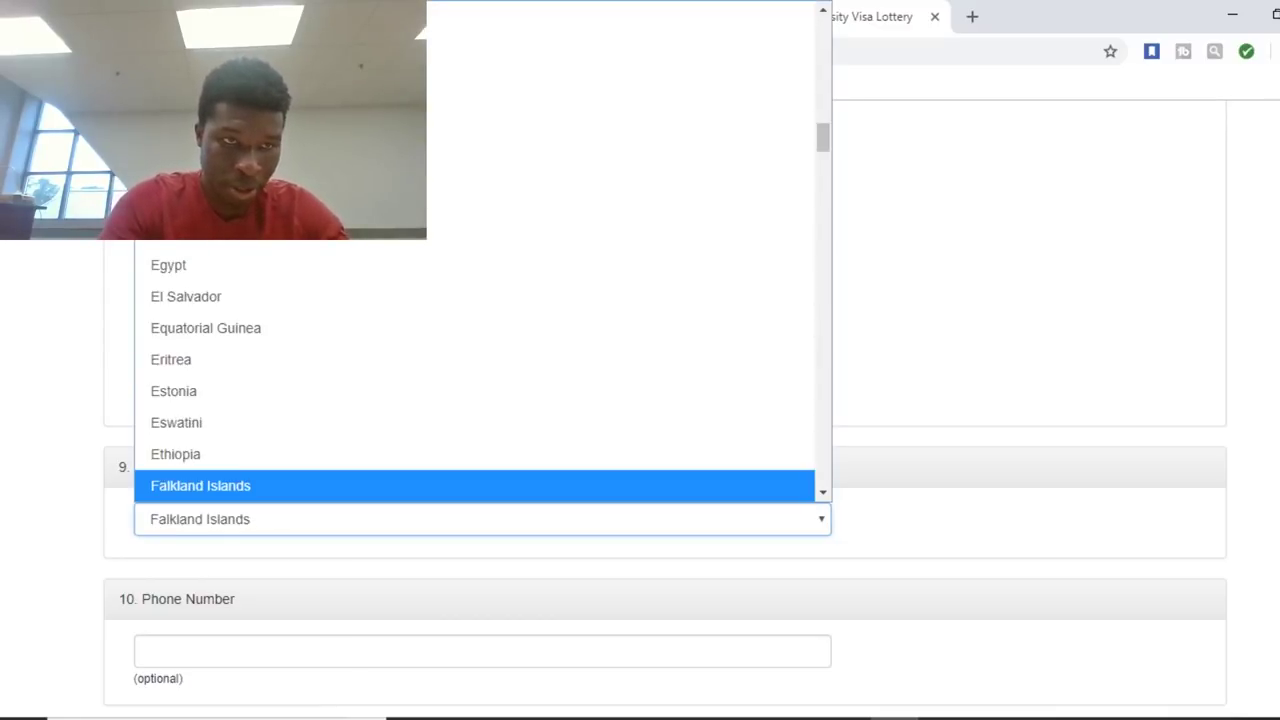
{"action": "key", "text": "r"}
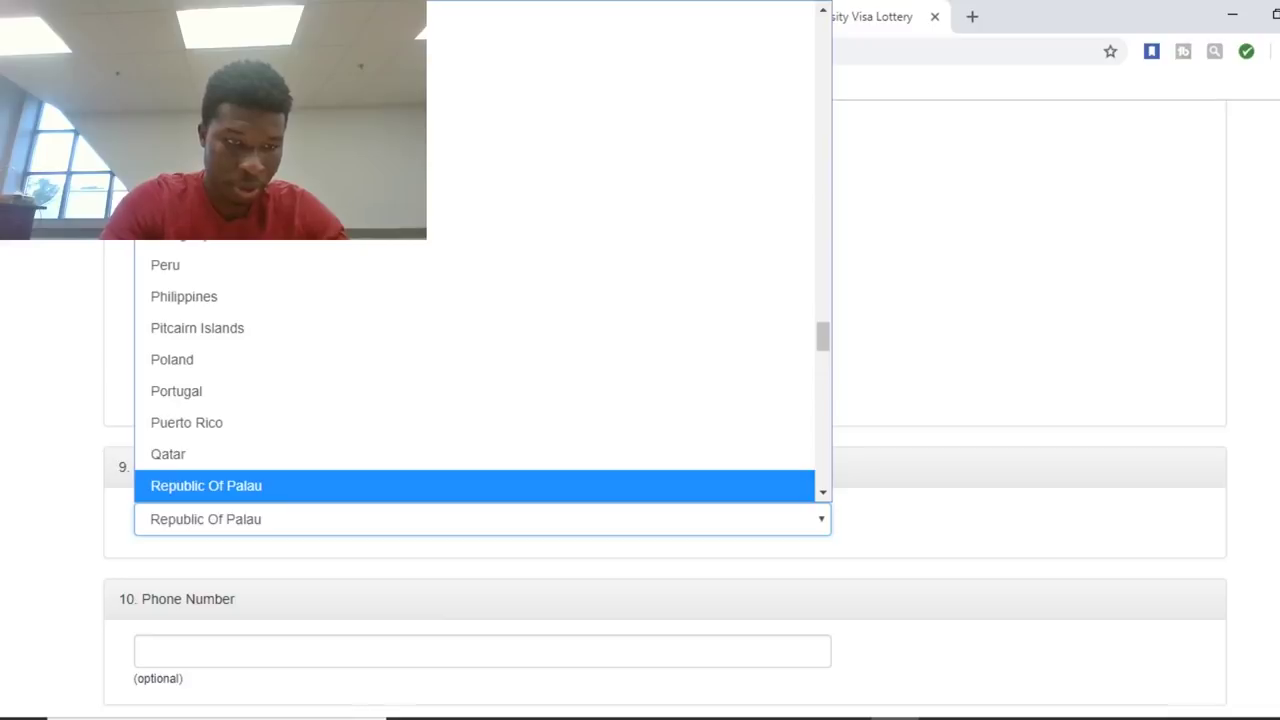
{"action": "key", "text": "n"}
{"action": "key", "text": "e"}
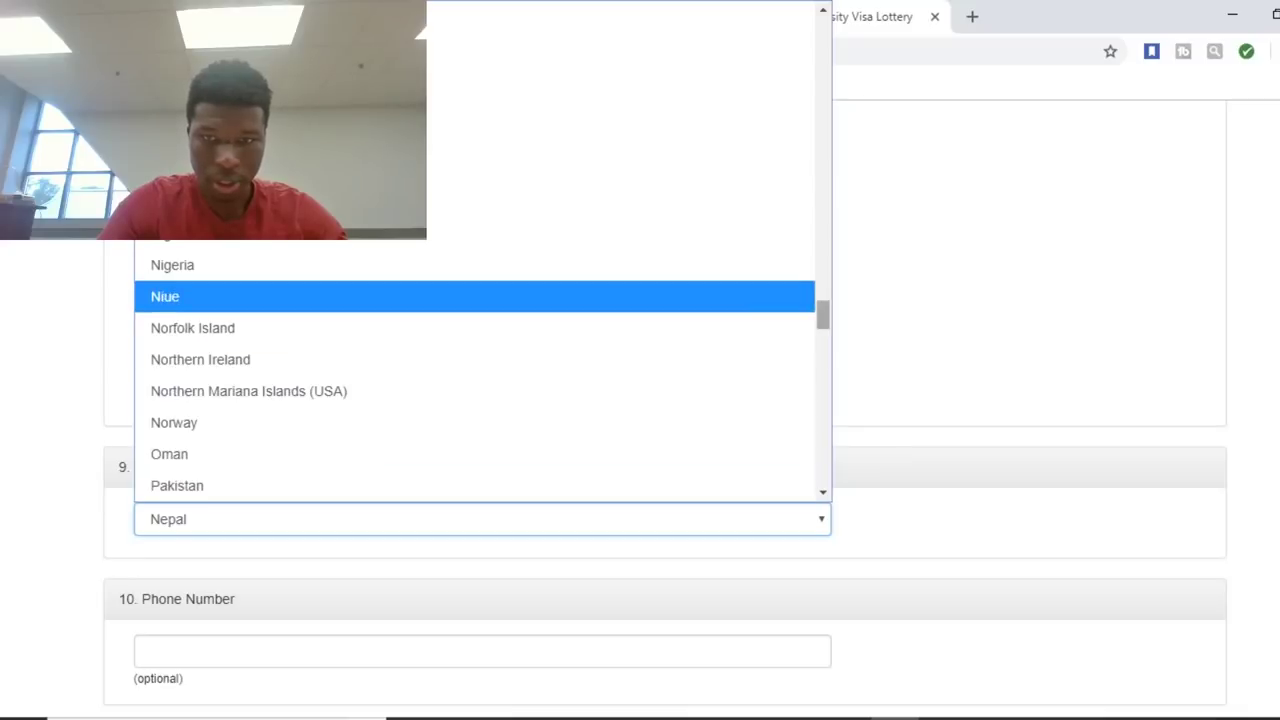
{"action": "scroll", "coordinate": [480, 370], "scroll_direction": "up", "scroll_amount": 20}
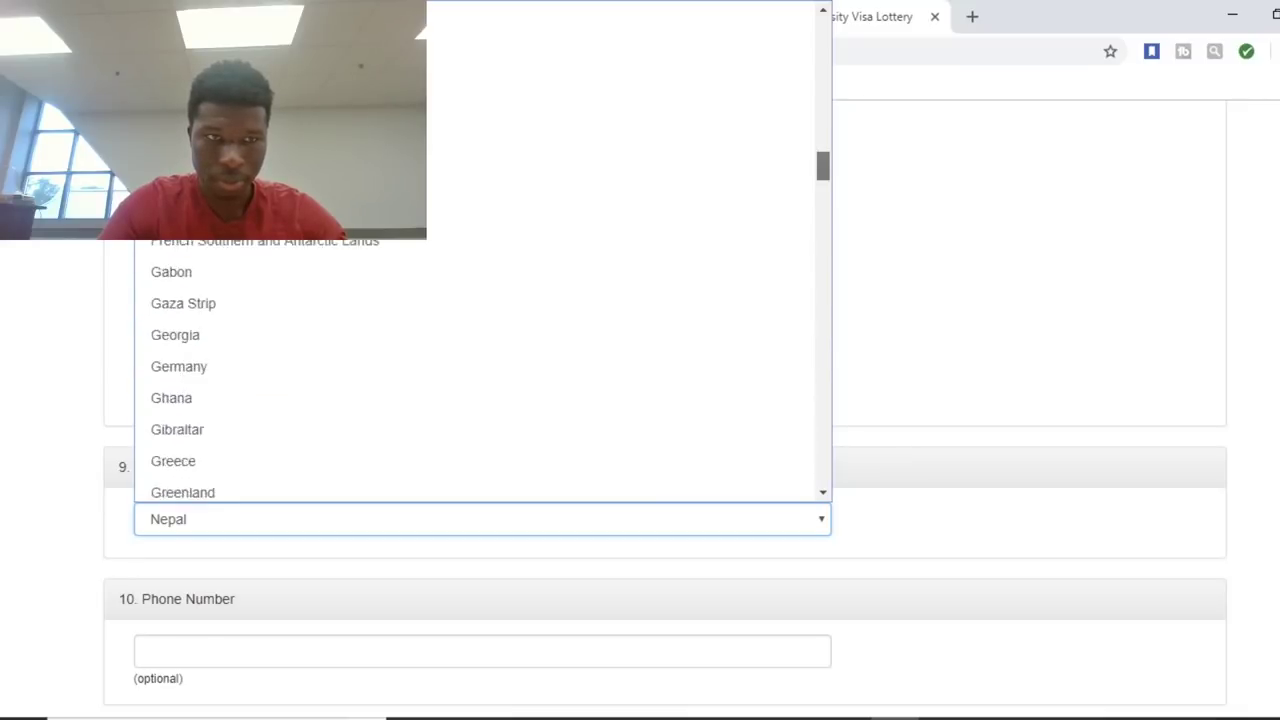
{"action": "scroll", "coordinate": [480, 370], "scroll_direction": "up", "scroll_amount": 6}
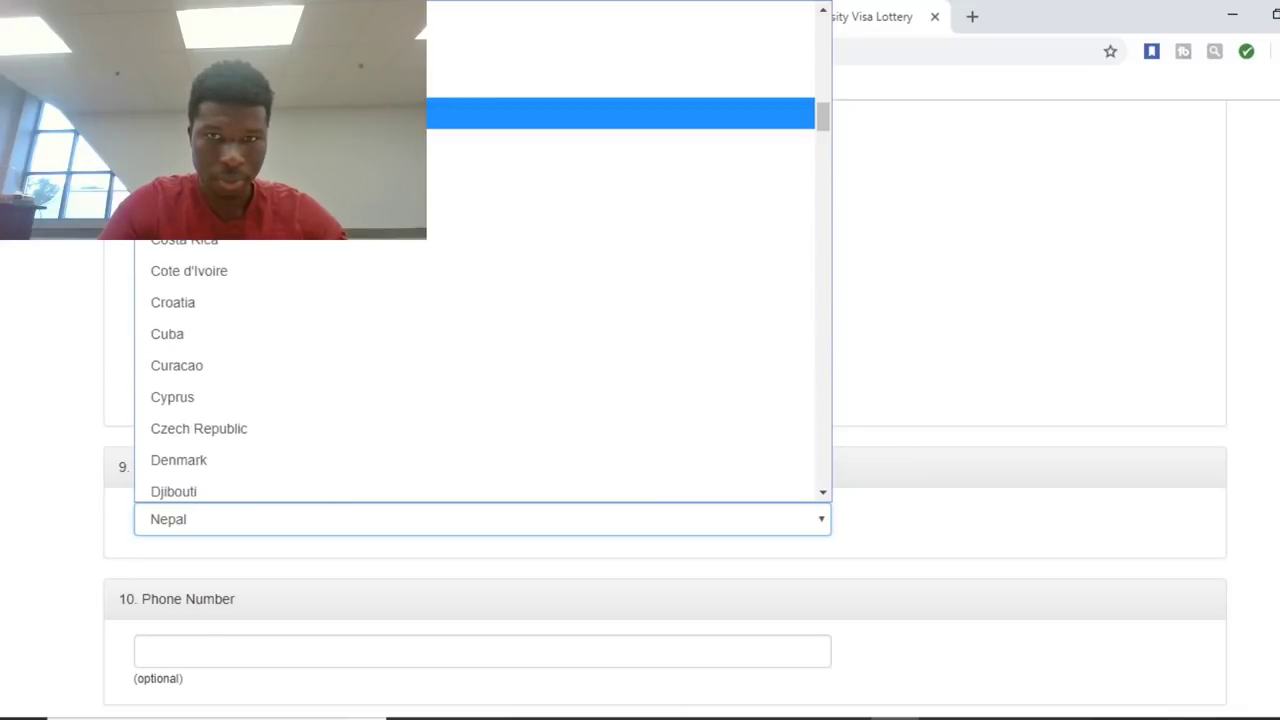
{"action": "scroll", "coordinate": [480, 370], "scroll_direction": "up", "scroll_amount": 2}
{"action": "scroll", "coordinate": [480, 370], "scroll_direction": "down", "scroll_amount": 1}
{"action": "scroll", "coordinate": [480, 370], "scroll_direction": "up", "scroll_amount": 1}
{"action": "scroll", "coordinate": [480, 370], "scroll_direction": "down", "scroll_amount": 3}
{"action": "scroll", "coordinate": [480, 370], "scroll_direction": "down", "scroll_amount": 5}
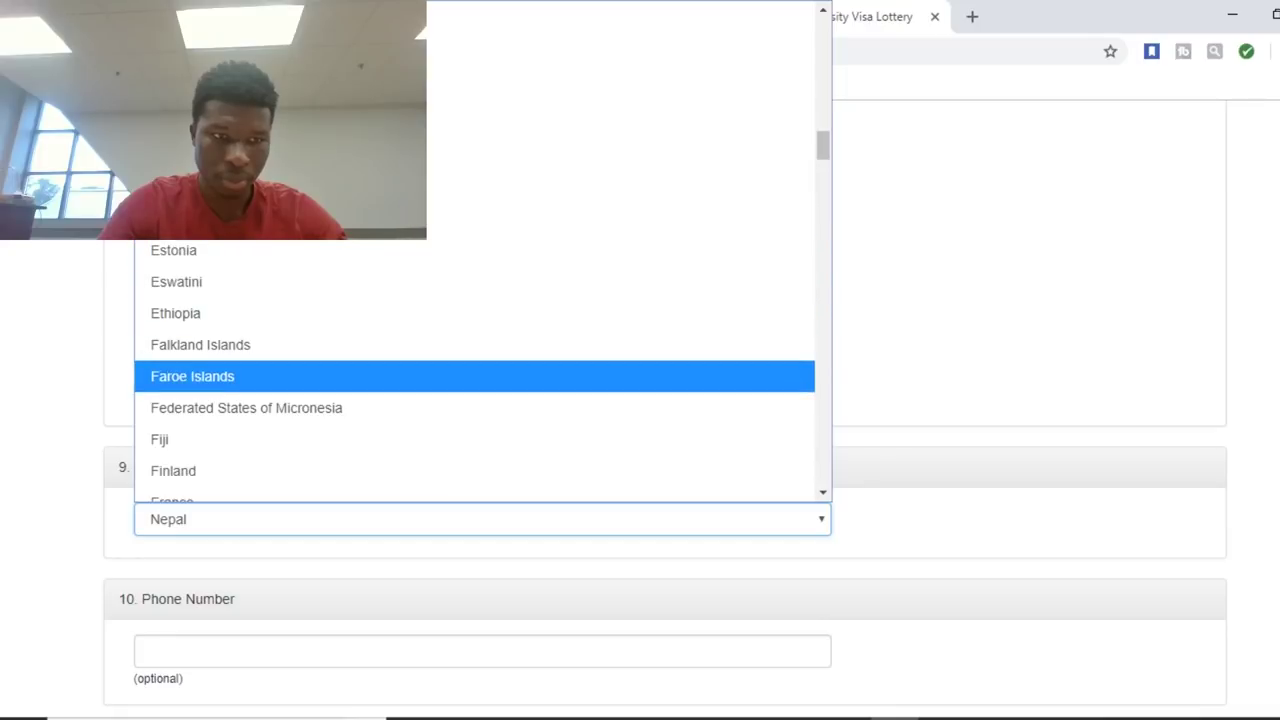
{"action": "key", "text": "Down"}
{"action": "key", "text": "Down"}
{"action": "key", "text": "Down"}
{"action": "key", "text": "Down"}
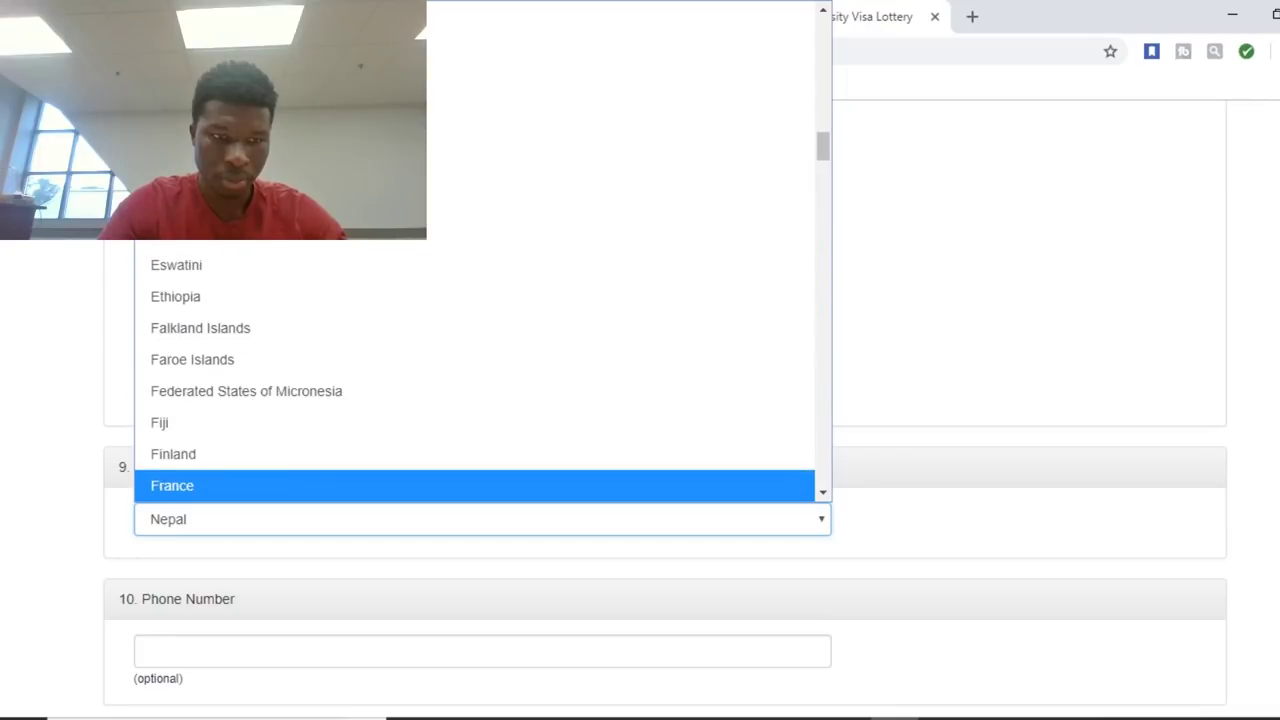
{"action": "key", "text": "Return"}
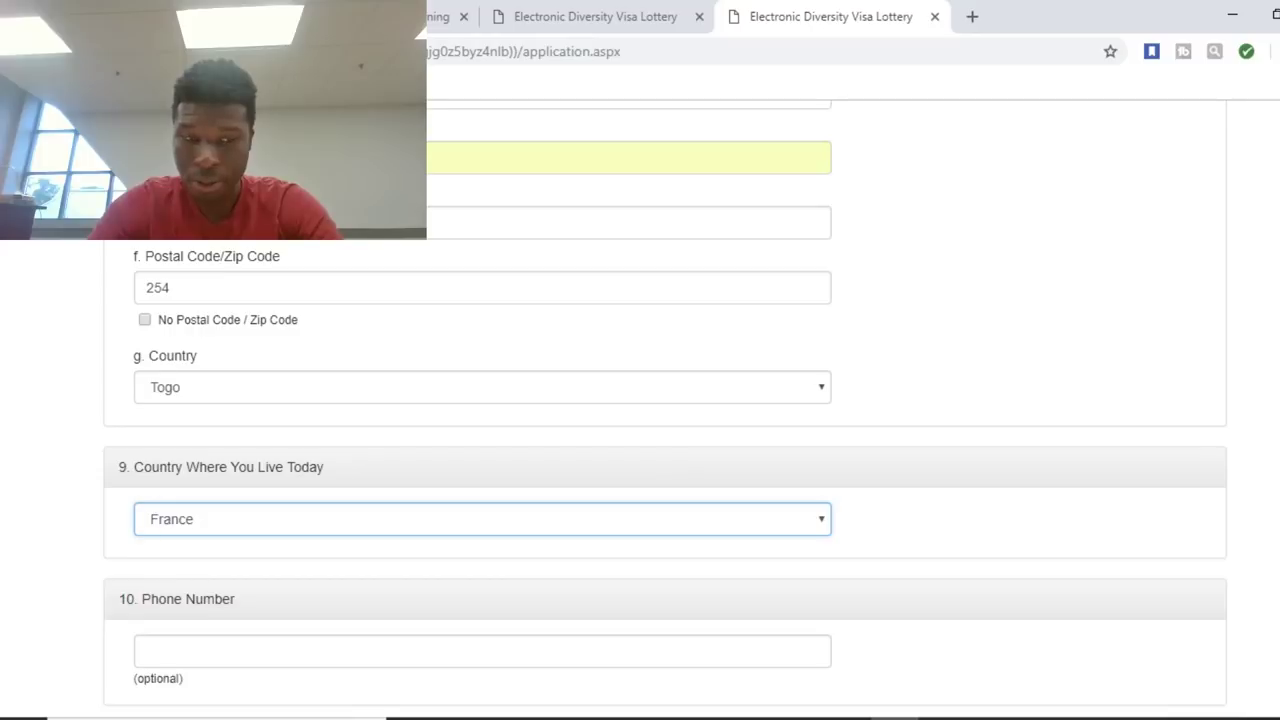
Enter the applicant's phone number in the optional Phone Number field.
{"action": "scroll", "coordinate": [665, 408], "scroll_direction": "down", "scroll_amount": 3}
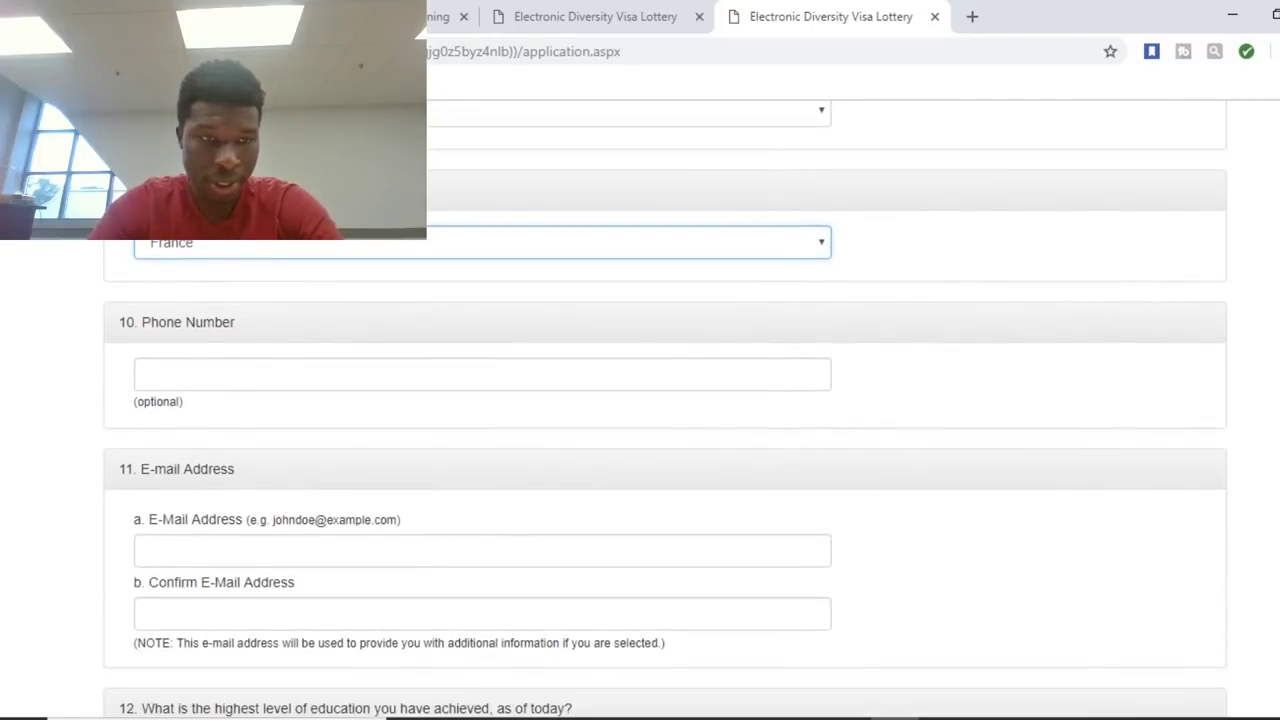
{"action": "left_click", "coordinate": [147, 374]}
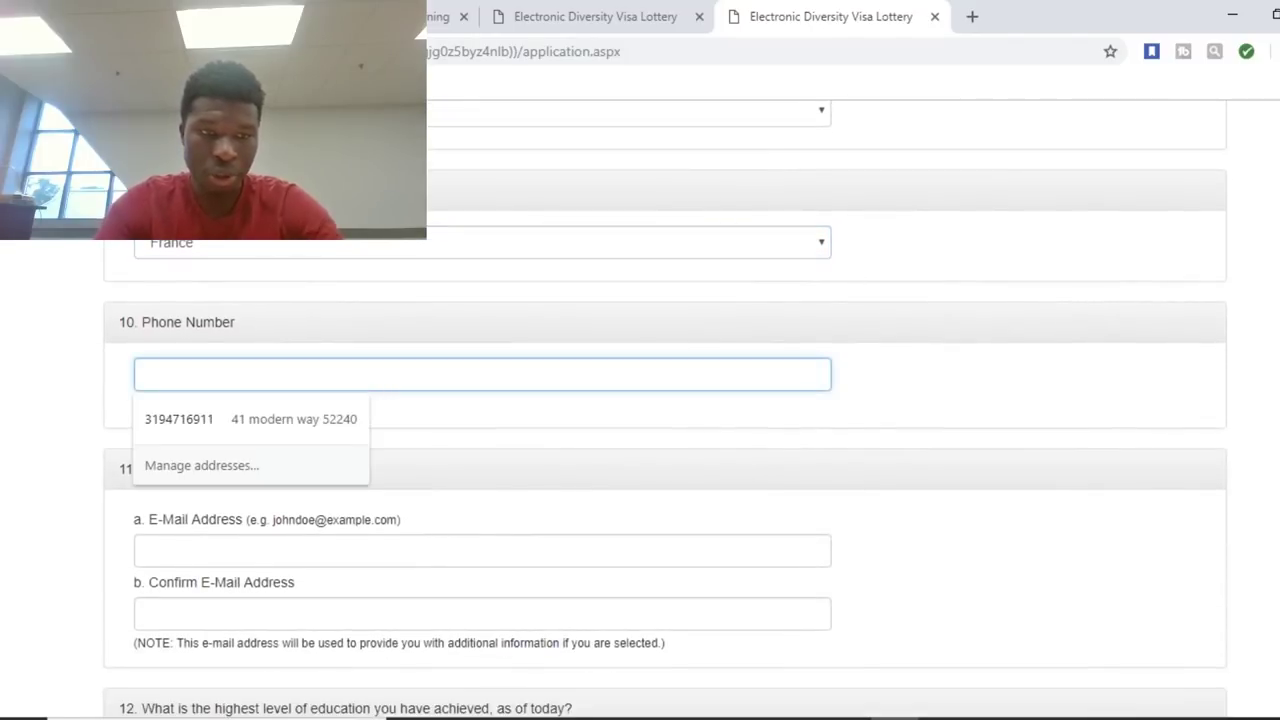
{"action": "type", "text": "53446478"}
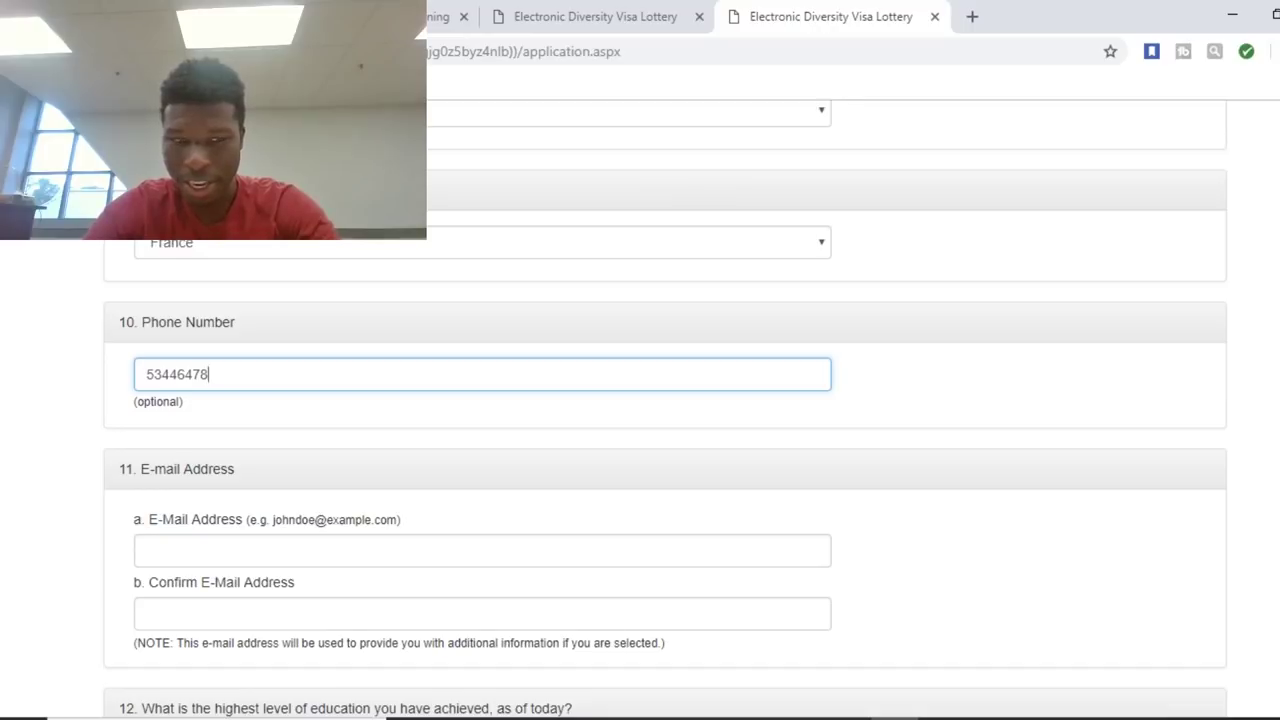
{"action": "scroll", "coordinate": [665, 410], "scroll_direction": "down", "scroll_amount": 2}
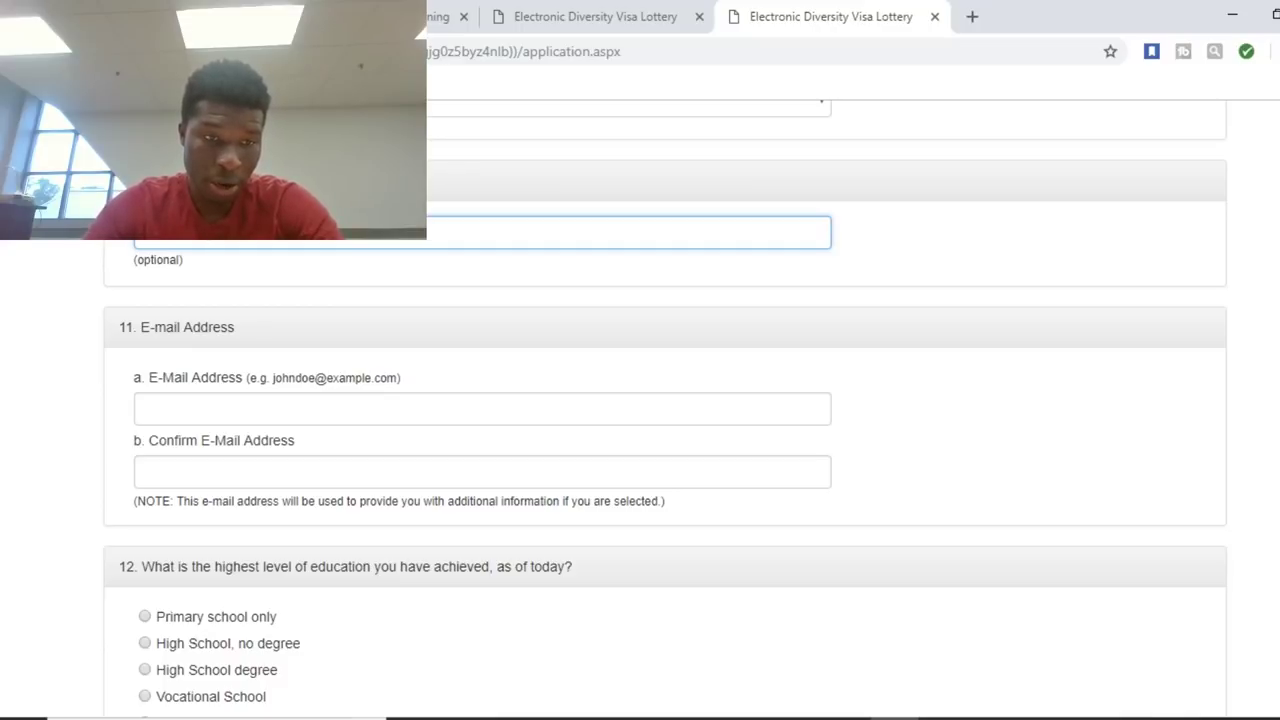
Fill E-Mail Address and Confirm E-Mail Address with the saved autofill e-mail address.
{"action": "left_click", "coordinate": [140, 408]}
{"action": "key", "text": "Down"}
{"action": "key", "text": "Return"}
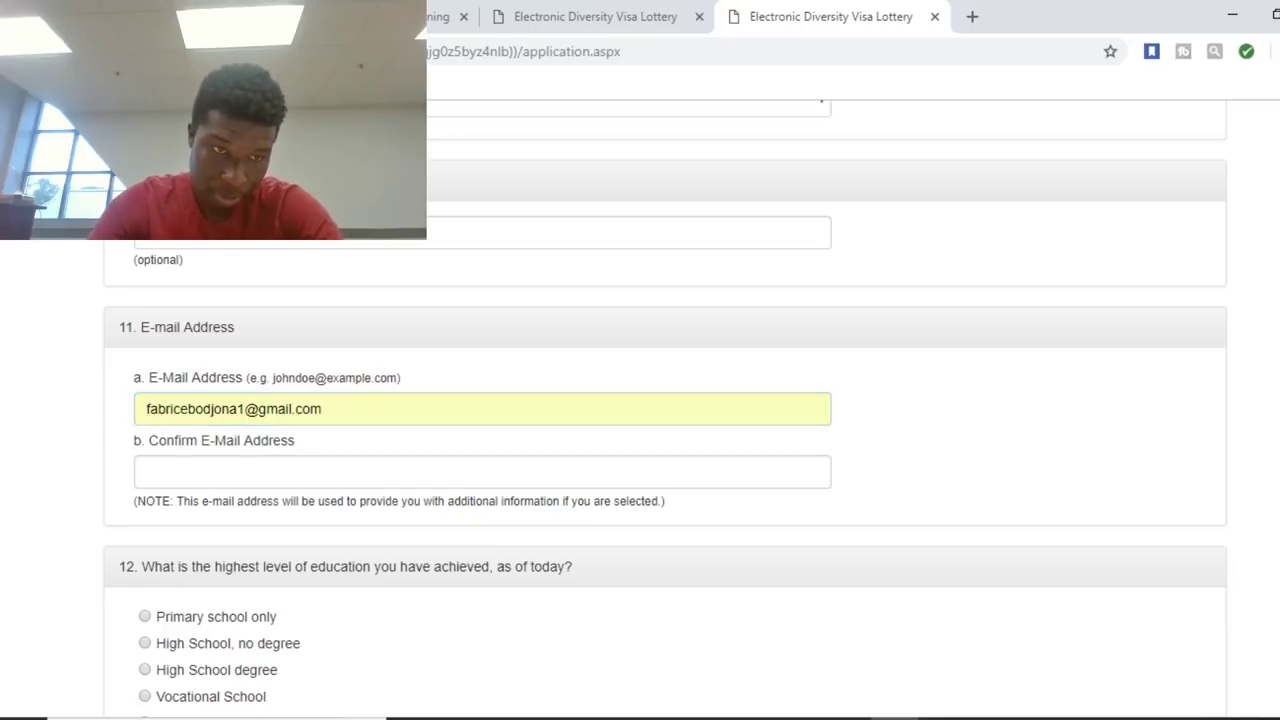
{"action": "left_click", "coordinate": [140, 471]}
{"action": "key", "text": "Down"}
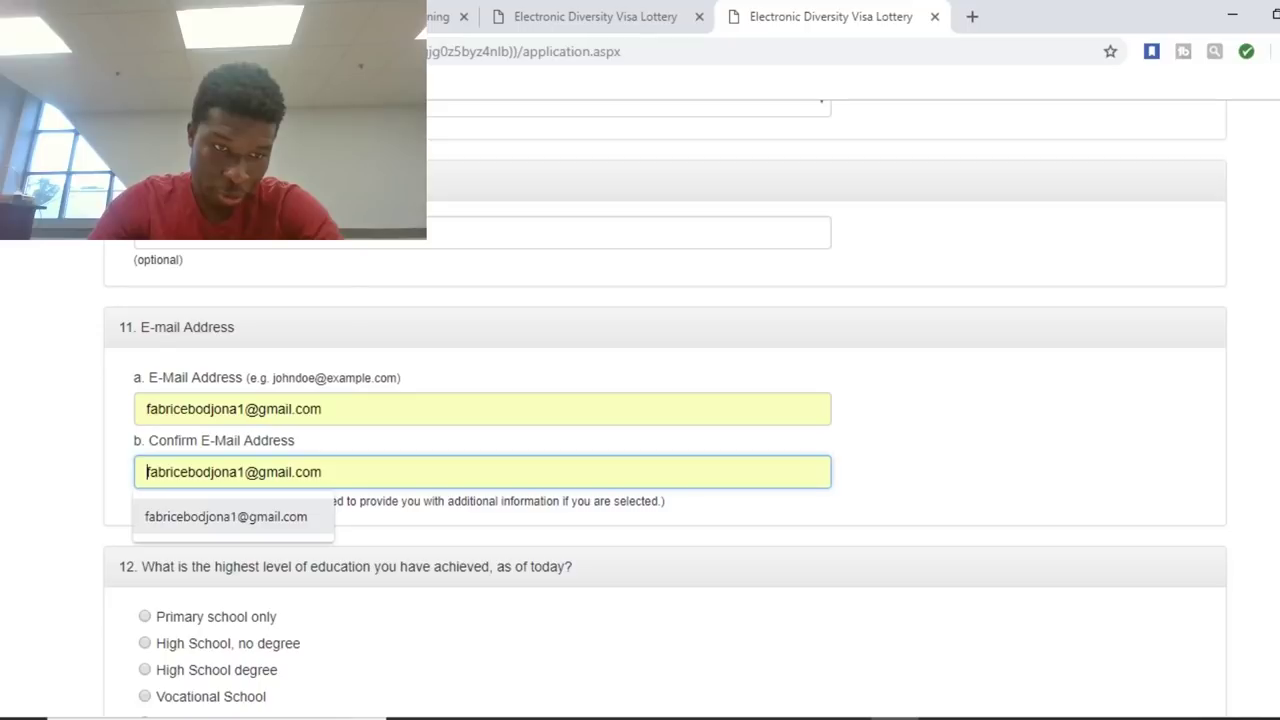
{"action": "key", "text": "Return"}
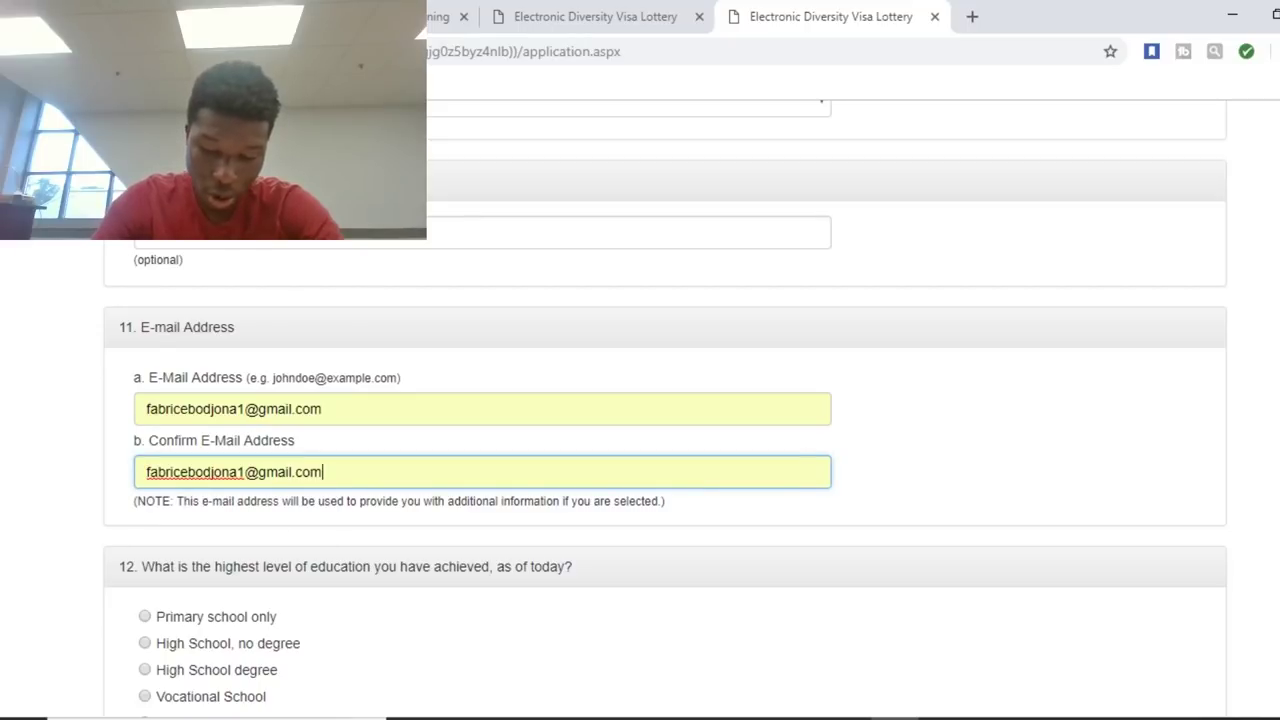
{"action": "key", "text": "Down"}
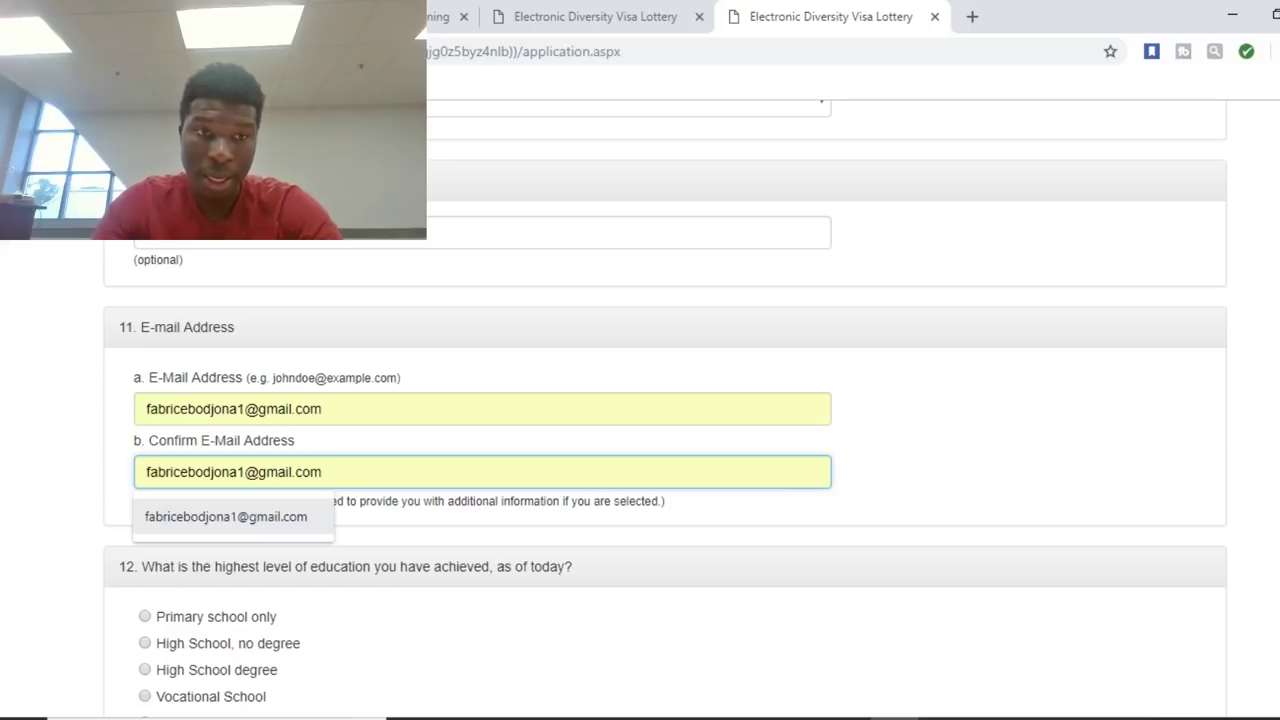
{"action": "key", "text": "Return"}
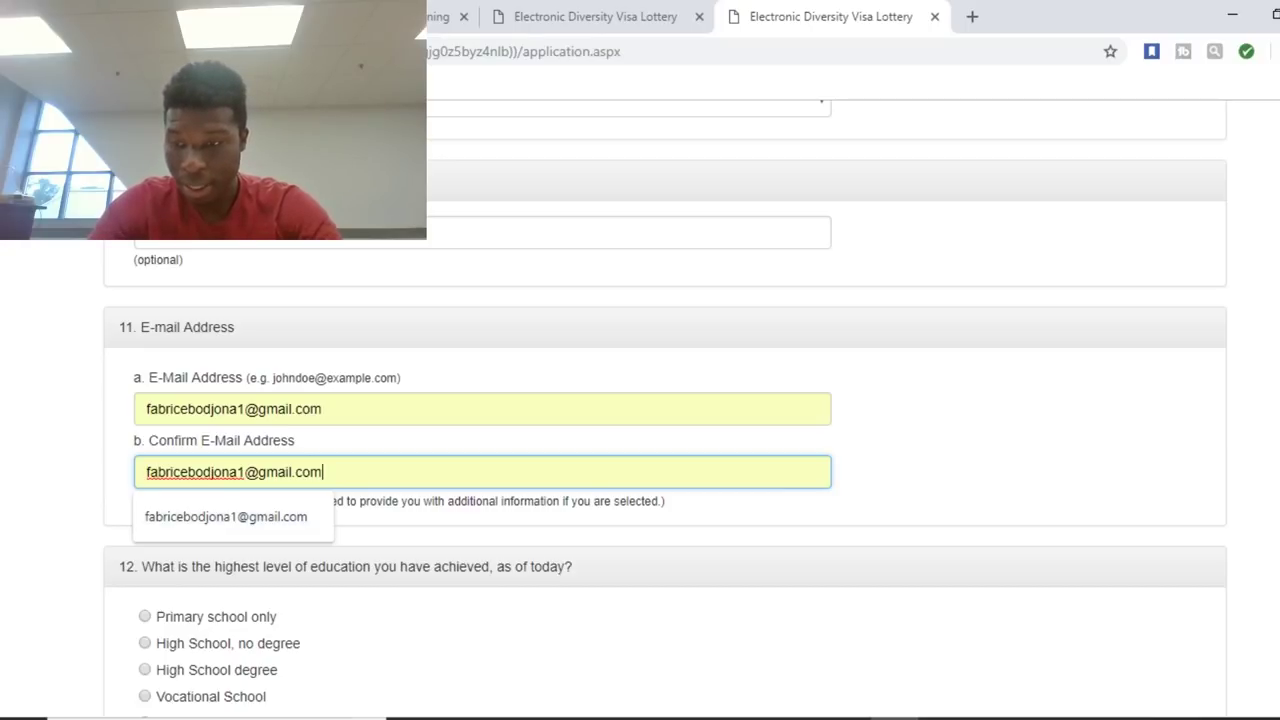
{"action": "scroll", "coordinate": [665, 406], "scroll_direction": "down", "scroll_amount": 4}
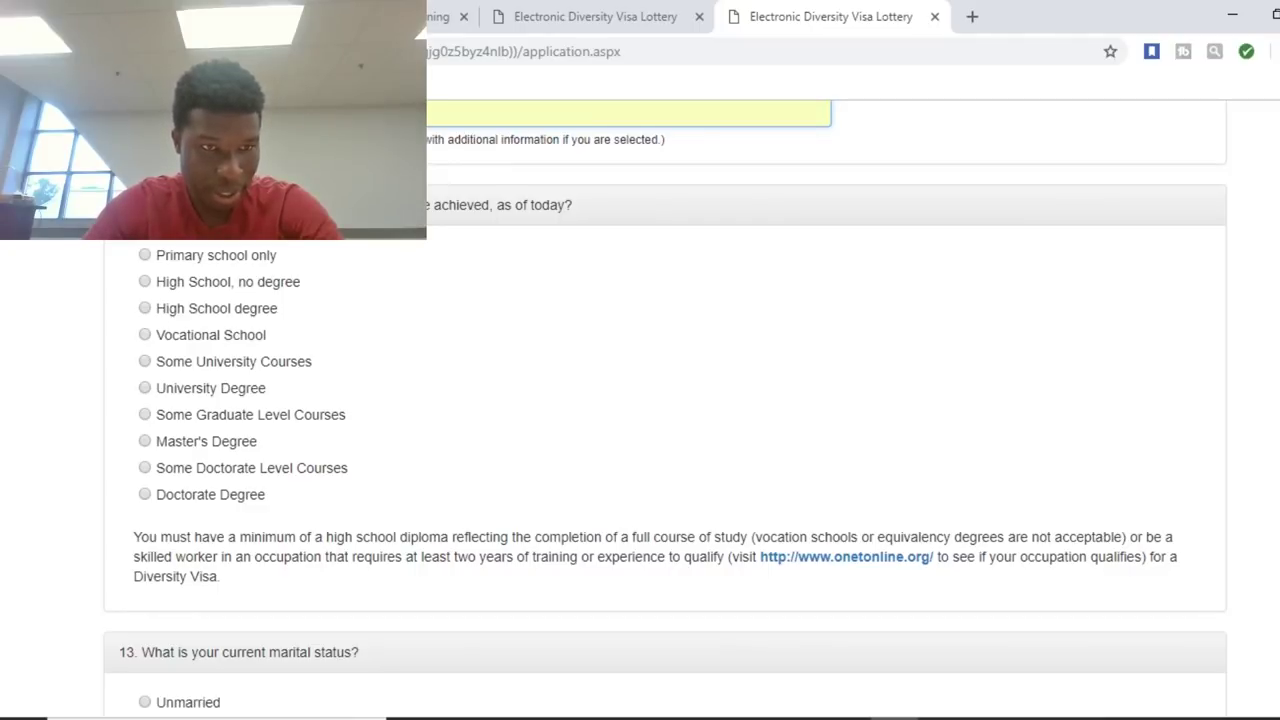
Select Some University Courses as the highest education level under question 12.
{"action": "left_click", "coordinate": [145, 361]}
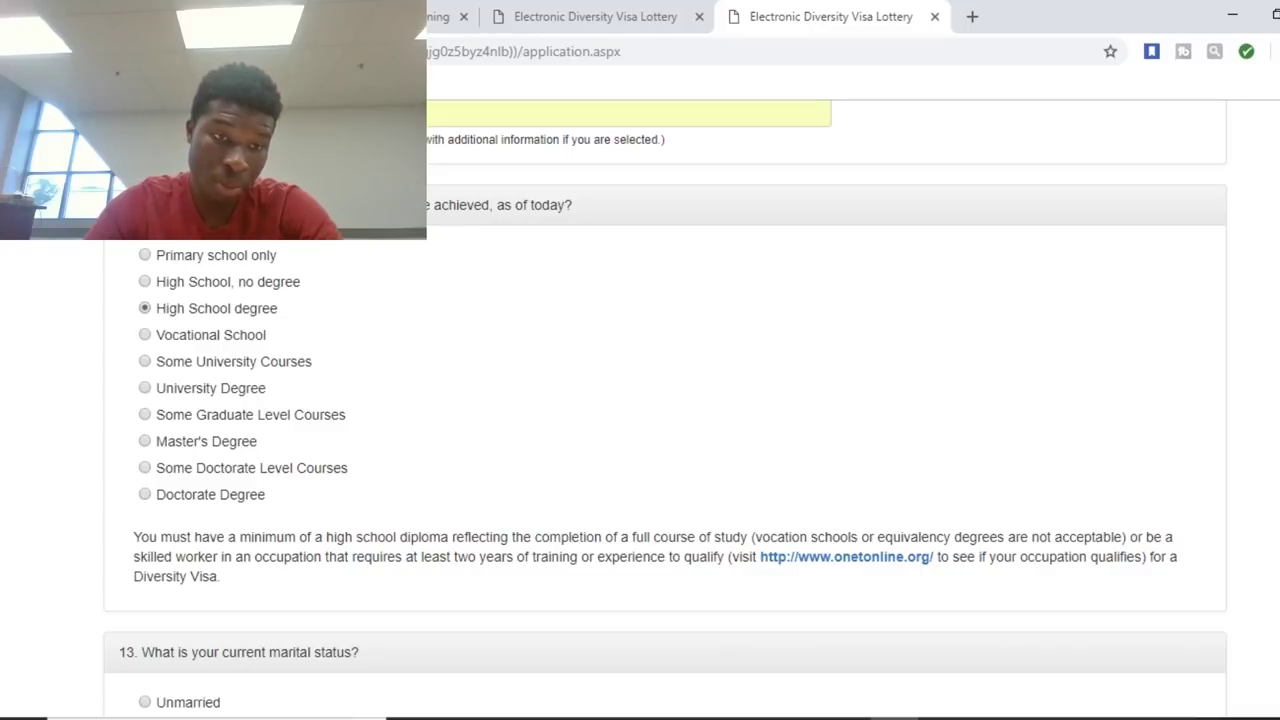
{"action": "left_click", "coordinate": [145, 361]}
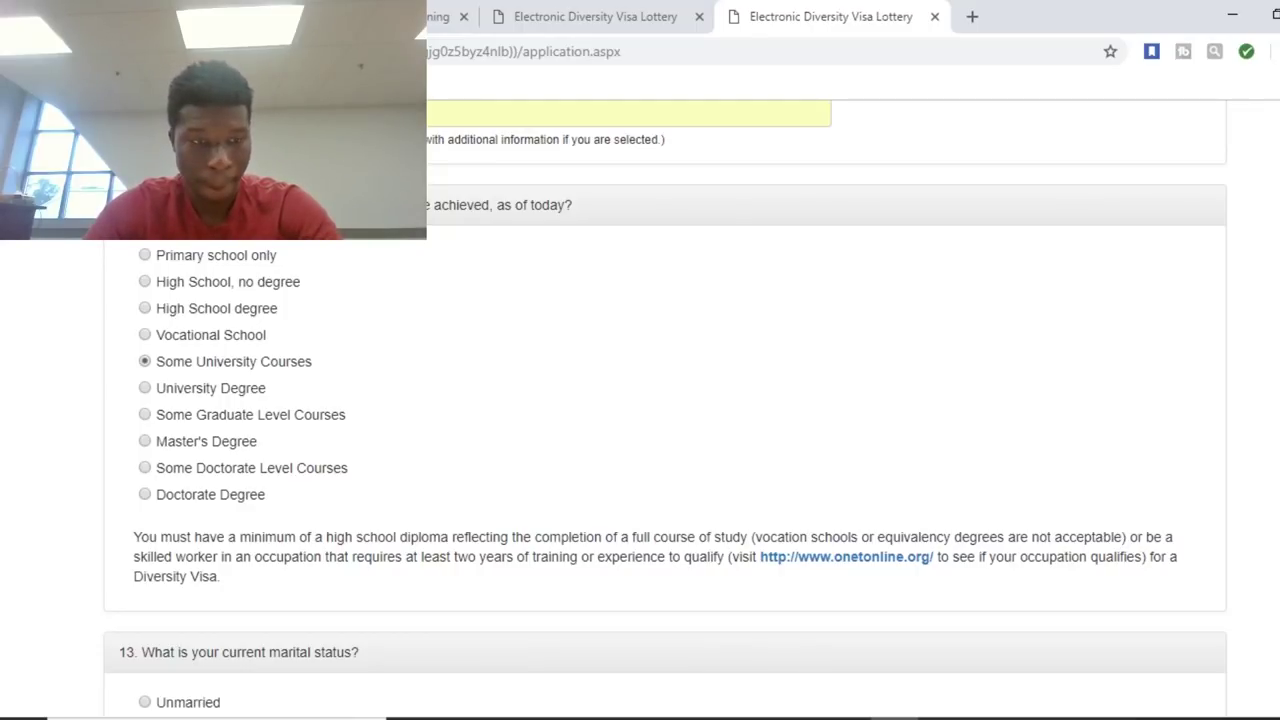
{"action": "scroll", "coordinate": [665, 410], "scroll_direction": "down", "scroll_amount": 1}
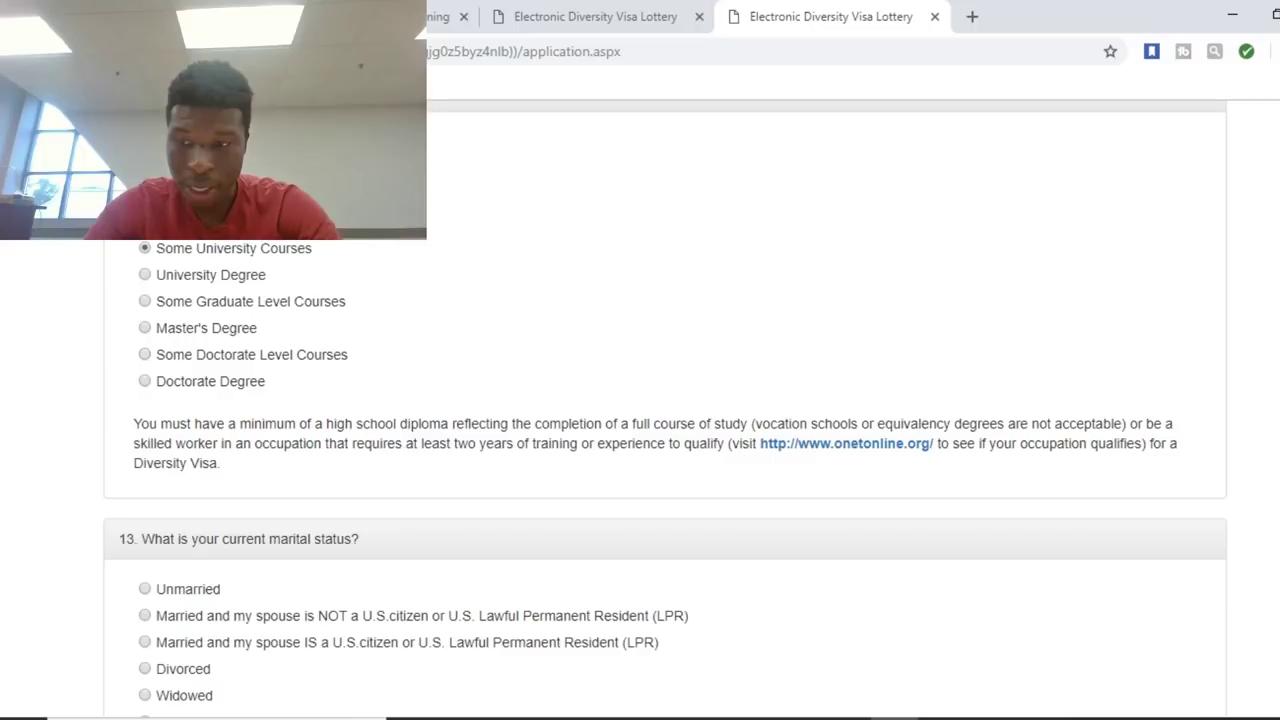
Mark Unmarried as the current marital status under question 13.
{"action": "scroll", "coordinate": [665, 419], "scroll_direction": "down", "scroll_amount": 3}
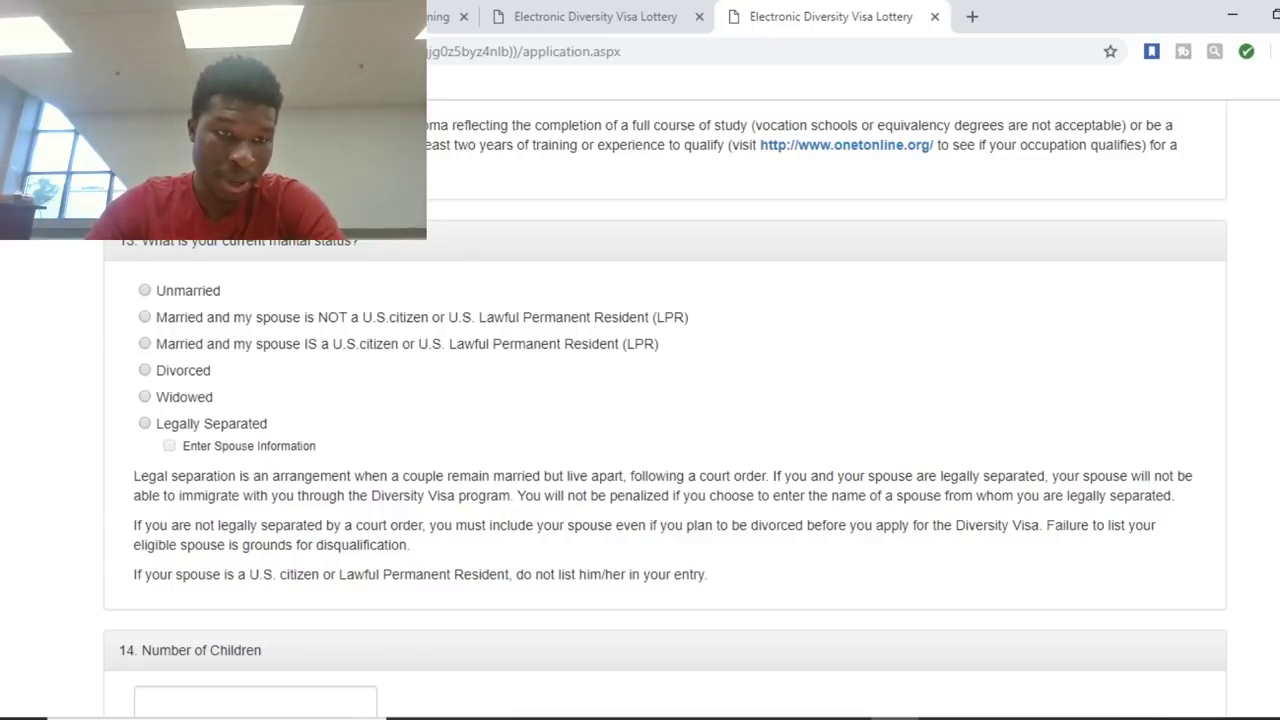
{"action": "left_click", "coordinate": [145, 290]}
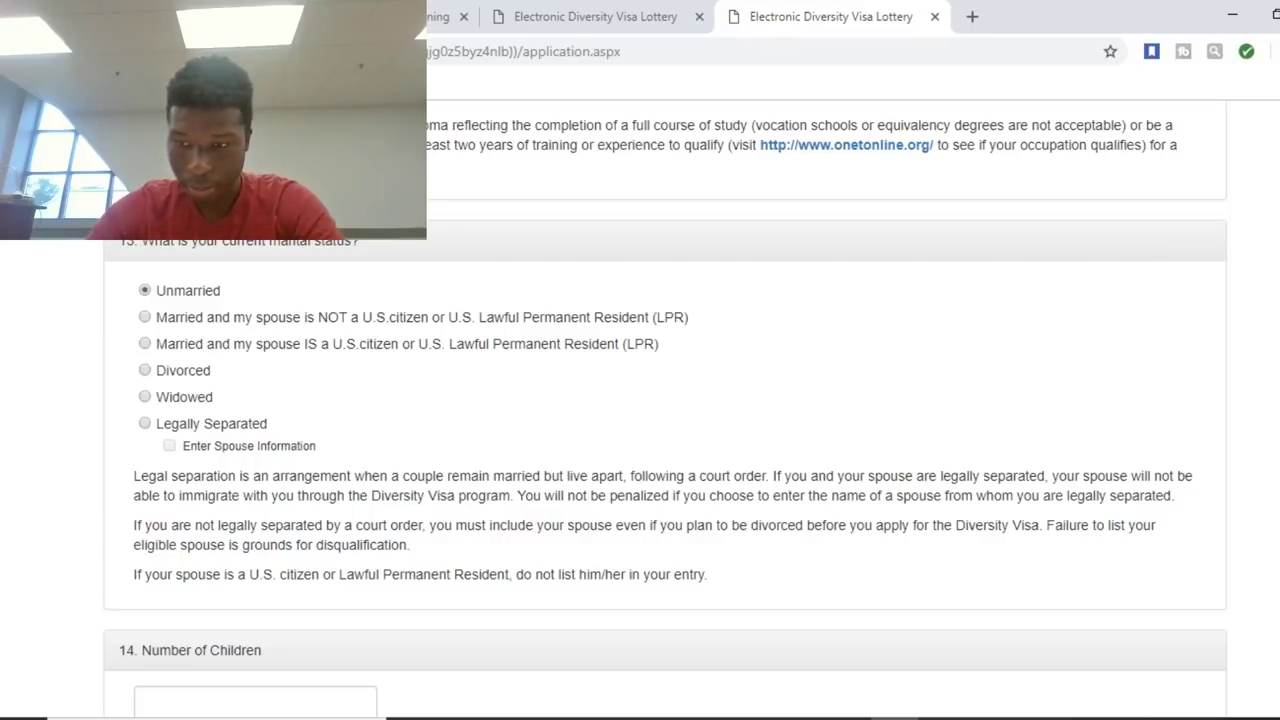
{"action": "scroll", "coordinate": [665, 409], "scroll_direction": "down", "scroll_amount": 4}
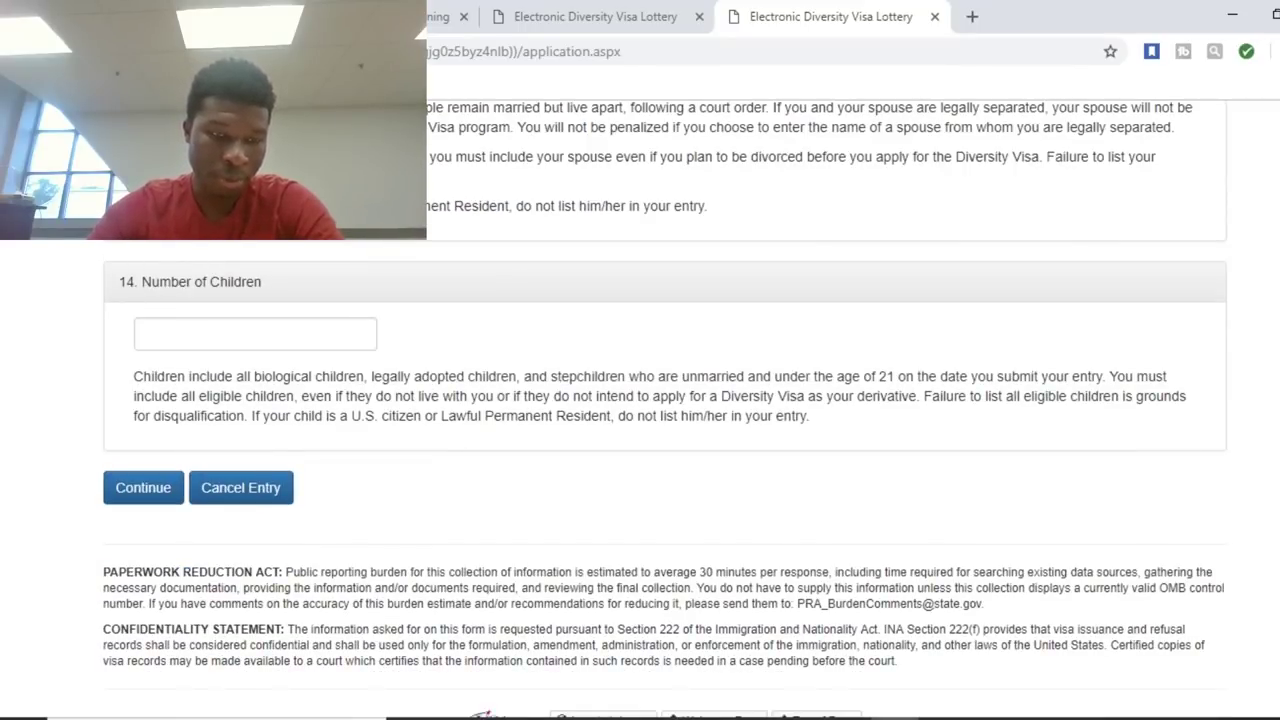
Set Number of Children to 0 and submit the entrant information page.
{"action": "left_click", "coordinate": [148, 334]}
{"action": "key", "text": "Down"}
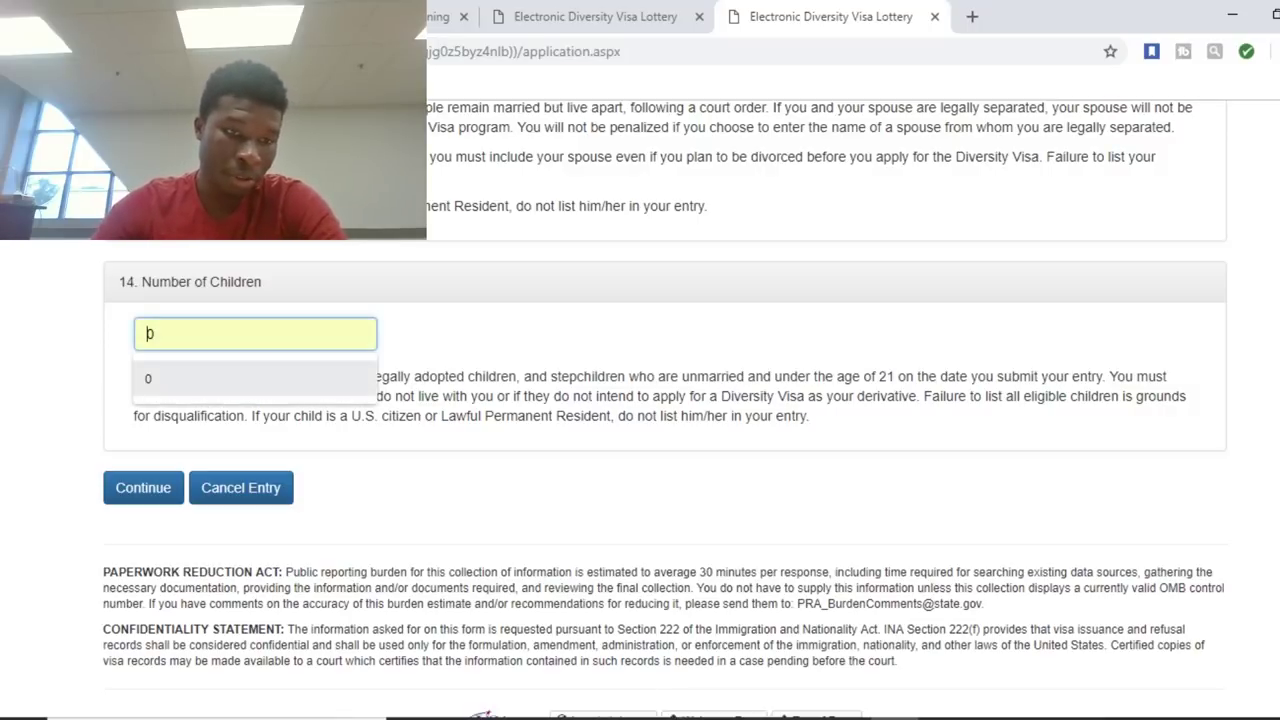
{"action": "key", "text": "Return"}
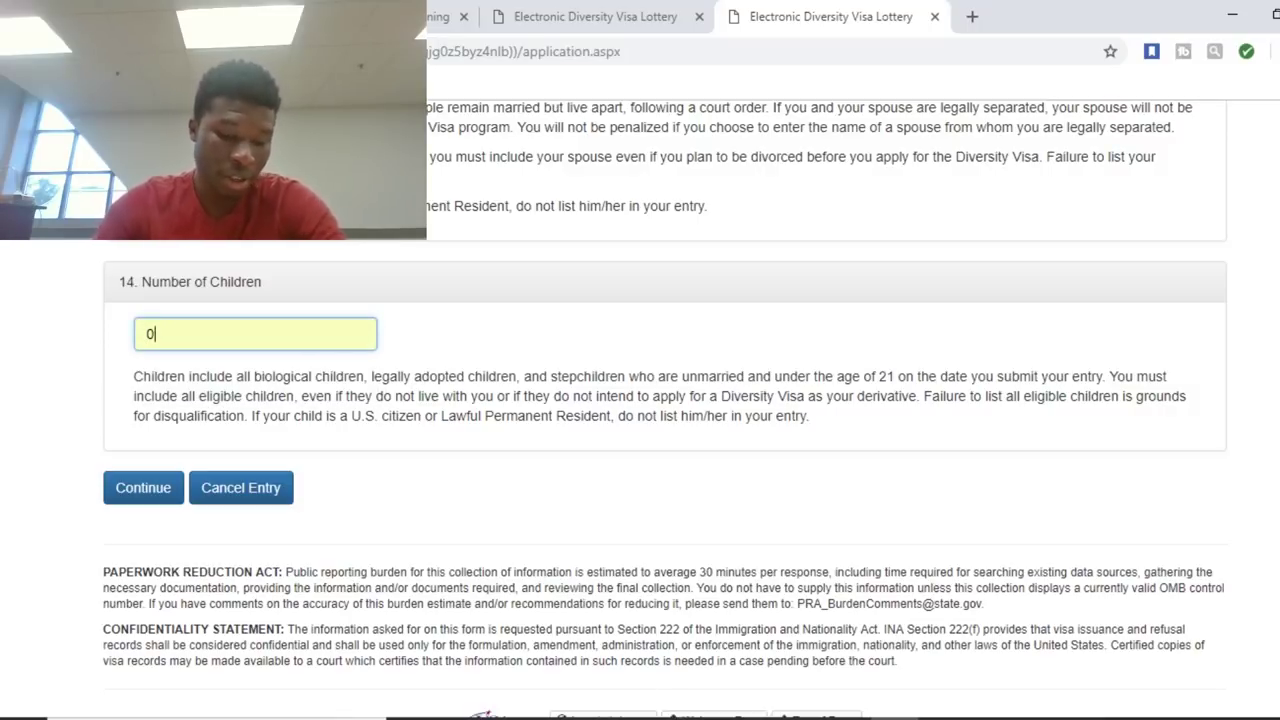
{"action": "type", "text": "2"}
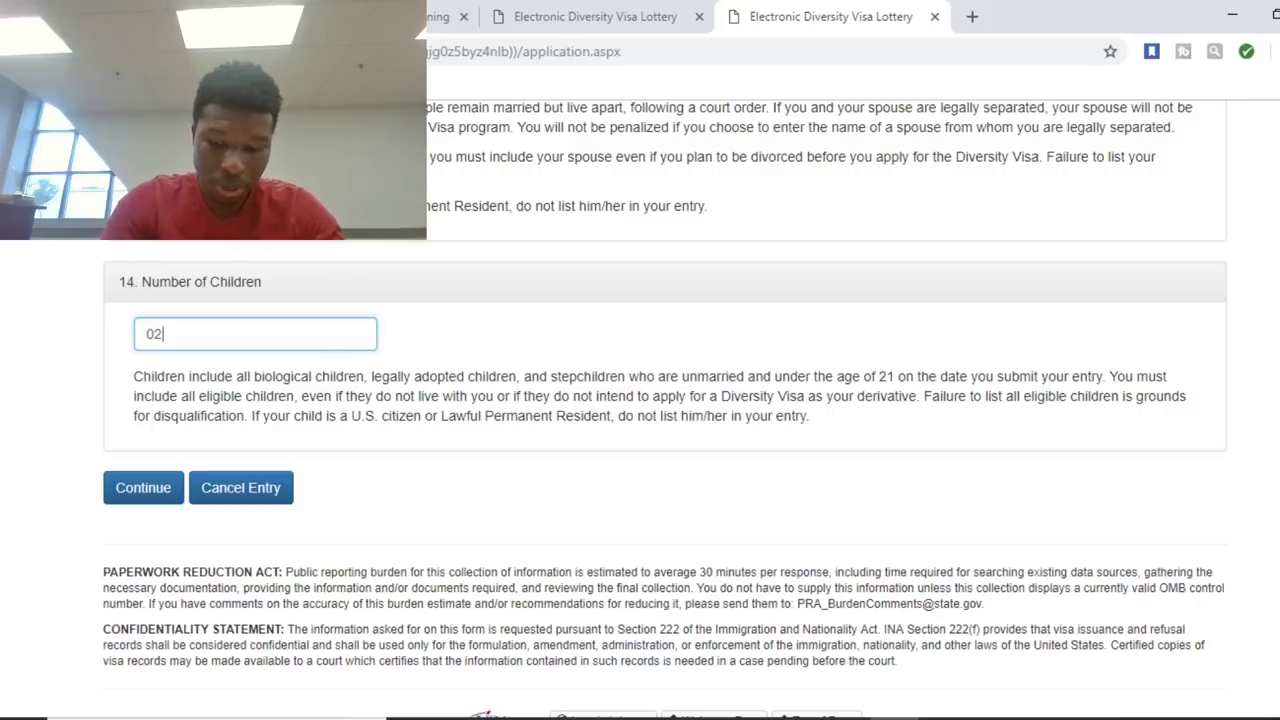
{"action": "key", "text": "BackSpace"}
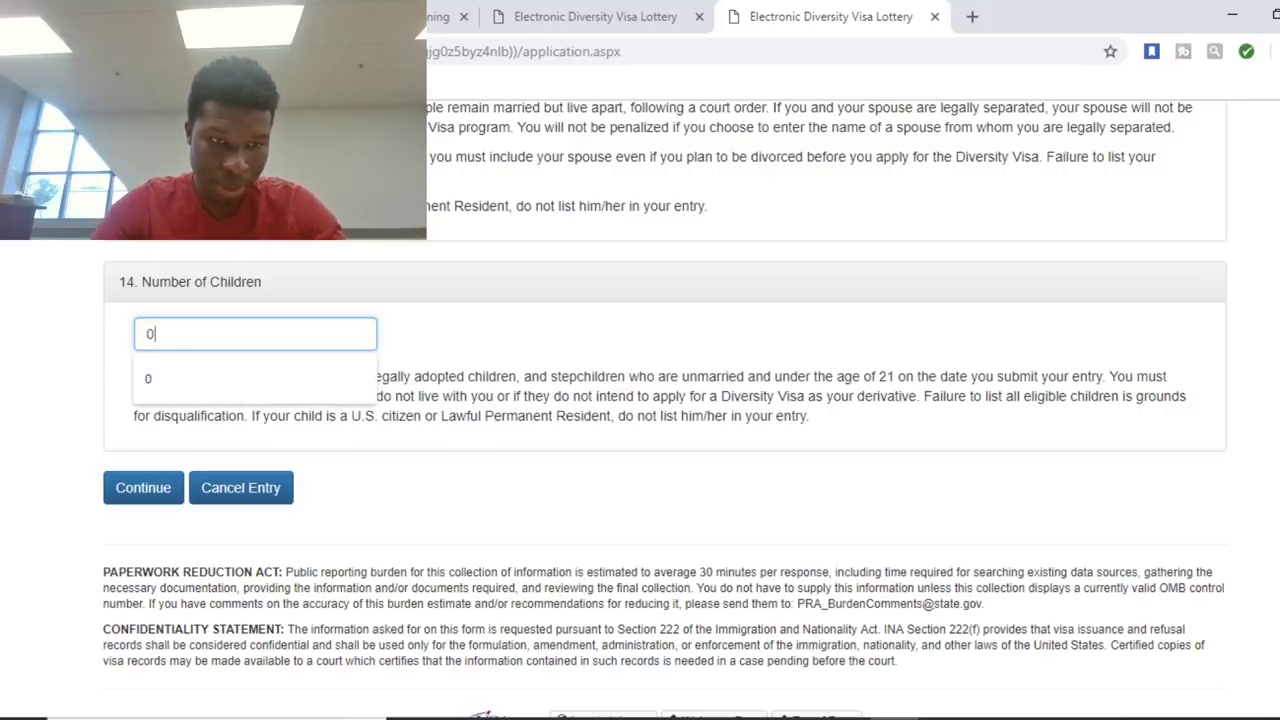
{"action": "key", "text": "Tab"}
{"action": "key", "text": "Tab"}
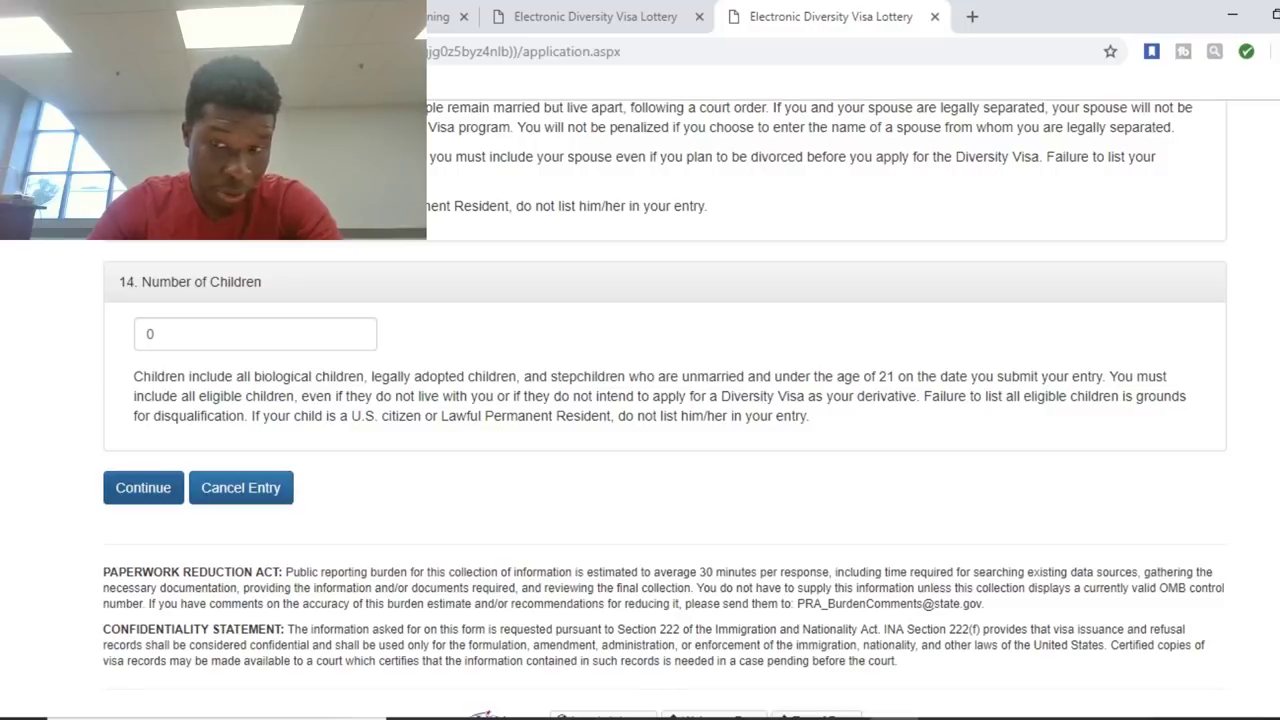
{"action": "key", "text": "Return"}
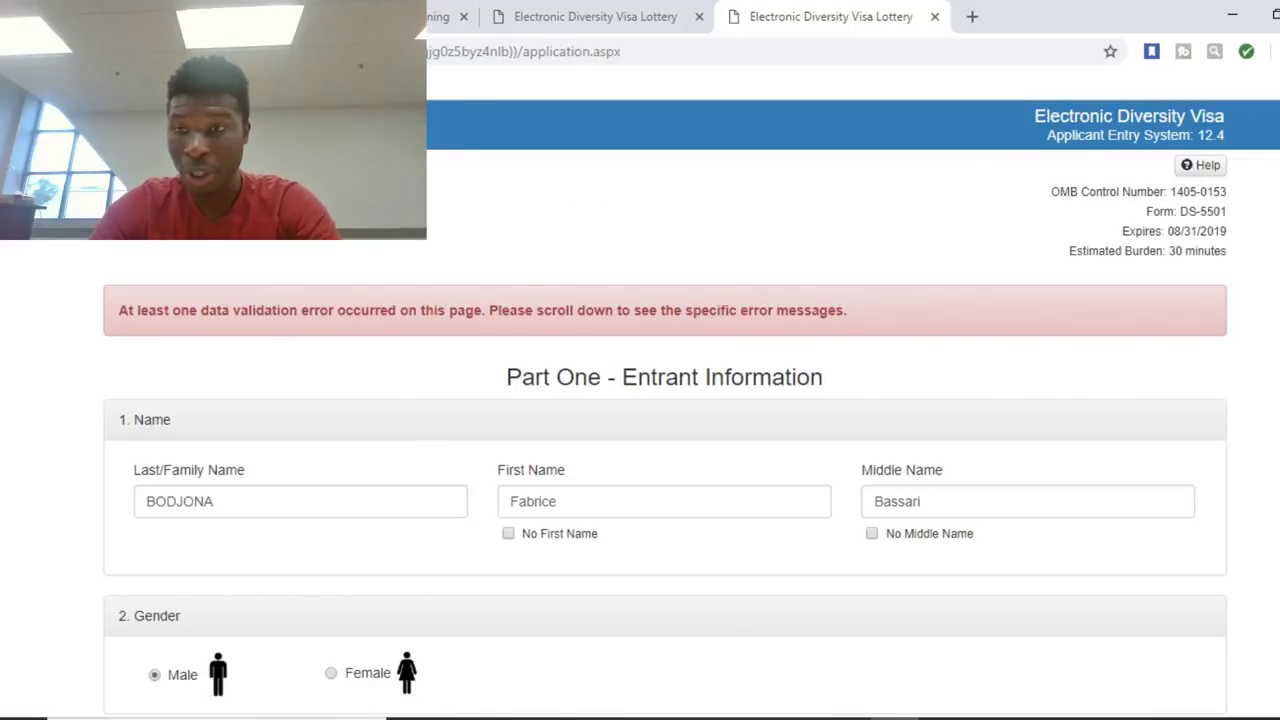
{"action": "scroll", "coordinate": [665, 410], "scroll_direction": "down", "scroll_amount": 20}
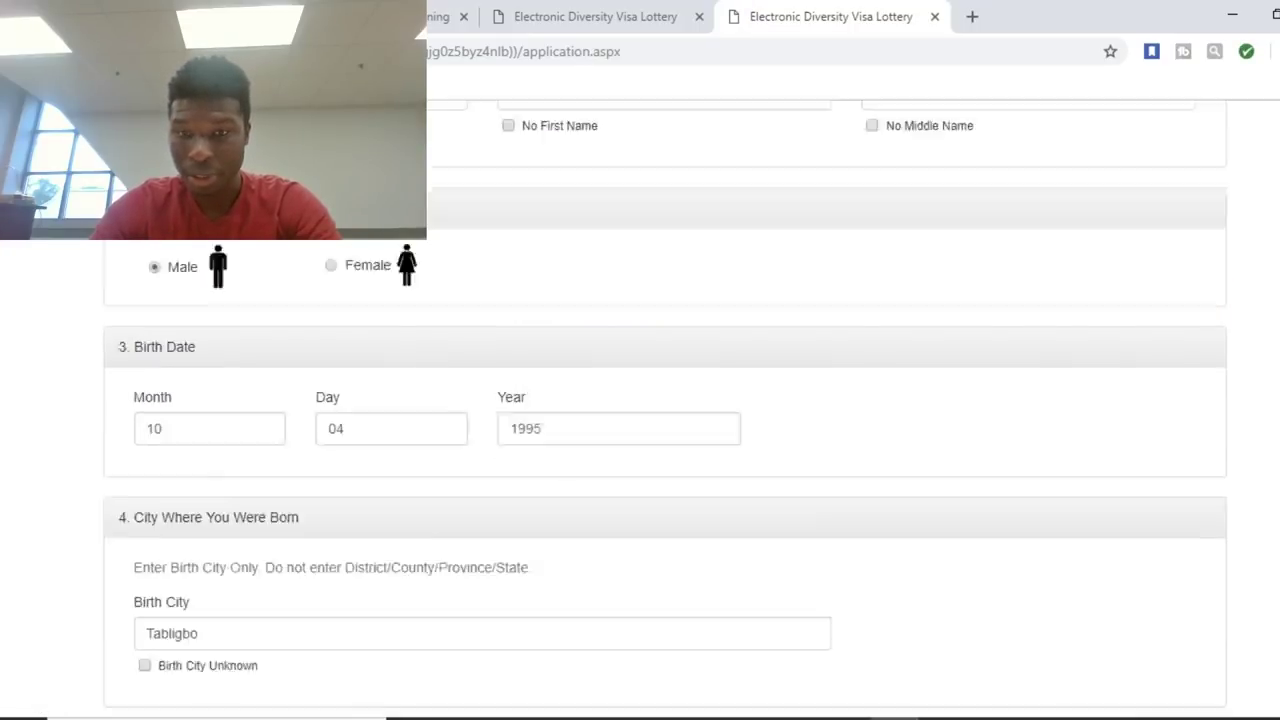
{"action": "scroll", "coordinate": [665, 410], "scroll_direction": "up", "scroll_amount": 2}
{"action": "scroll", "coordinate": [665, 410], "scroll_direction": "up", "scroll_amount": 6}
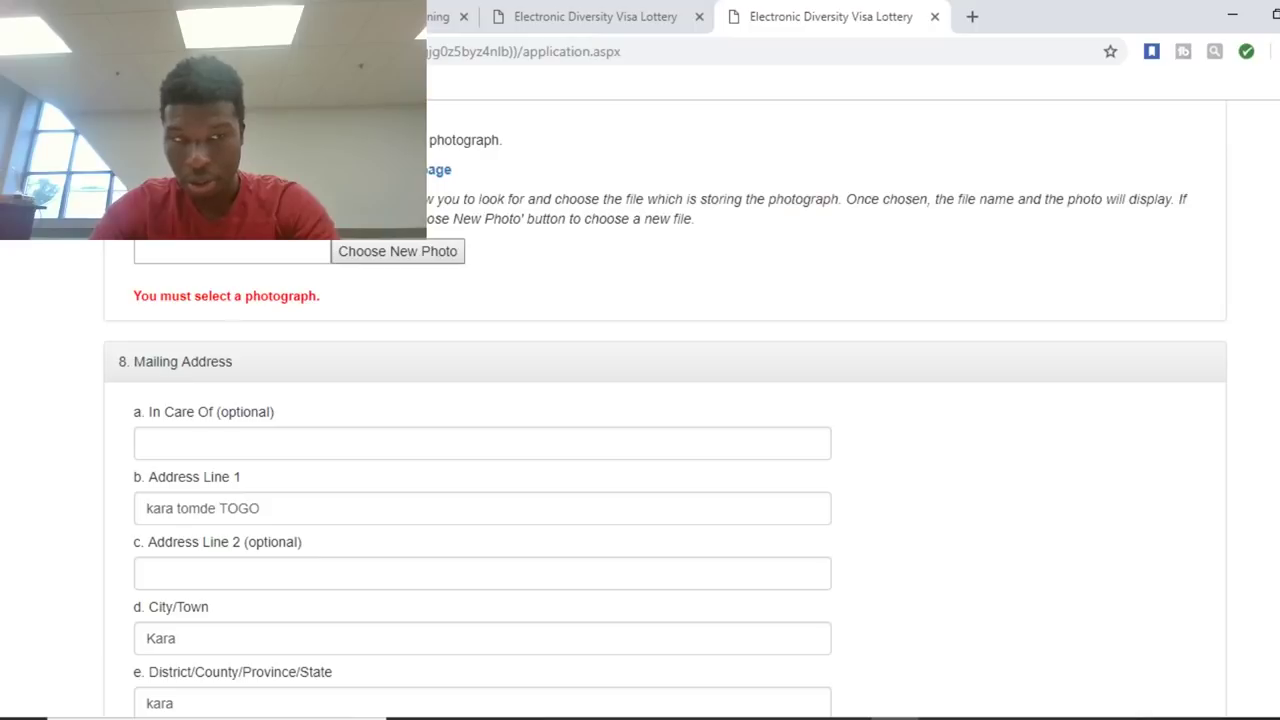
{"action": "left_click", "coordinate": [397, 251]}
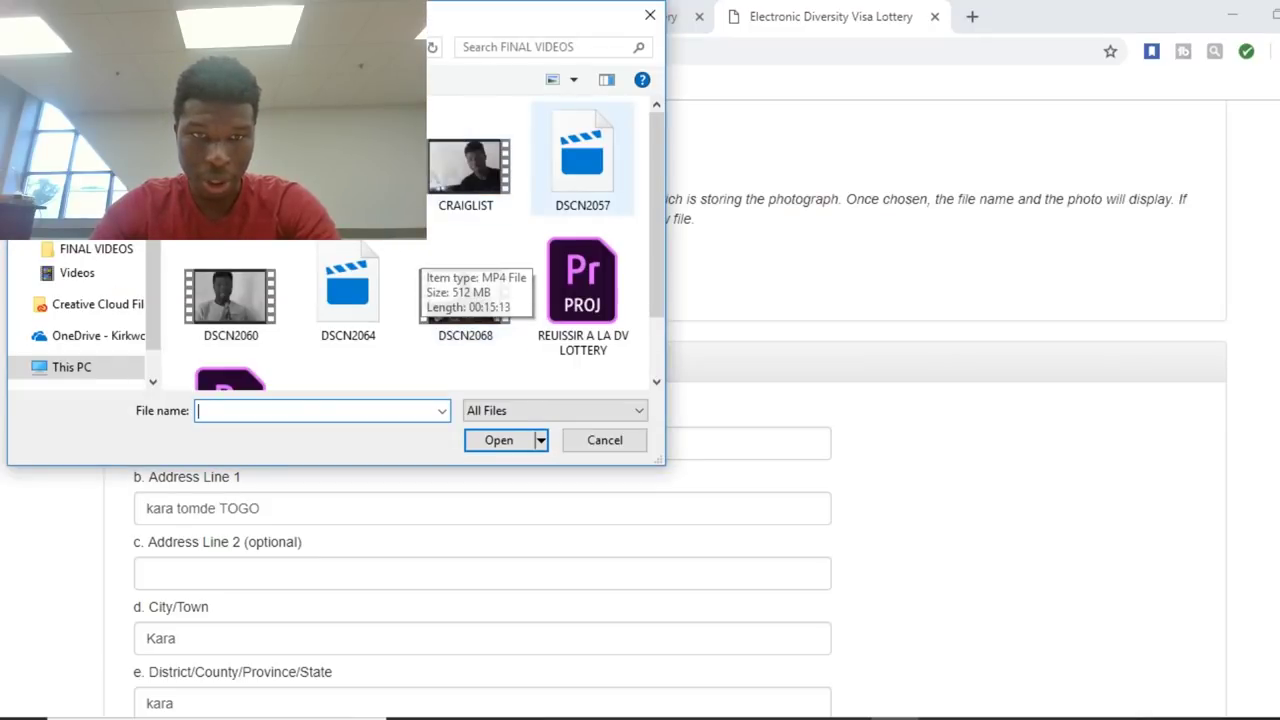
{"action": "scroll", "coordinate": [400, 250], "scroll_direction": "down", "scroll_amount": 1}
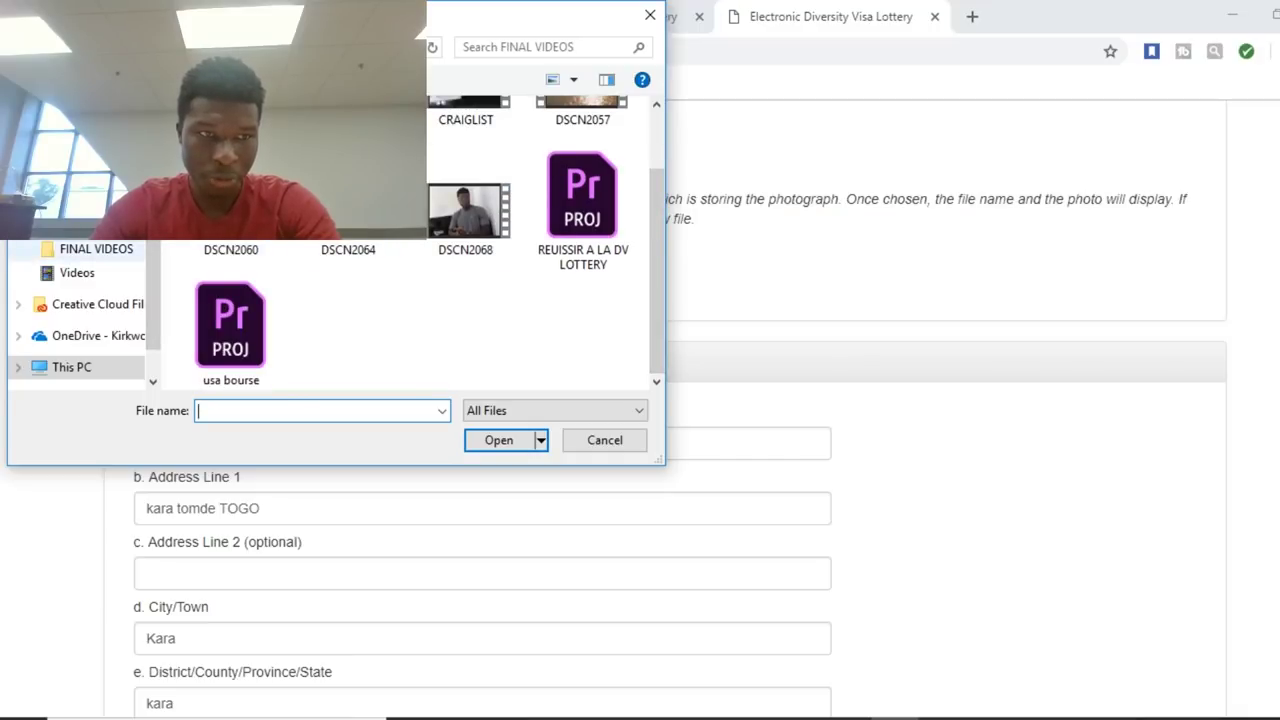
{"action": "left_click", "coordinate": [80, 224]}
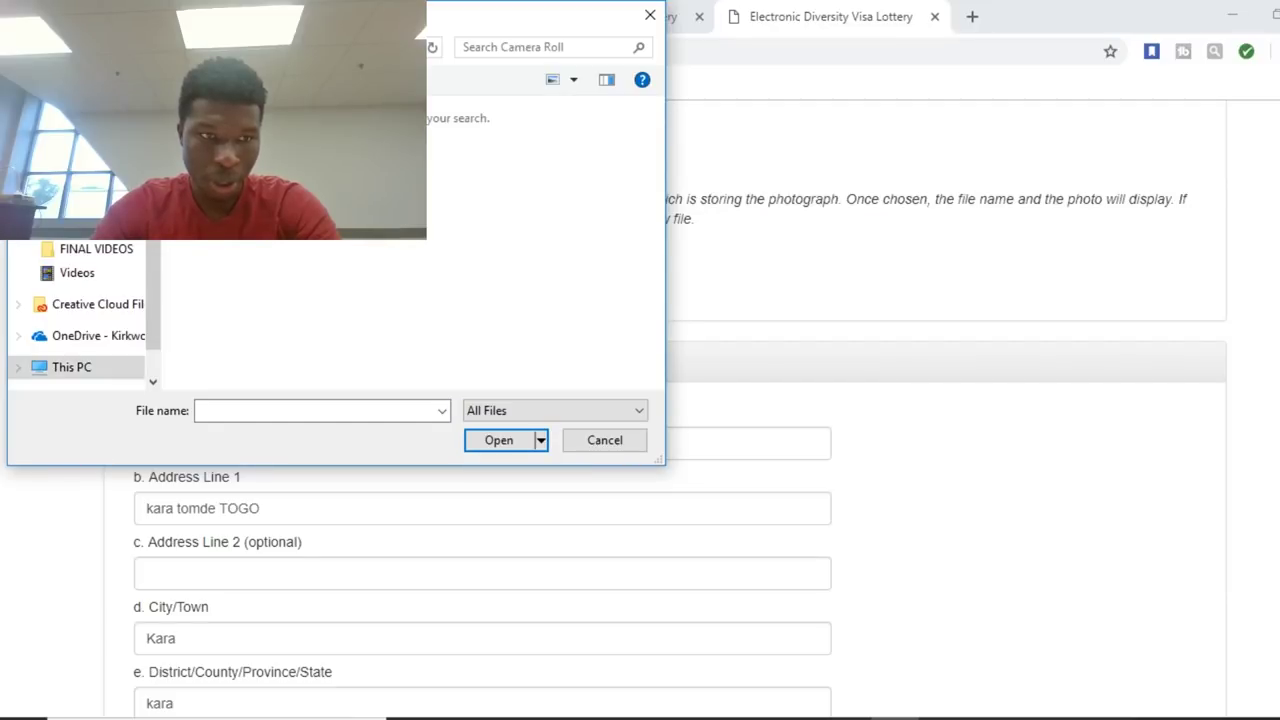
{"action": "left_click", "coordinate": [650, 15]}
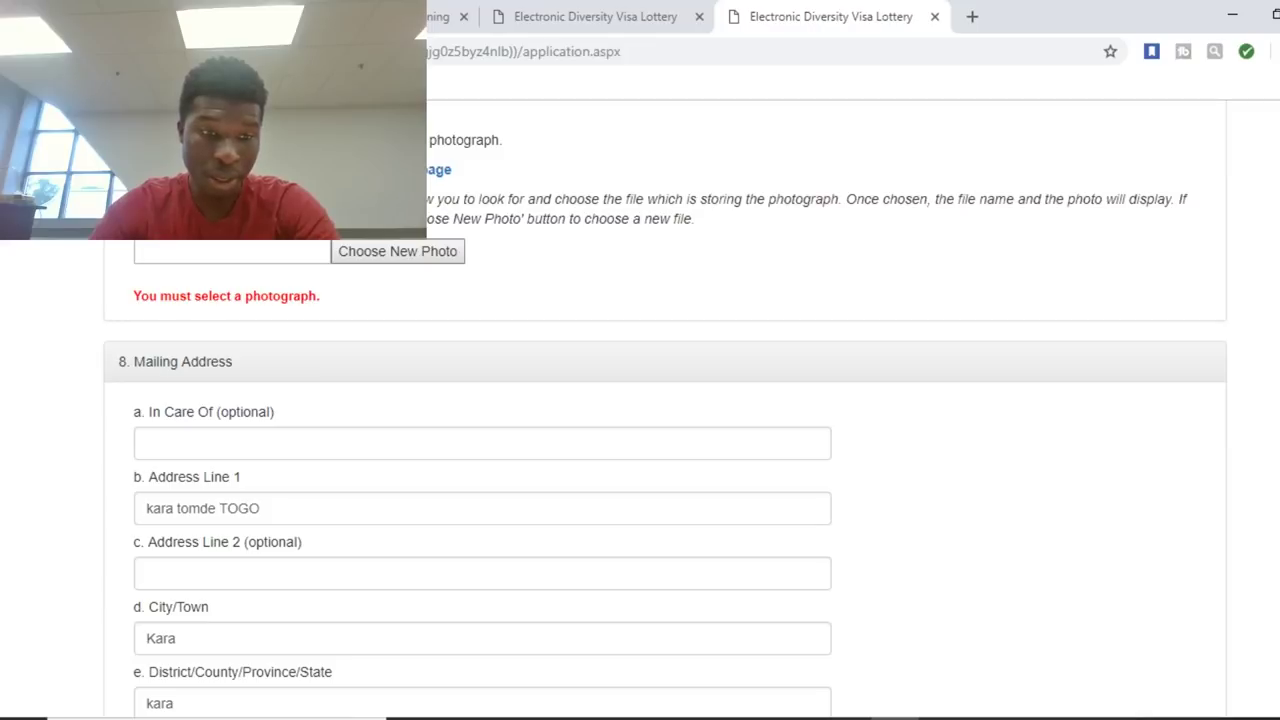
{"action": "scroll", "coordinate": [665, 409], "scroll_direction": "down", "scroll_amount": 6}
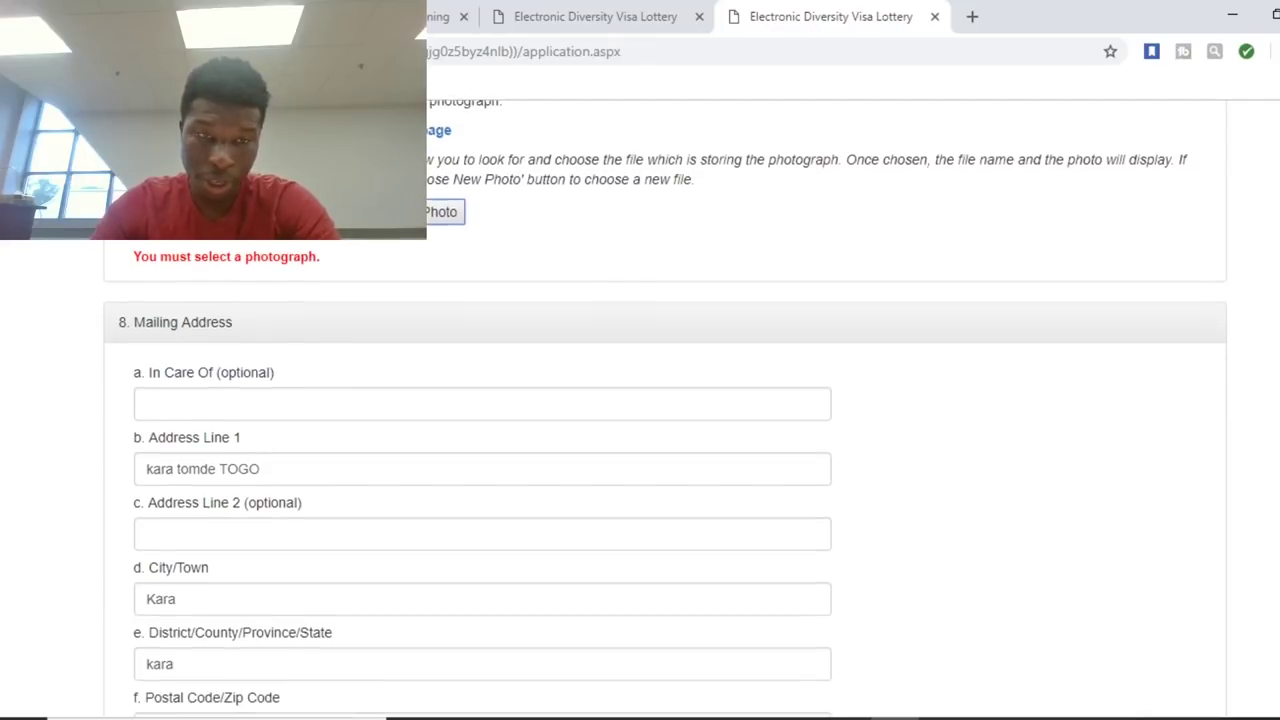
{"action": "scroll", "coordinate": [665, 409], "scroll_direction": "down", "scroll_amount": 10}
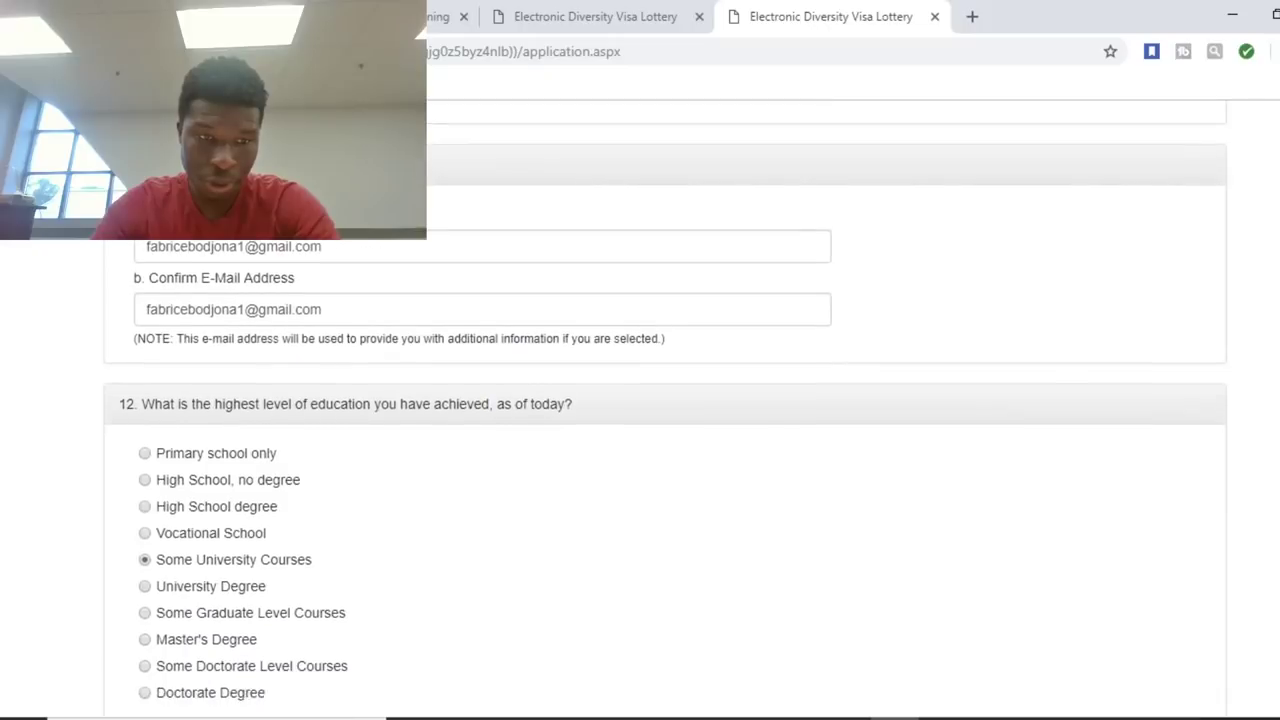
{"action": "scroll", "coordinate": [665, 409], "scroll_direction": "down", "scroll_amount": 3}
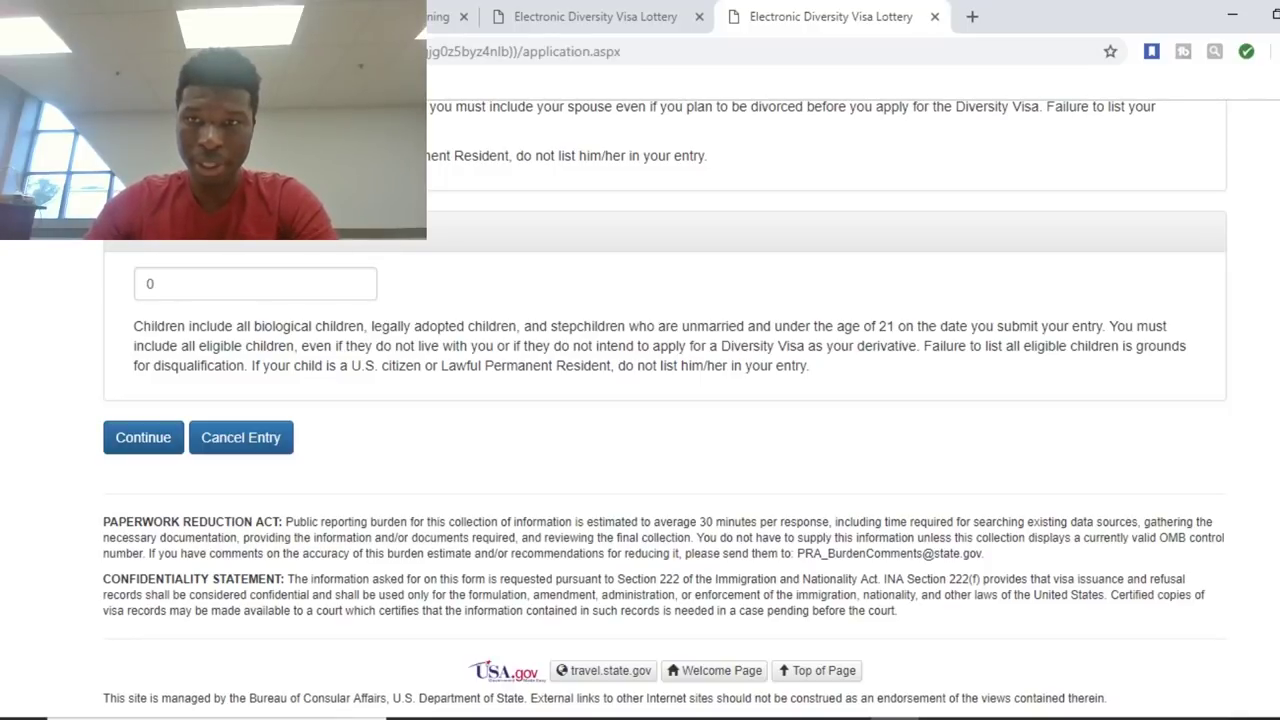
Search Google for 'trans' in a new tab, then switch back to the E-DV form.
{"action": "left_click", "coordinate": [972, 16]}
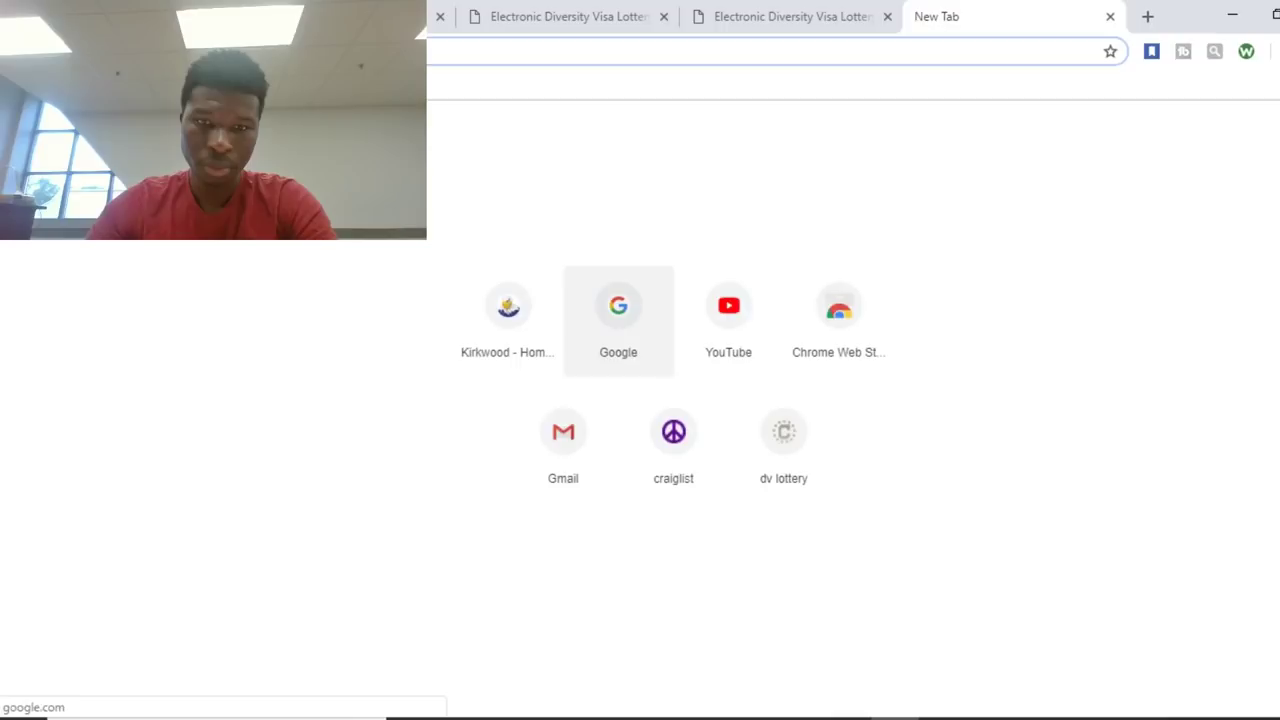
{"action": "left_click", "coordinate": [635, 335]}
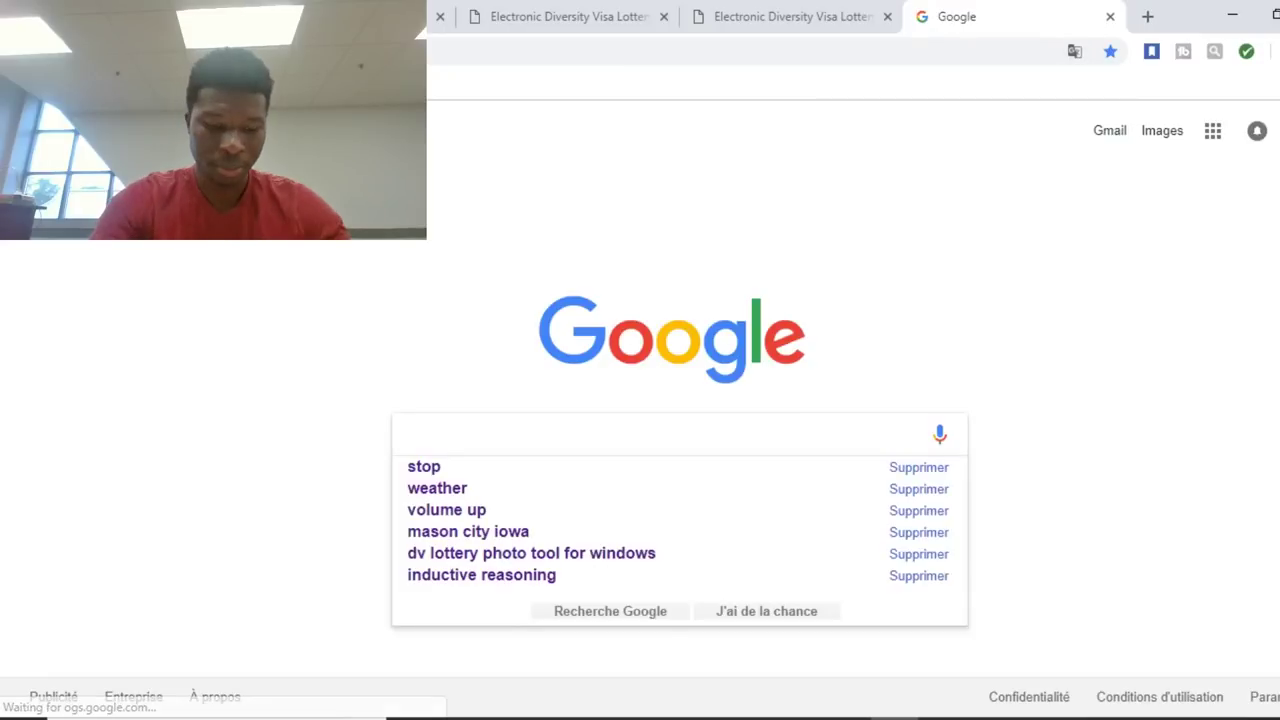
{"action": "type", "text": "trans"}
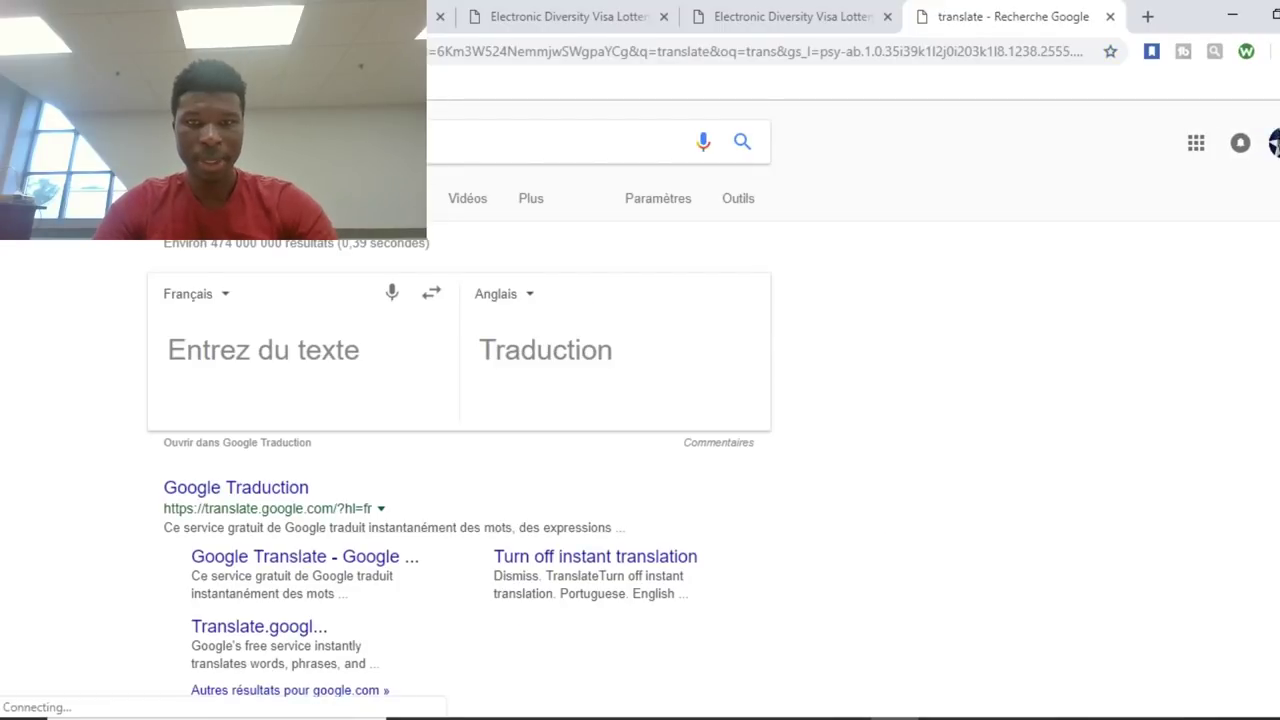
{"action": "key", "text": "ctrl+shift+Tab"}
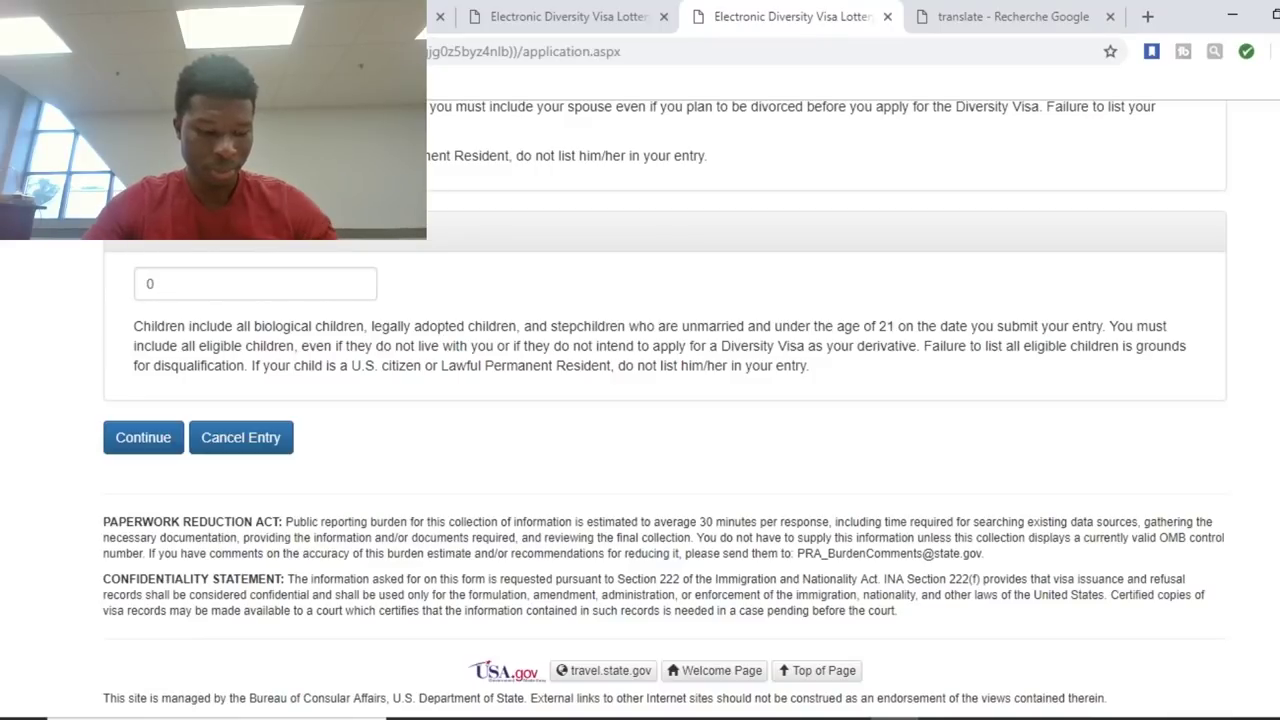
{"action": "right_click", "coordinate": [253, 239]}
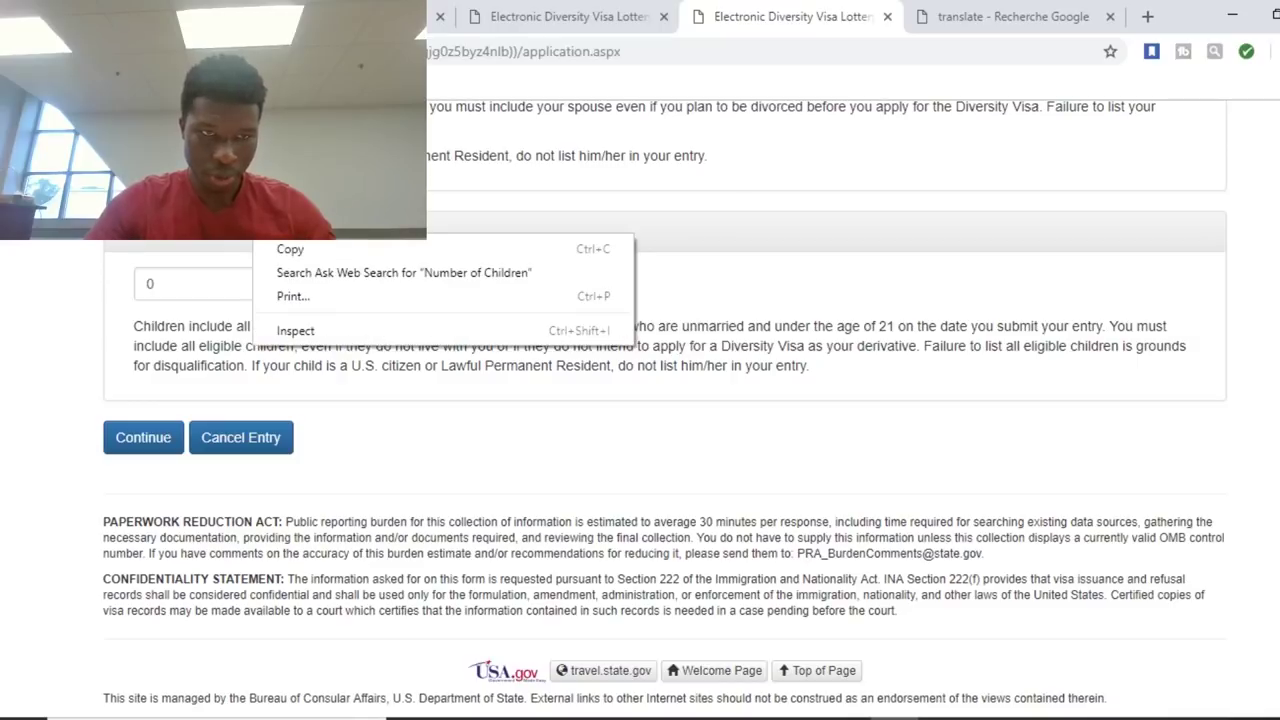
{"action": "key", "text": "Escape"}
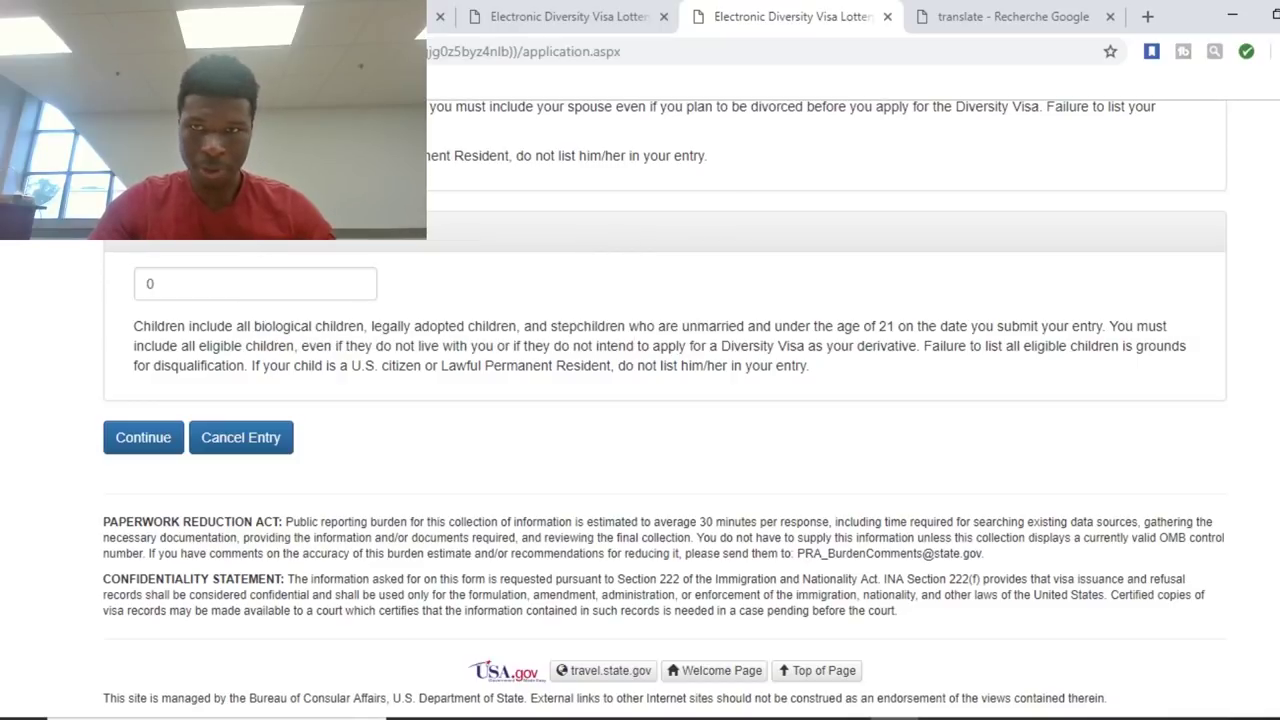
{"action": "left_click", "coordinate": [1013, 17]}
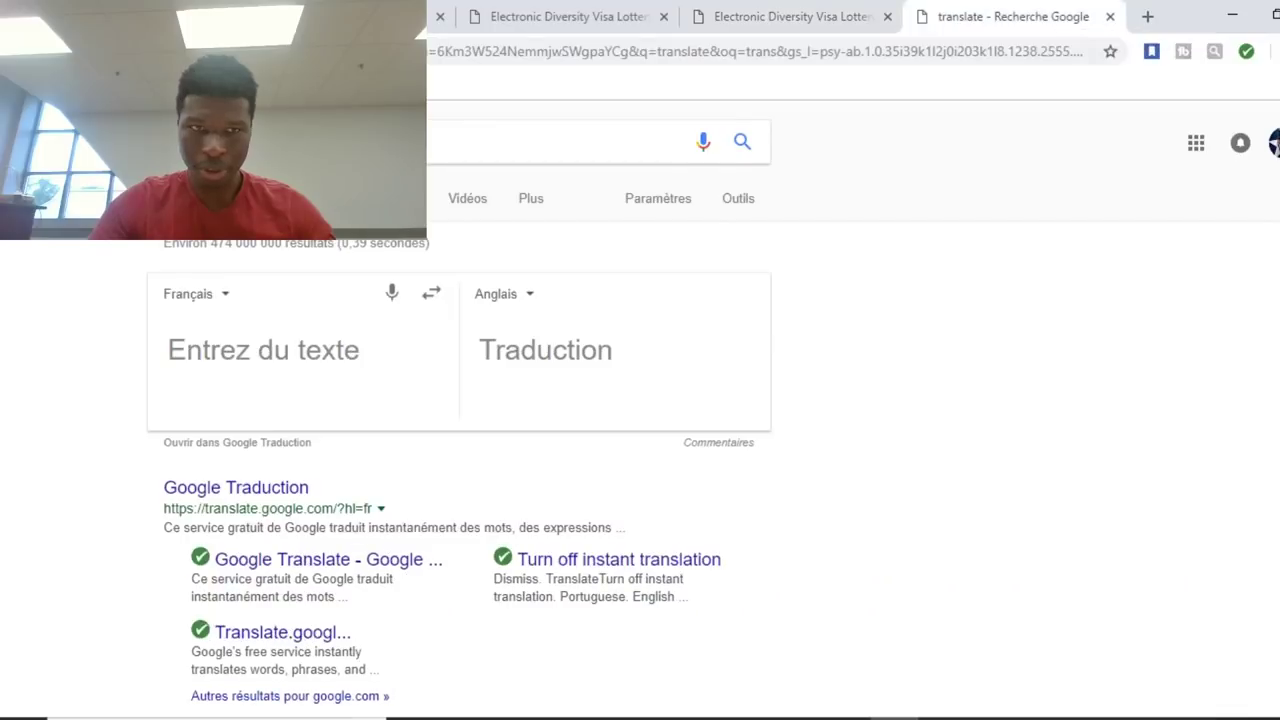
{"action": "left_click", "coordinate": [300, 141]}
{"action": "key", "text": "Escape"}
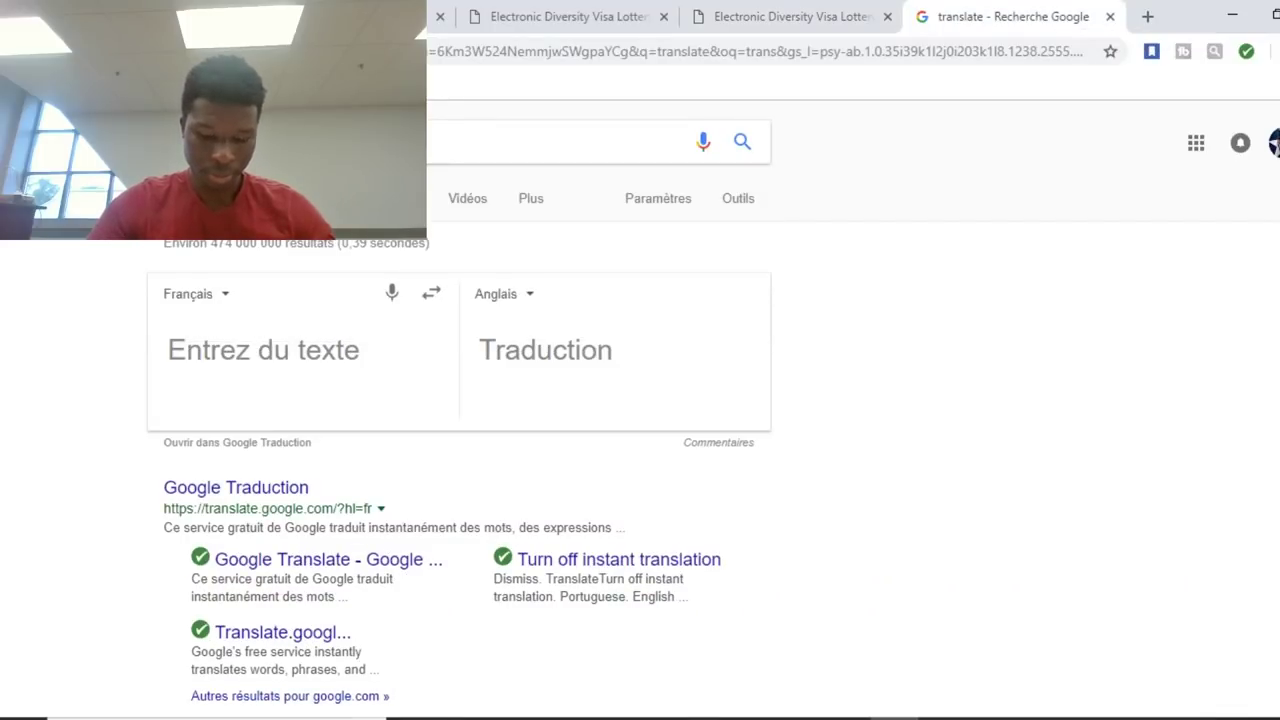
{"action": "right_click", "coordinate": [262, 327]}
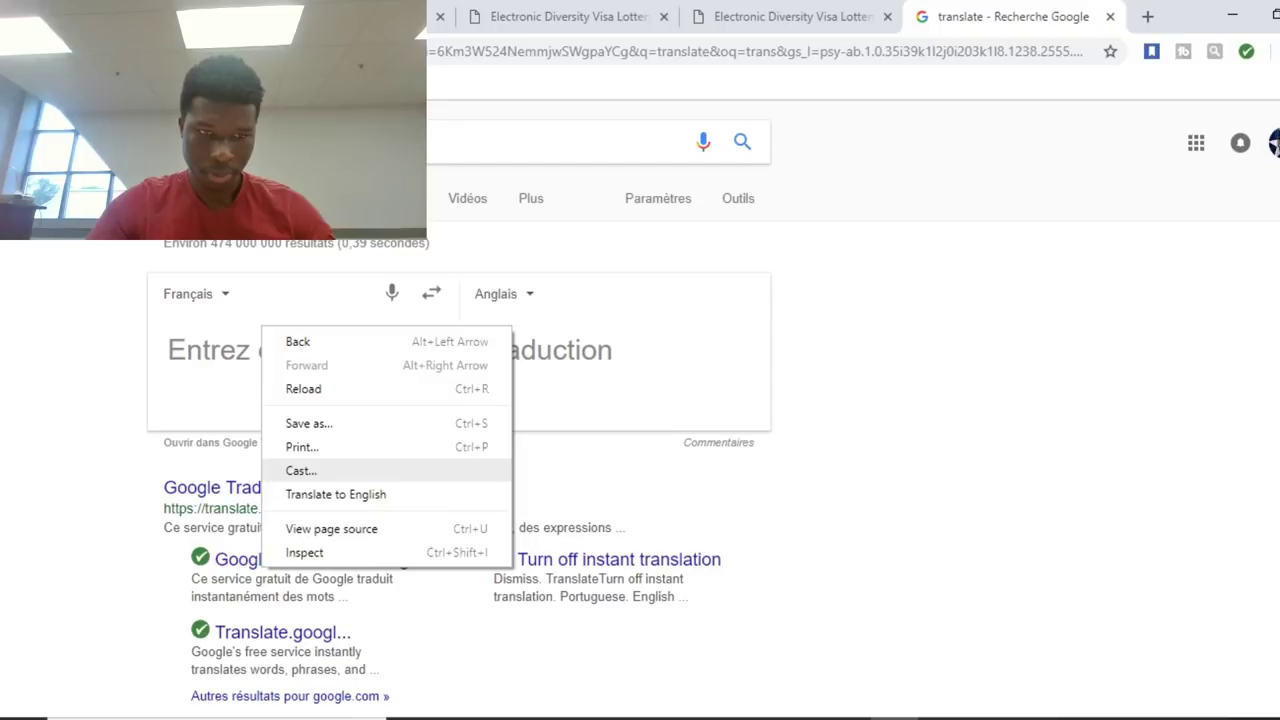
{"action": "left_click", "coordinate": [300, 470]}
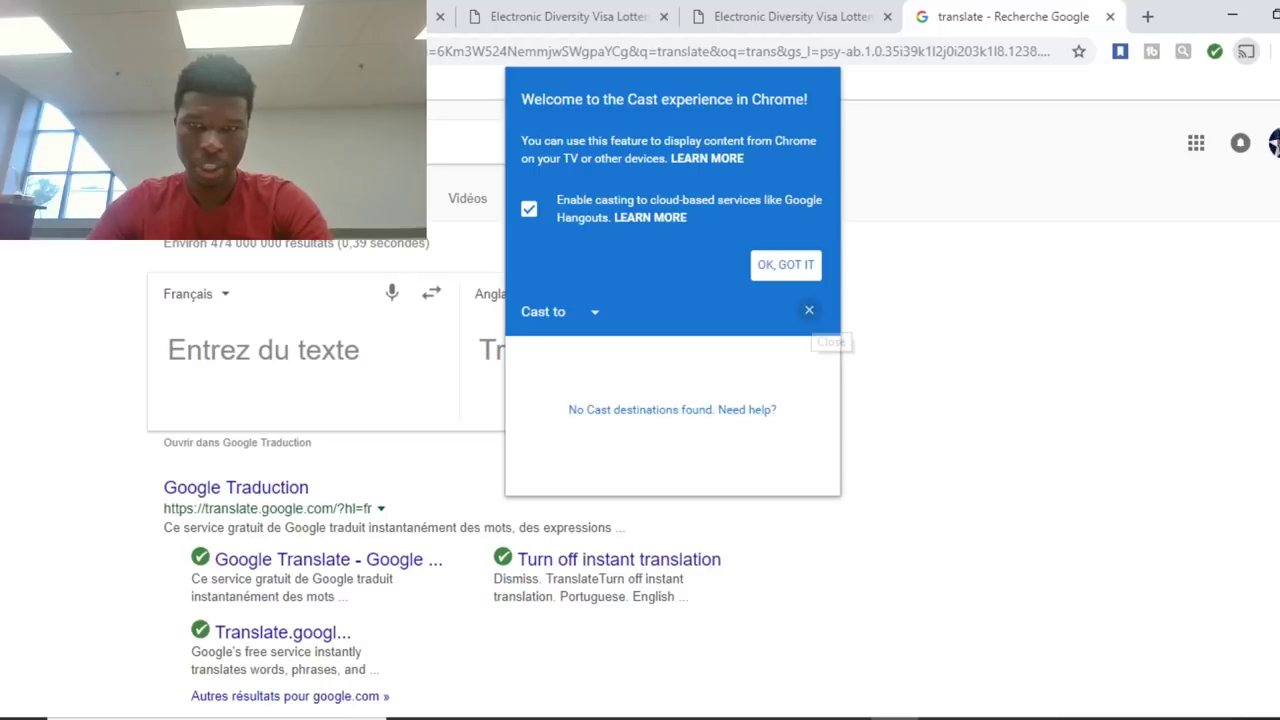
{"action": "left_click", "coordinate": [809, 310]}
{"action": "right_click", "coordinate": [352, 378]}
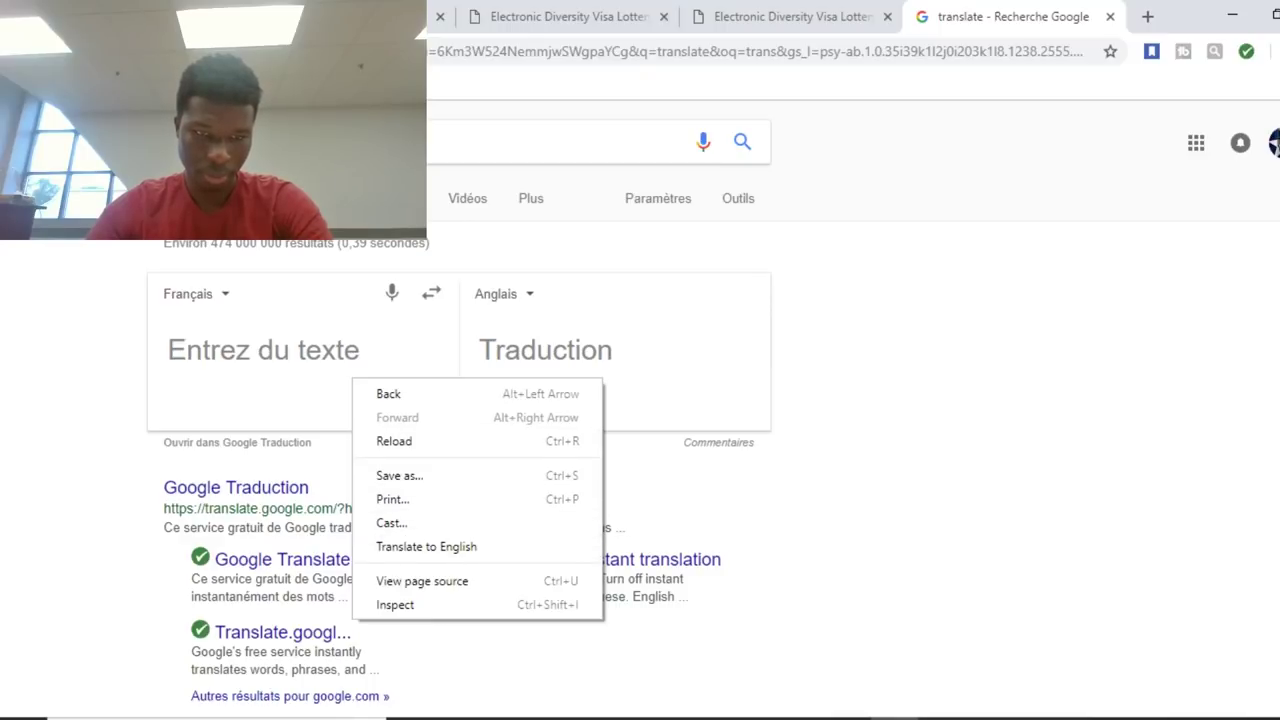
{"action": "key", "text": "Escape"}
{"action": "key", "text": "ctrl+shift+Tab"}
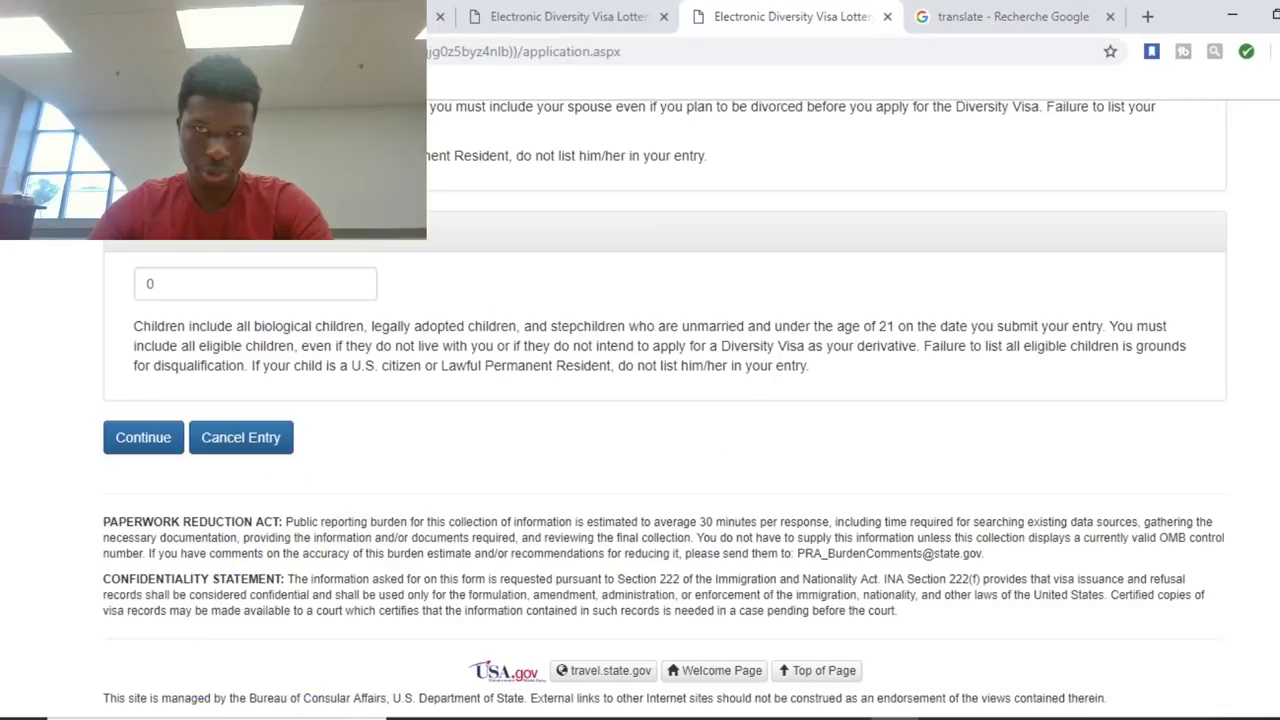